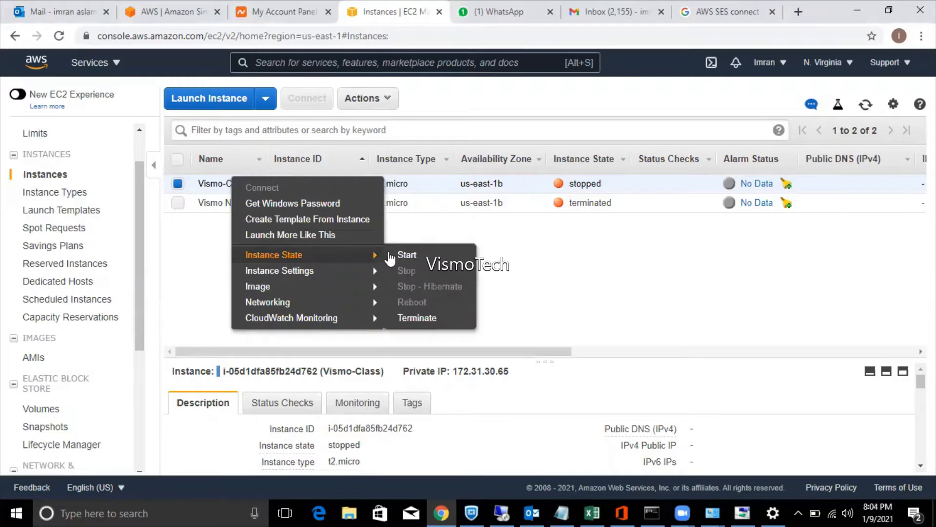
Start the stopped Vismo-Class instance and refresh the list to see it pending with a public DNS.
left_click(393, 253)
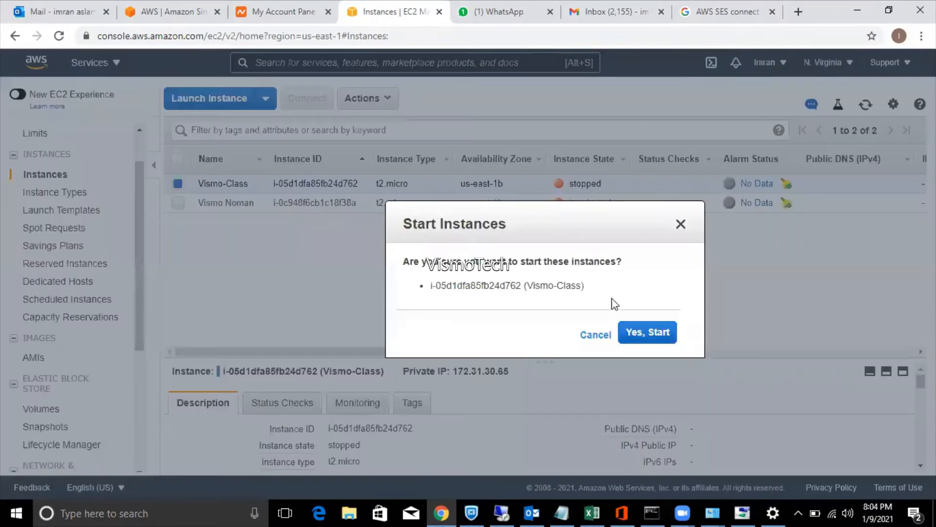
left_click(645, 334)
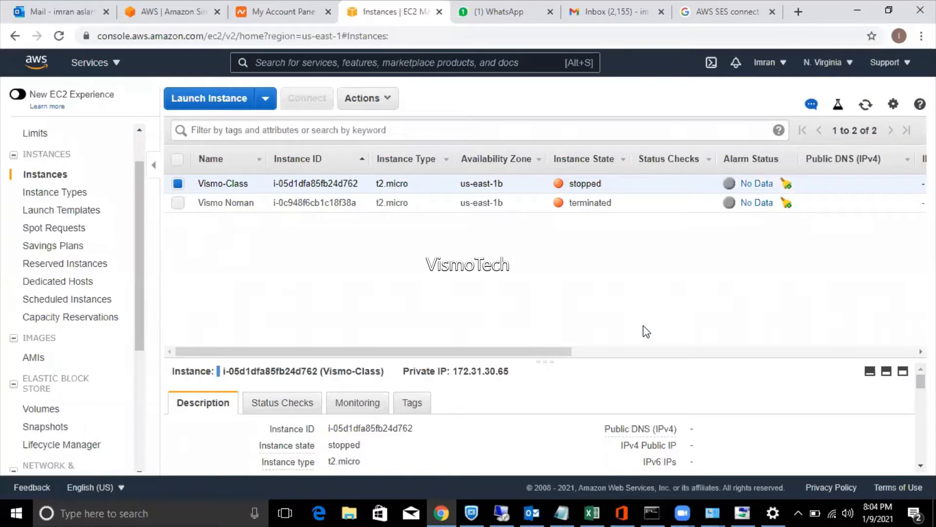
left_click(864, 109)
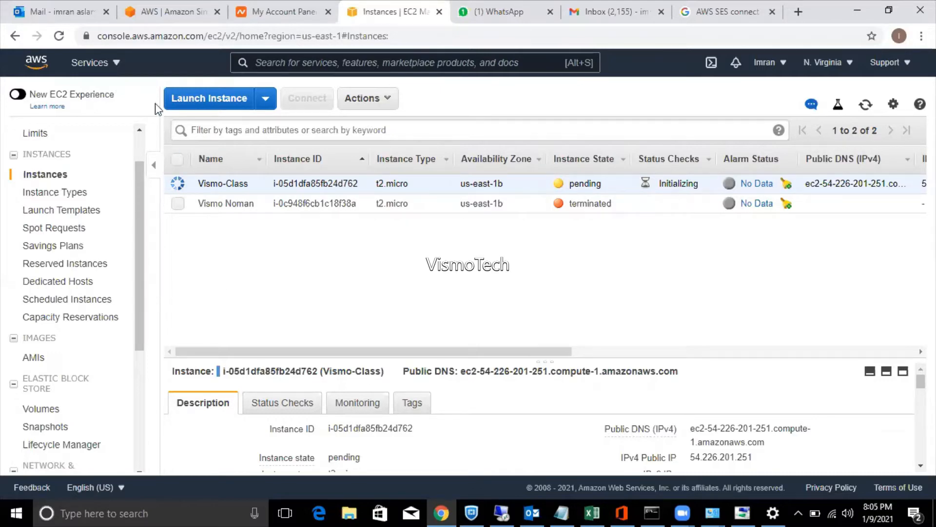
Search services for 'sns', go to Simple Notification Service and select VismoClass under Topics.
left_click(112, 68)
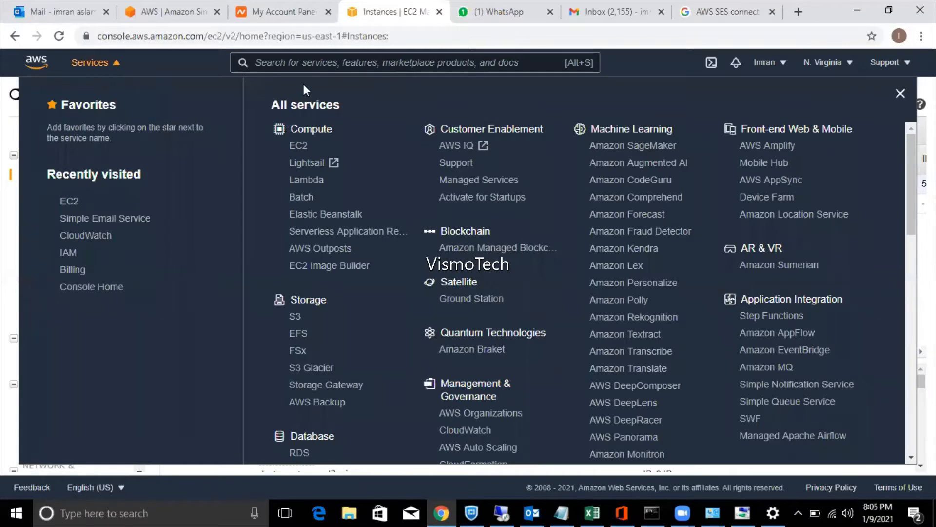
left_click(306, 68)
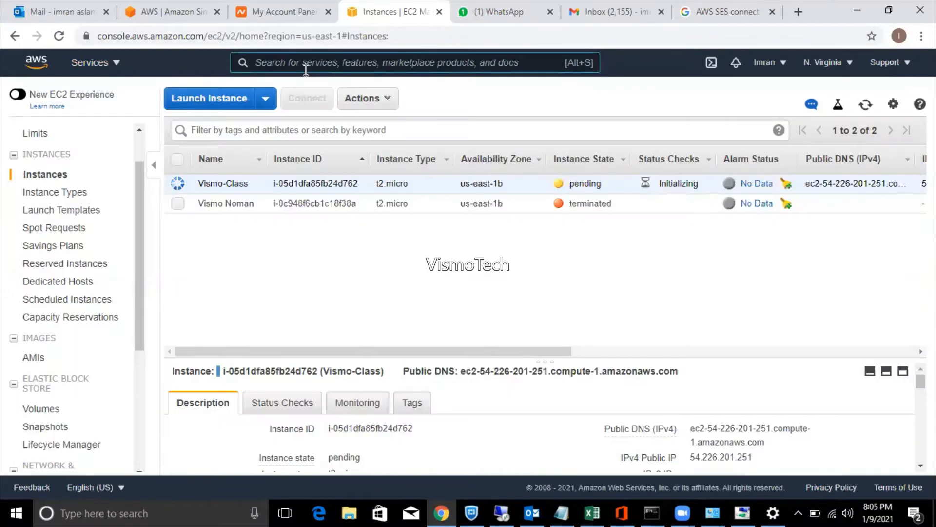
type("sns")
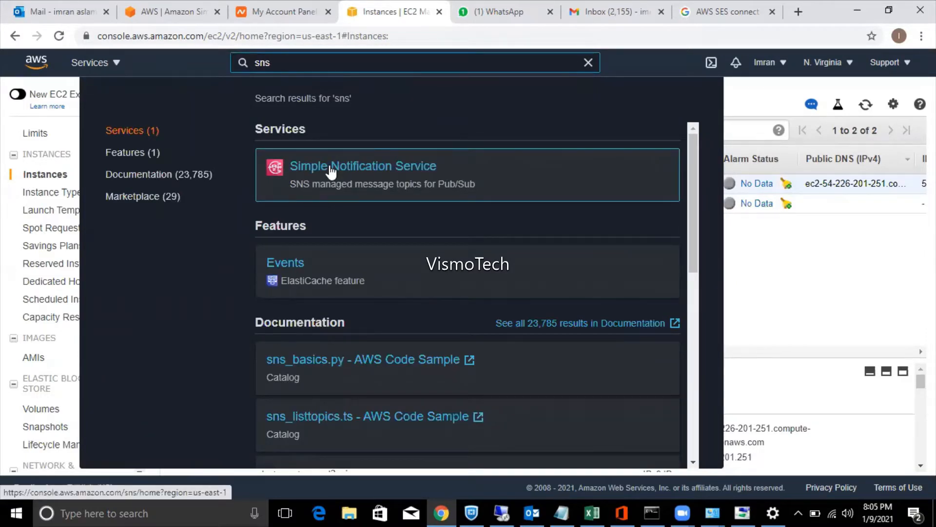
left_click(331, 171)
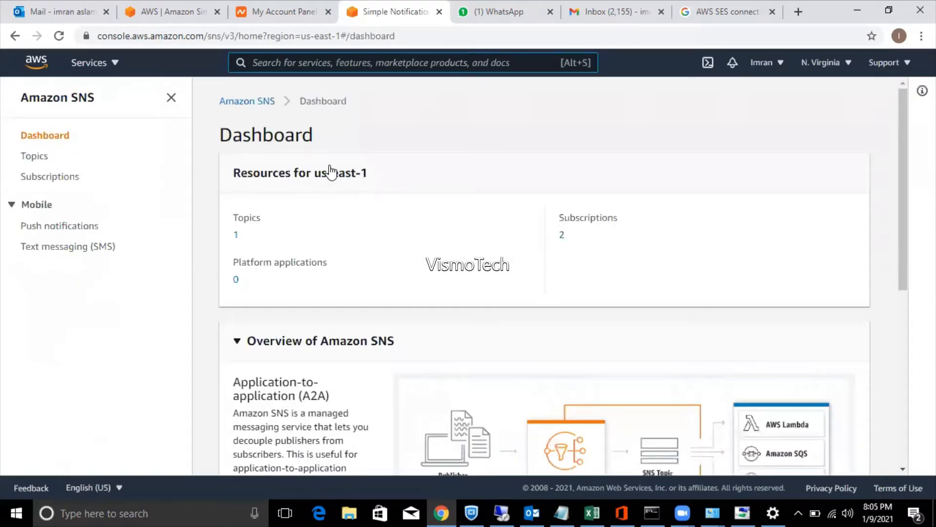
left_click(237, 236)
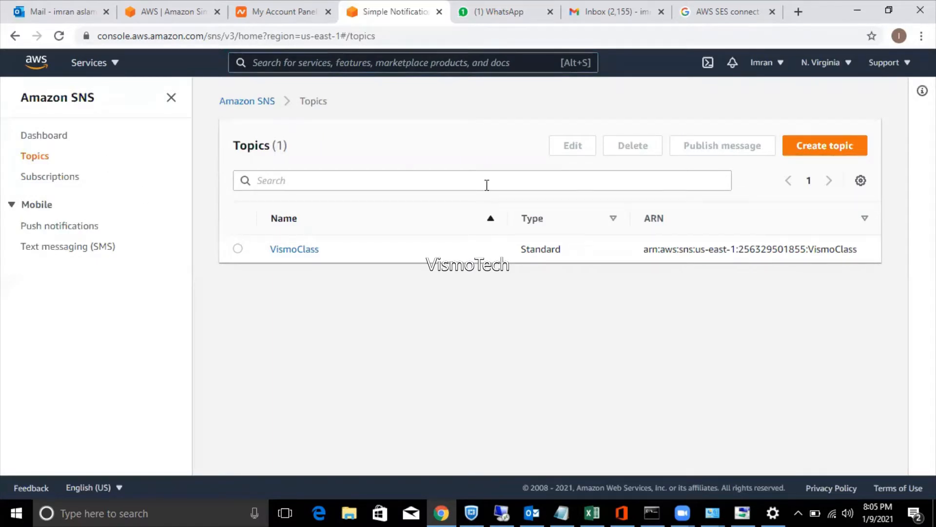
left_click(238, 250)
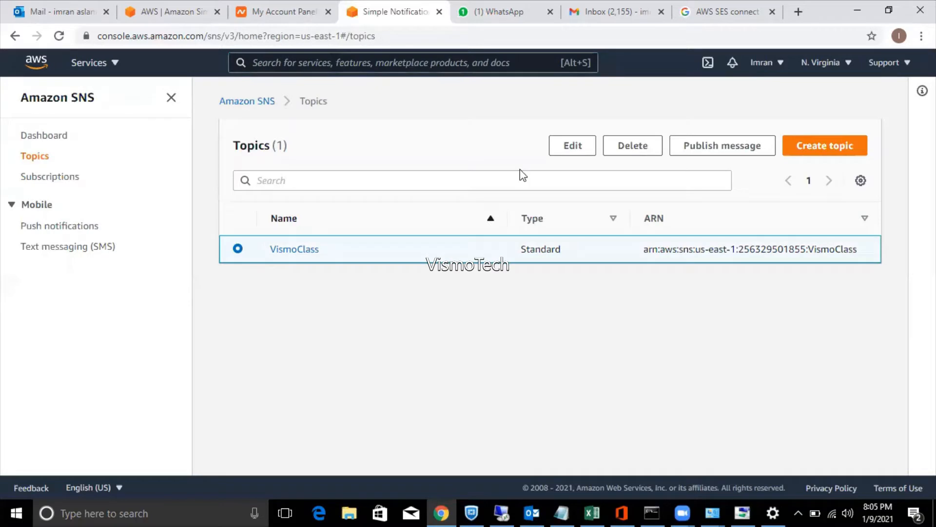
Delete the VismoClass topic, confirming with the phrase 'delete me'.
left_click(631, 149)
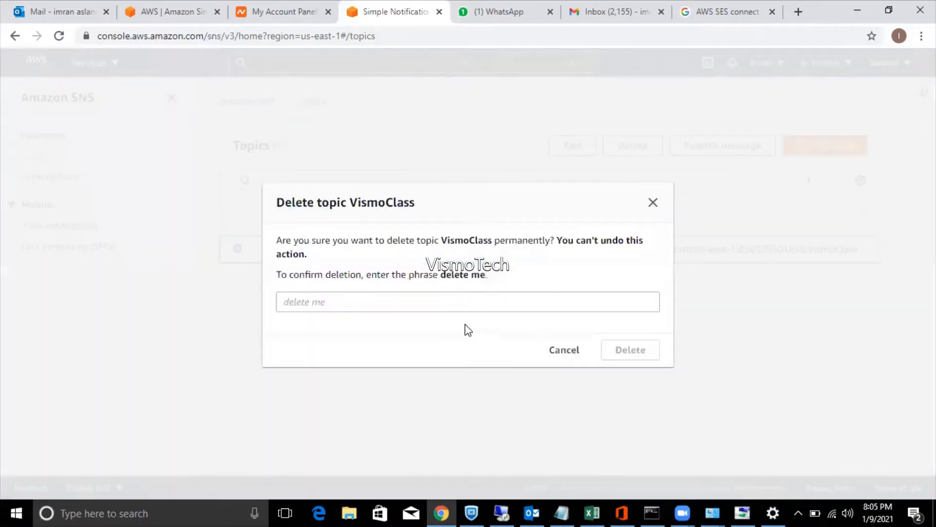
left_click(441, 304)
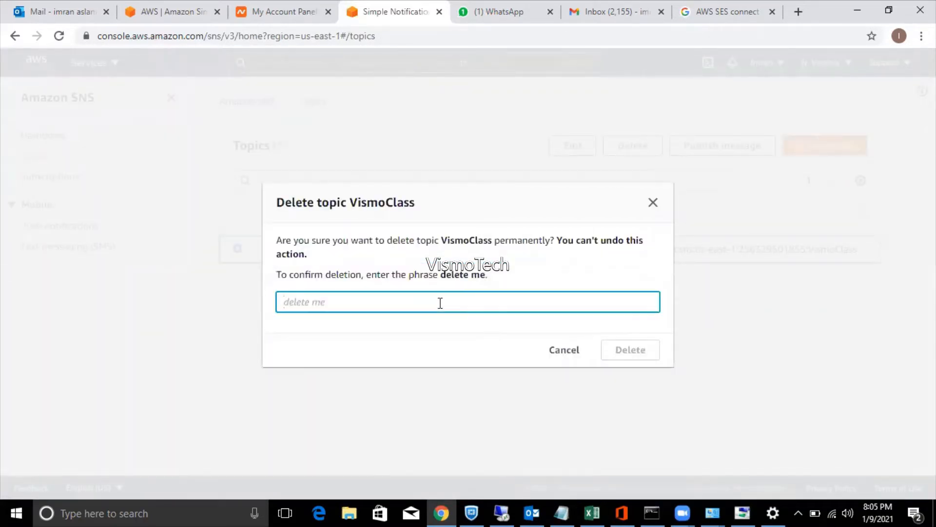
type("delete me")
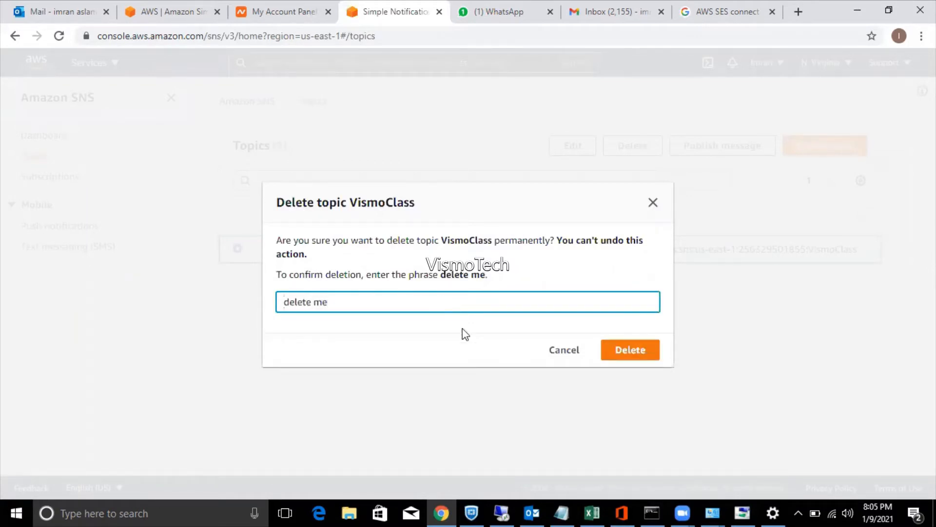
left_click(624, 350)
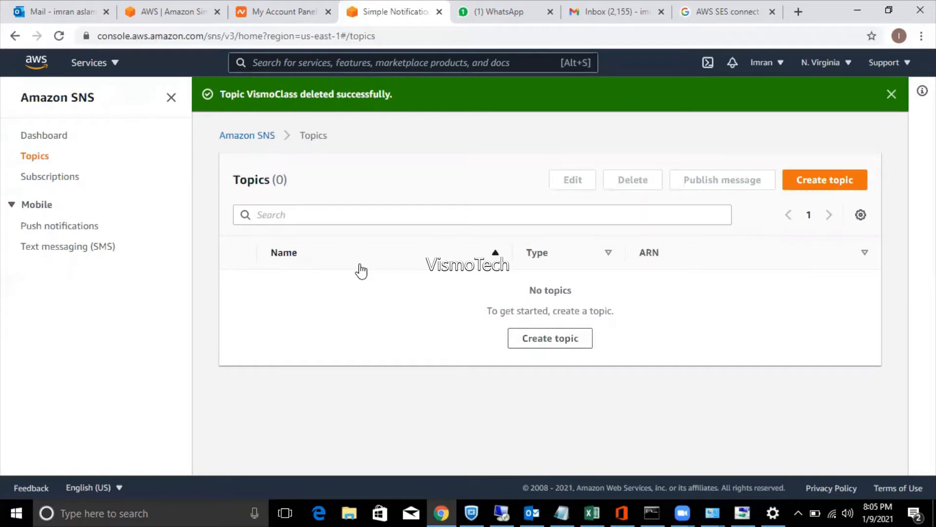
left_click(525, 341)
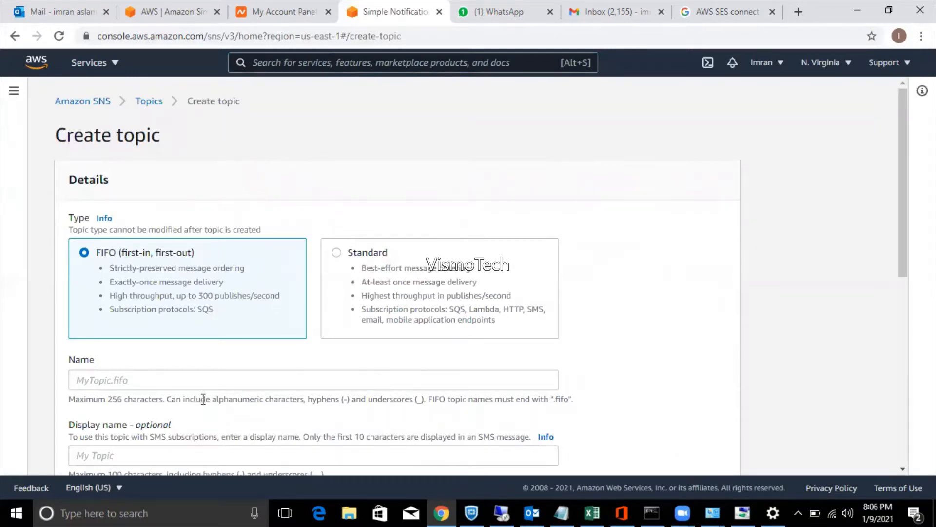
Switch the topic type from FIFO to Standard, name it Vismo-class, and create it.
left_click(203, 385)
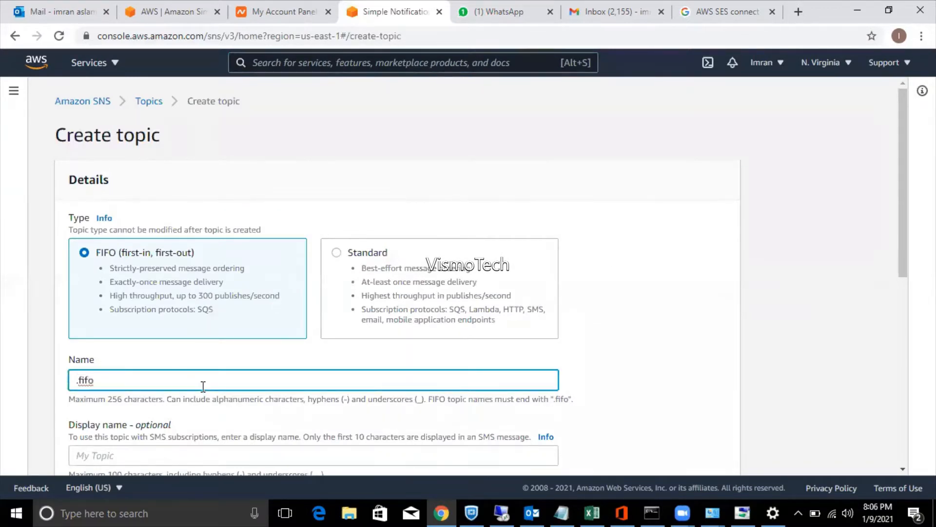
left_click(207, 381)
key("BackSpace")
key("BackSpace")
key("BackSpace")
key("BackSpace")
key("BackSpace")
left_click(336, 255)
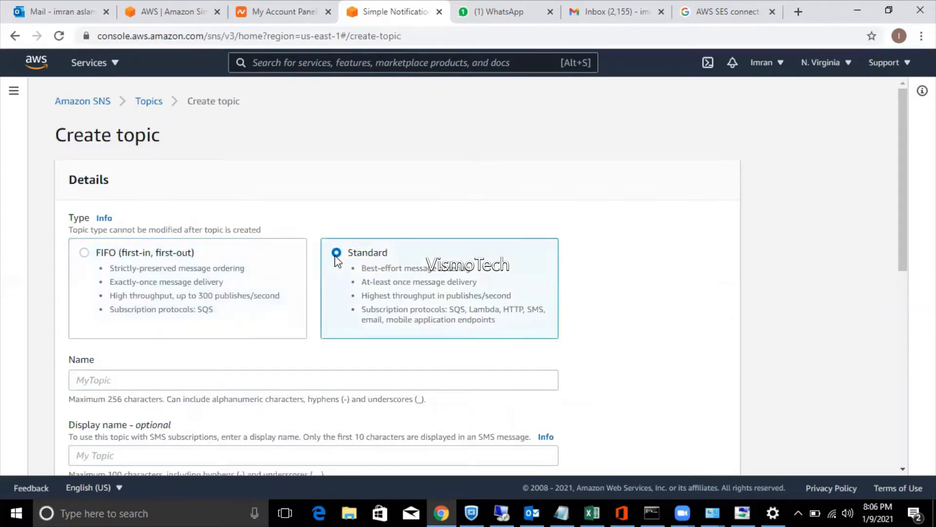
left_click(206, 376)
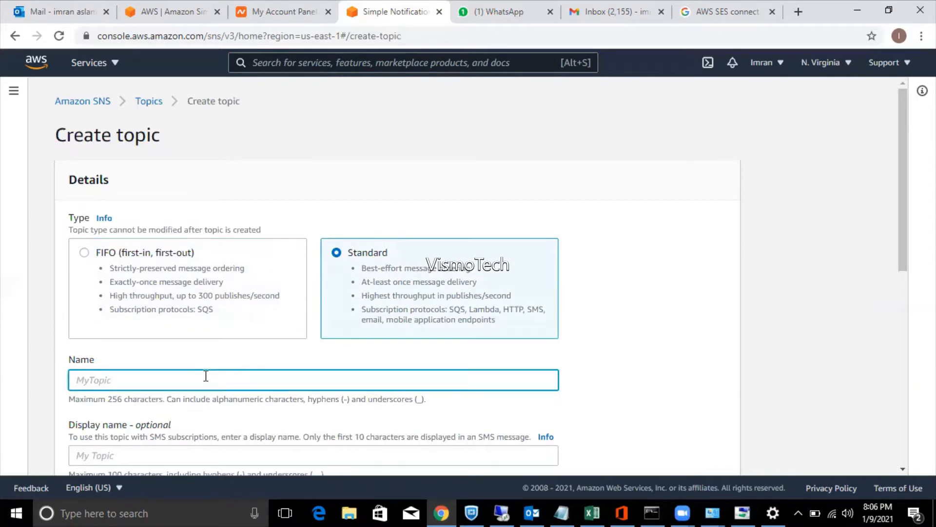
type("Vismo-class")
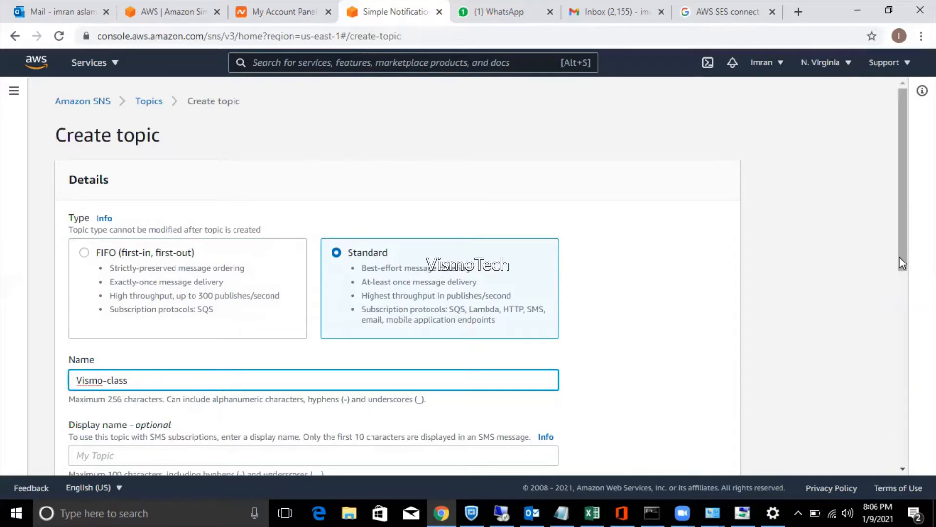
left_click_drag(897, 259, 898, 310)
scroll(899, 336, "down", 3)
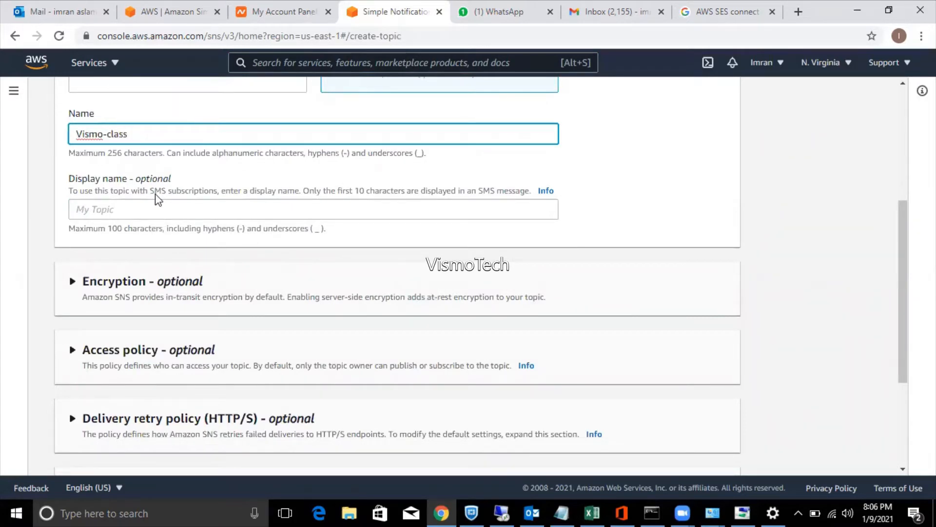
left_click_drag(906, 318, 910, 424)
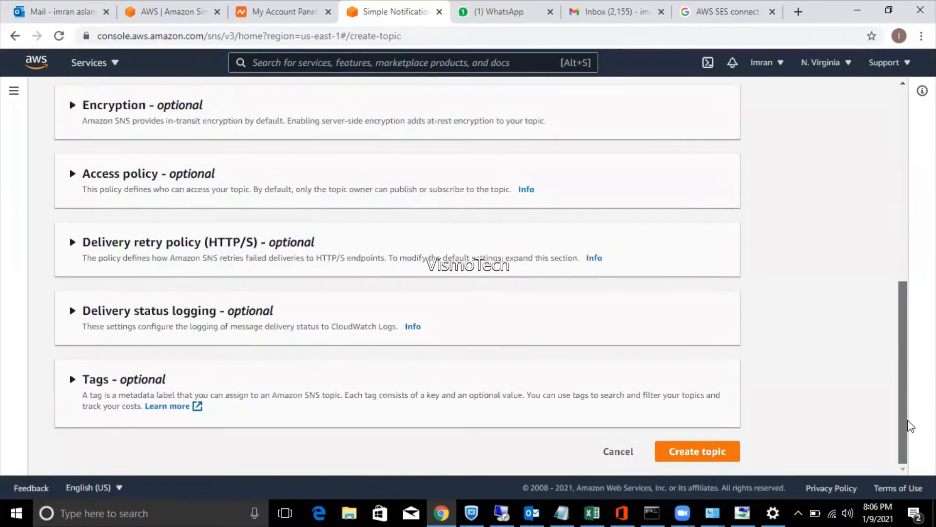
left_click(727, 457)
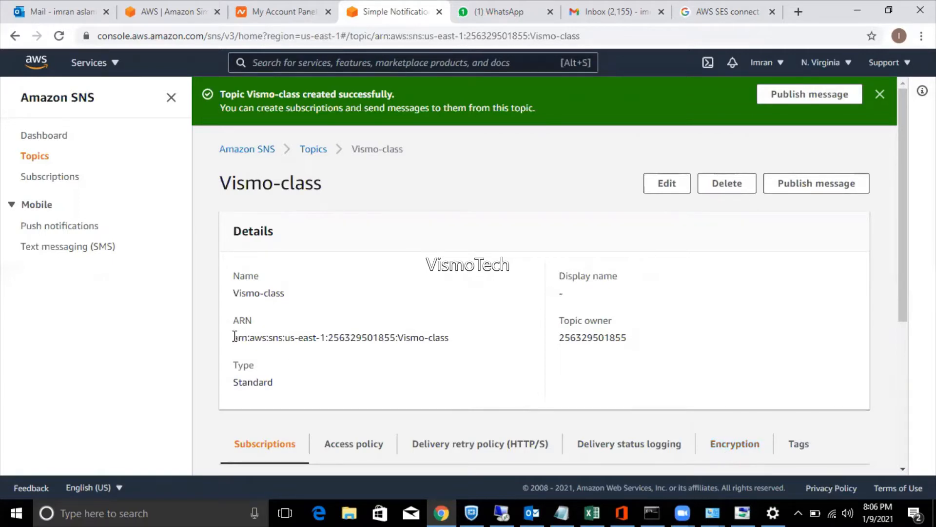
Select the Vismo-class ARN, glance at the email subscriptions, then reselect Vismo-class under Topics.
left_click_drag(234, 337, 465, 346)
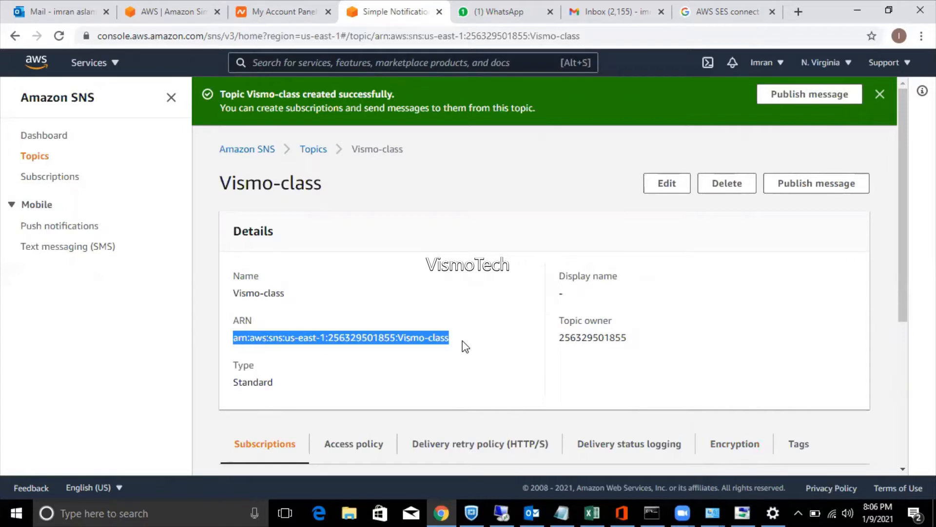
left_click(45, 179)
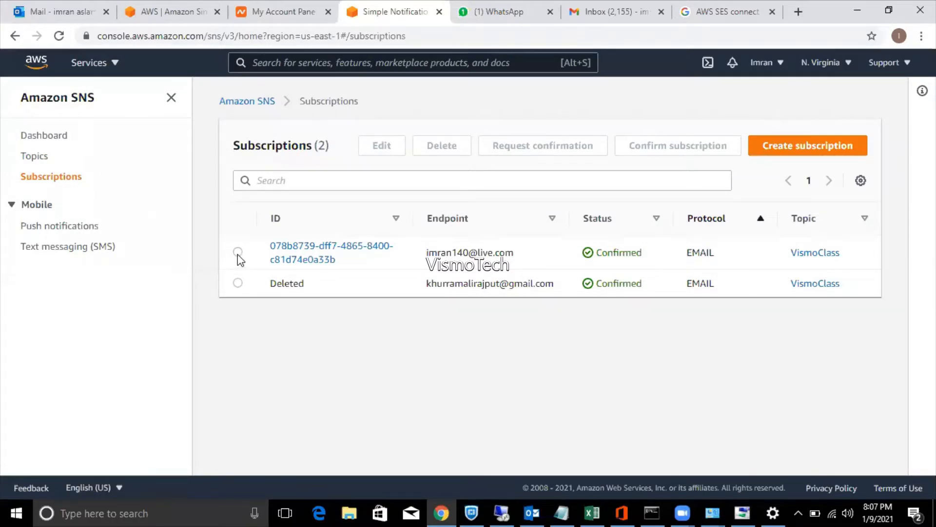
left_click(237, 253)
left_click(48, 159)
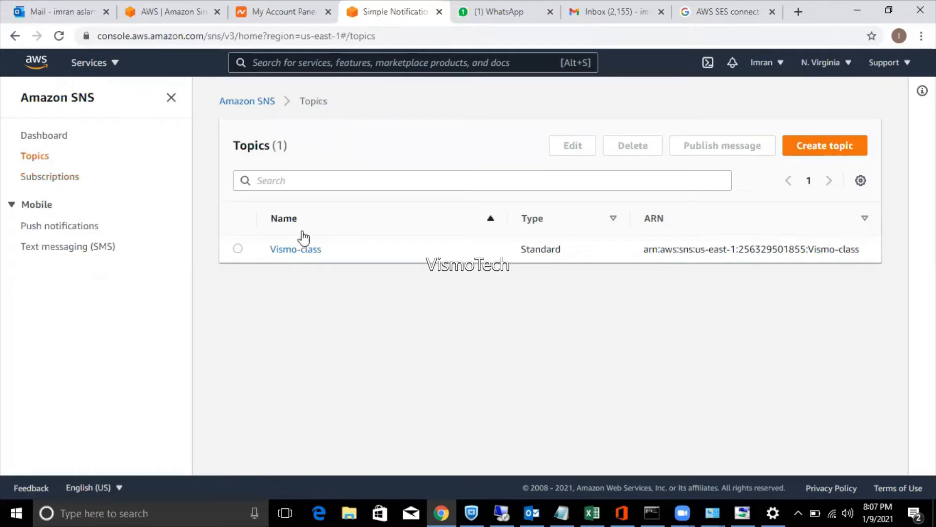
left_click(238, 249)
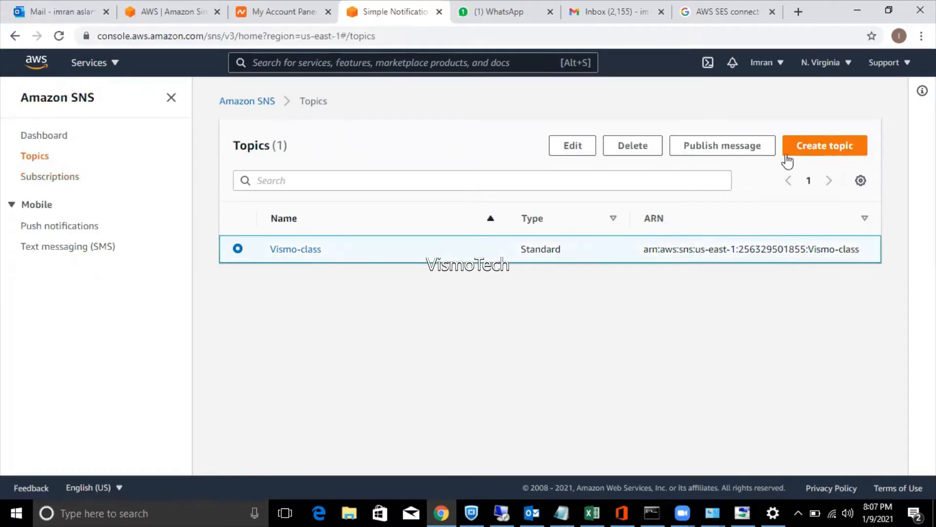
Start a message for Vismo-class with the subject 'Class reshedule on sunday'.
left_click(721, 149)
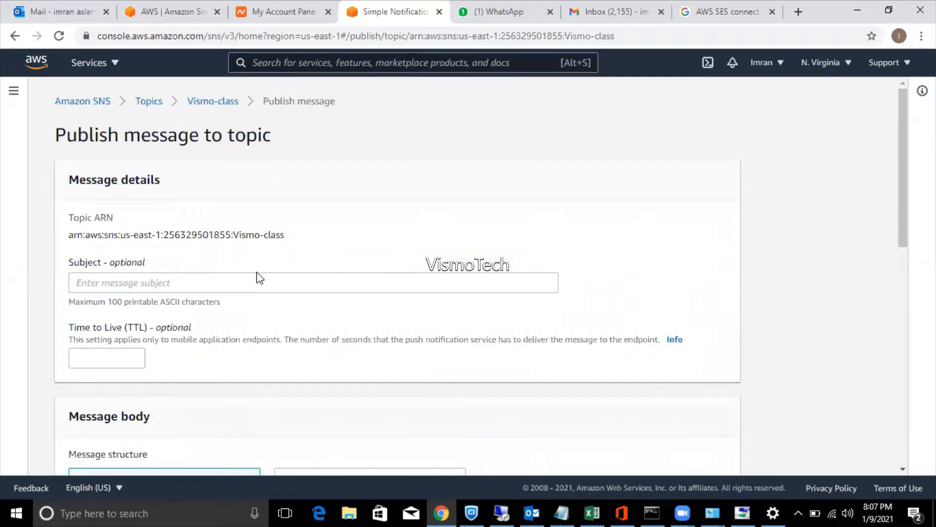
left_click(221, 284)
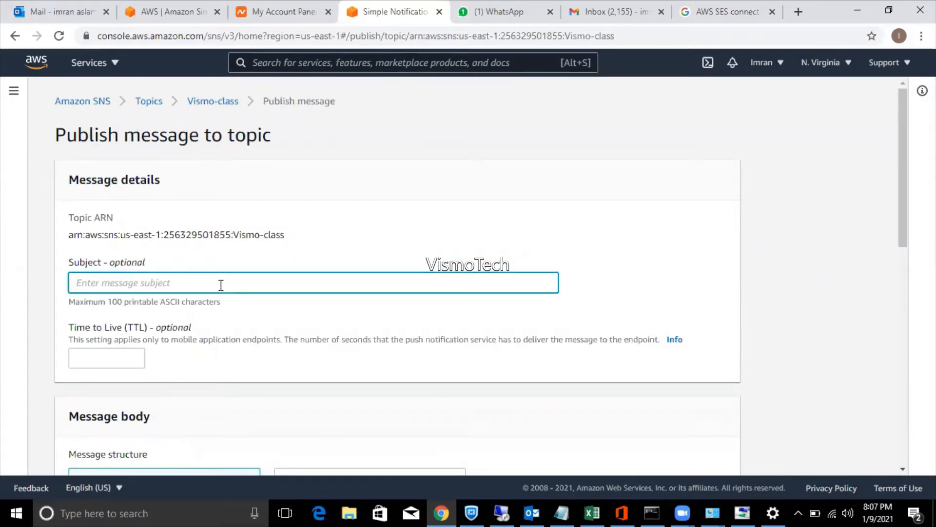
type("Test")
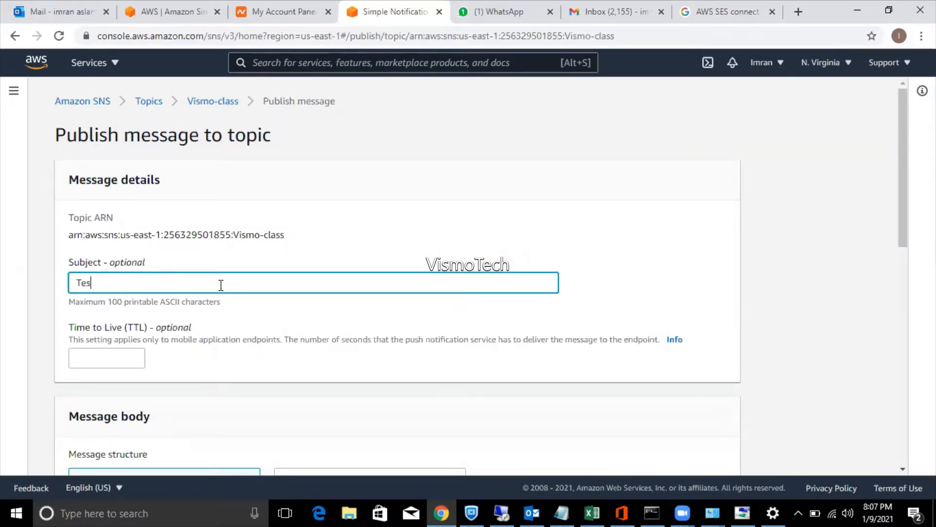
key("BackSpace")
key("BackSpace")
key("BackSpace")
key("BackSpace")
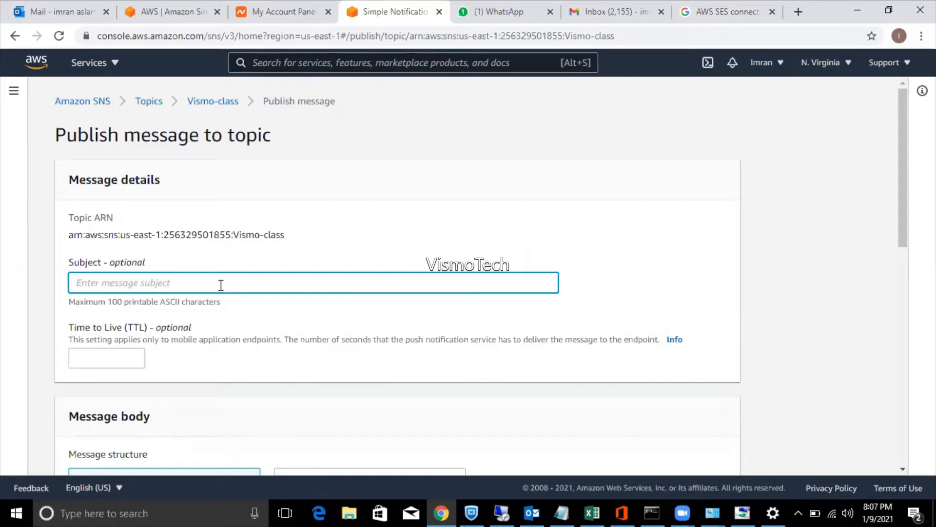
type("Class re")
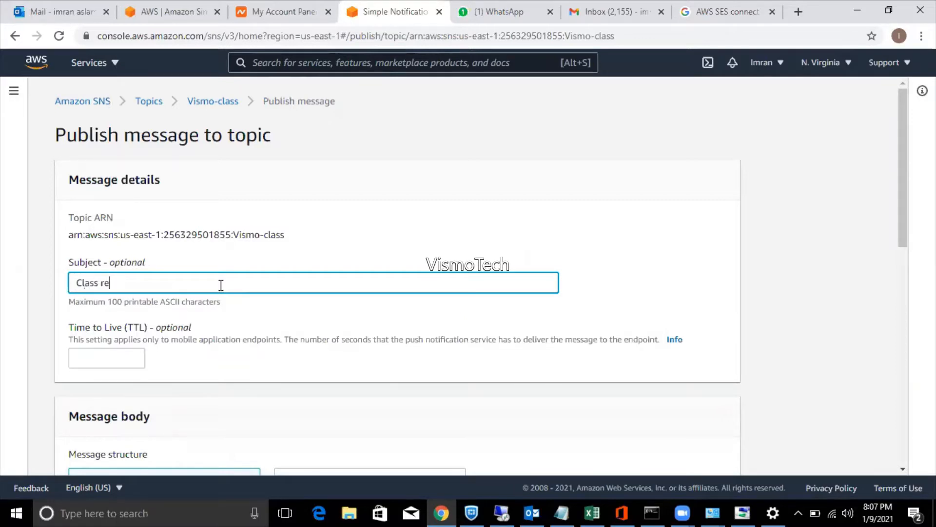
type("shedule on sunday")
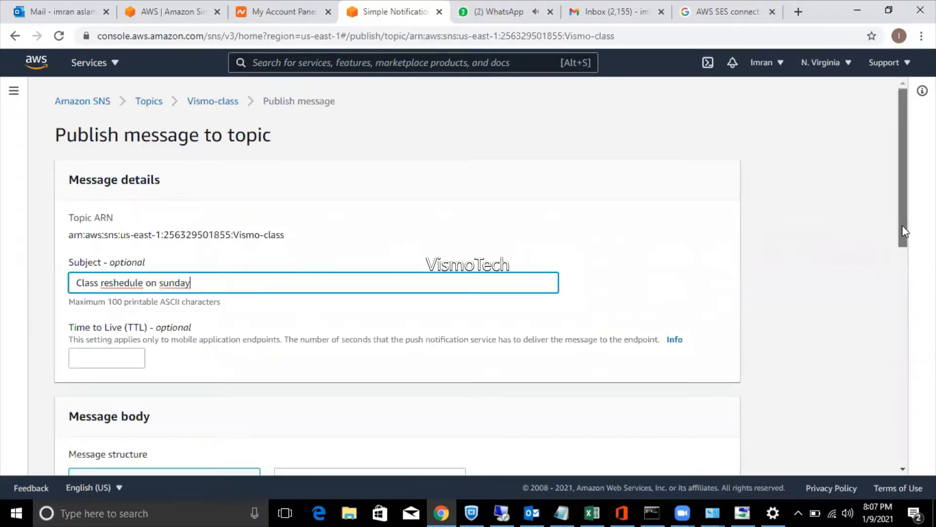
Enter the body 'Sunday class timing.' and publish the message.
left_click_drag(901, 225, 888, 367)
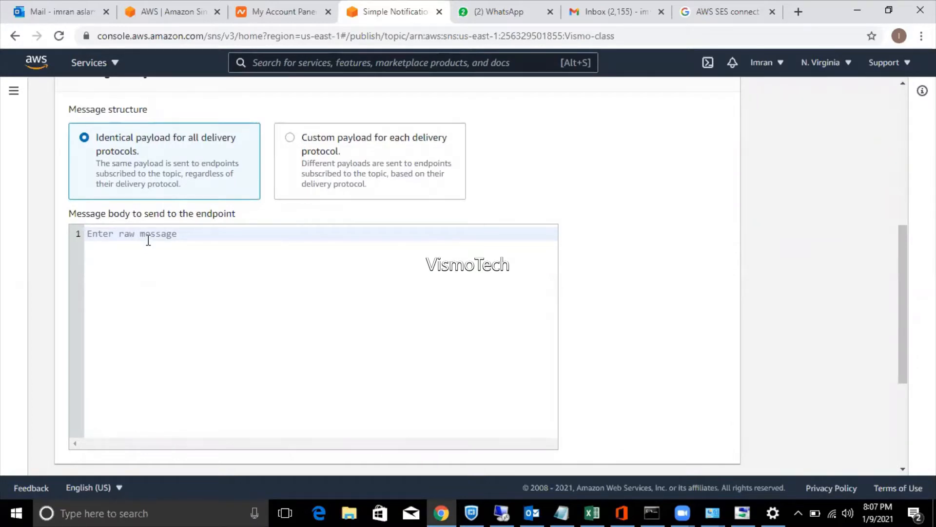
type("Sunday class")
type("ming.")
key("Return")
key("Return")
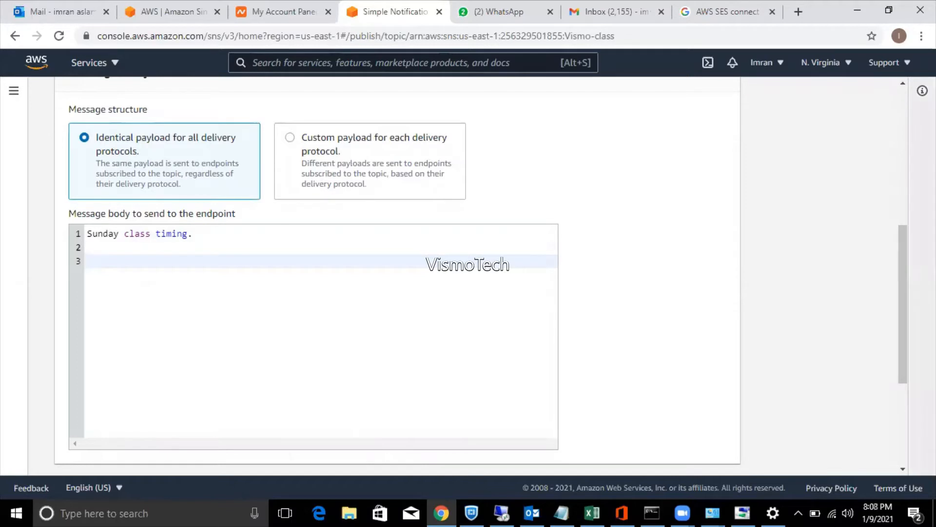
left_click_drag(902, 293, 900, 393)
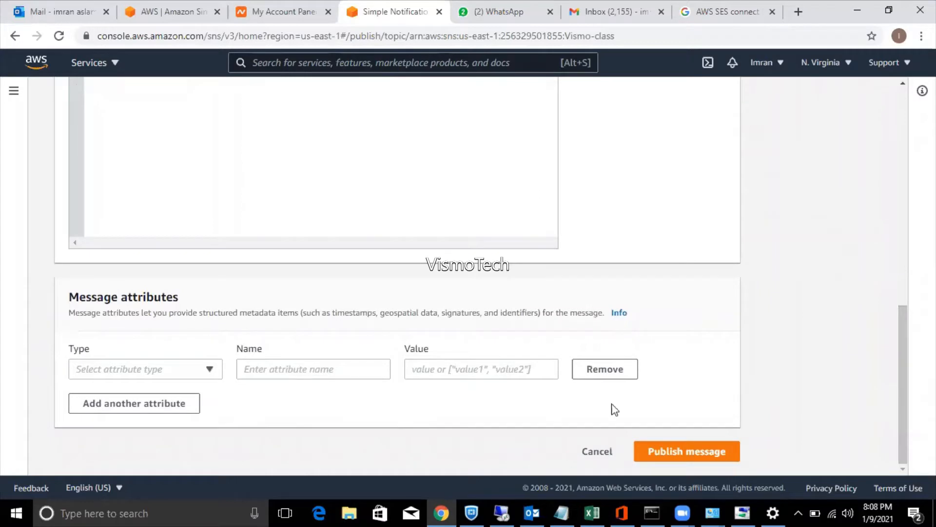
left_click(699, 452)
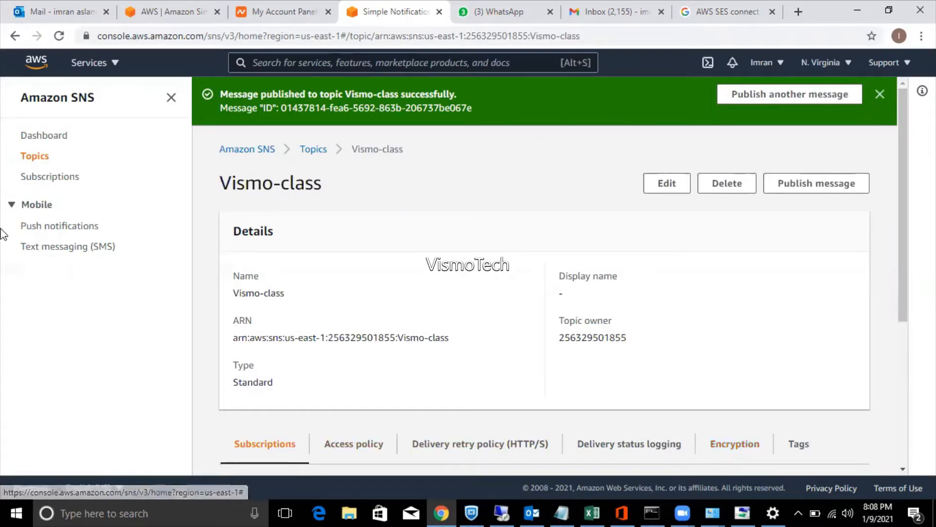
Try deleting the subscription marked Deleted, retry twice, then dismiss the failure prompt.
left_click(41, 179)
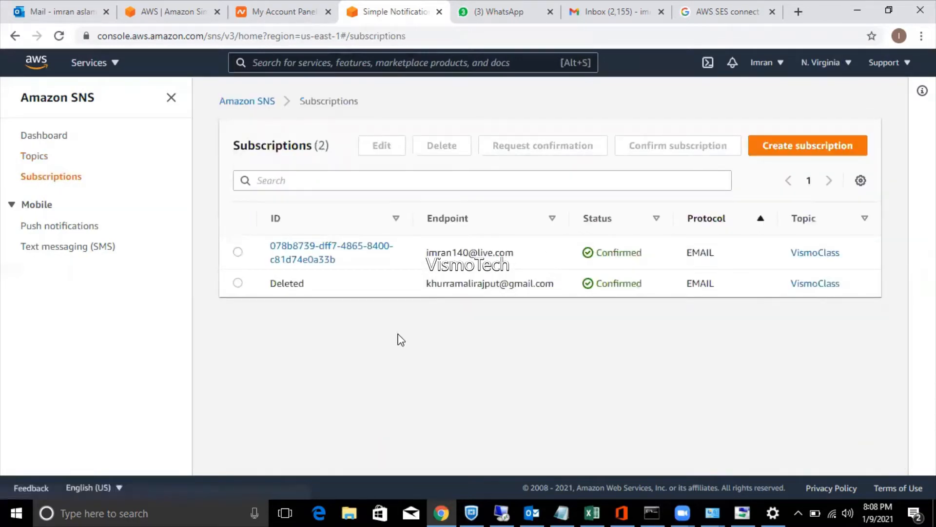
left_click(241, 285)
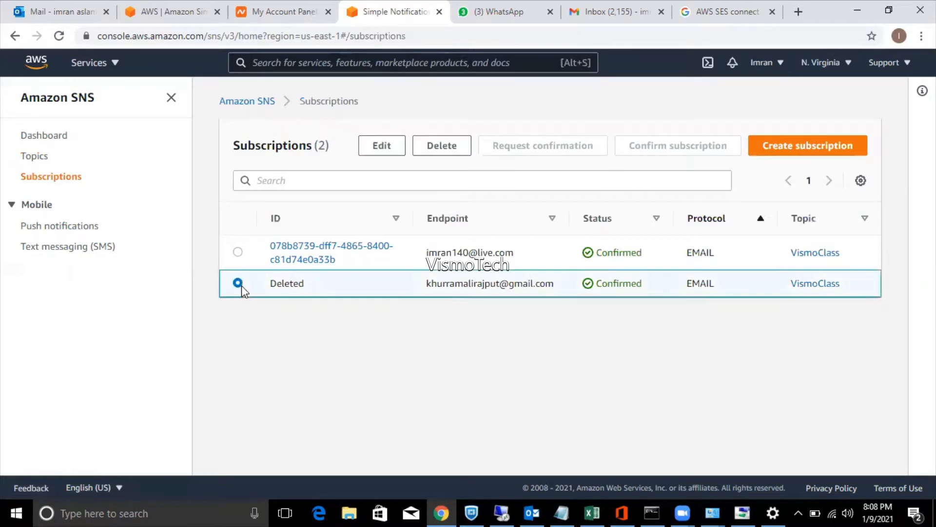
left_click(432, 149)
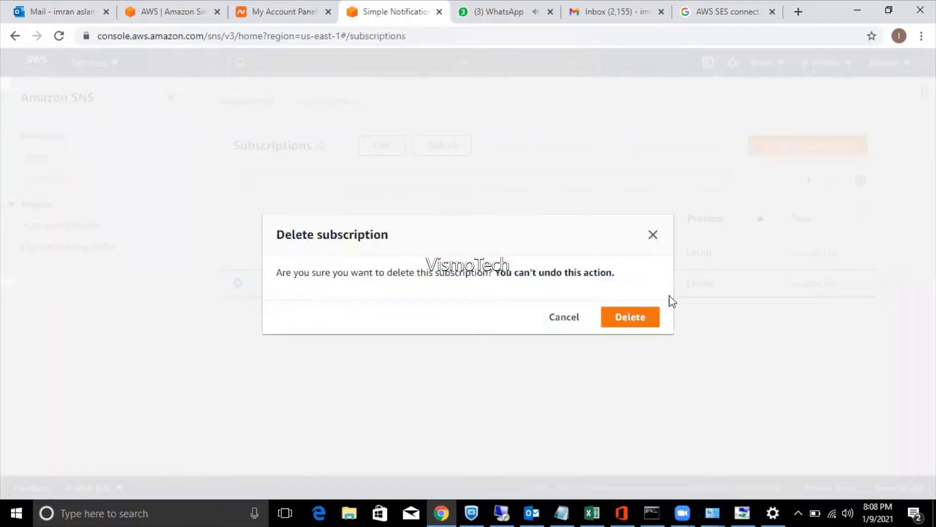
left_click(639, 319)
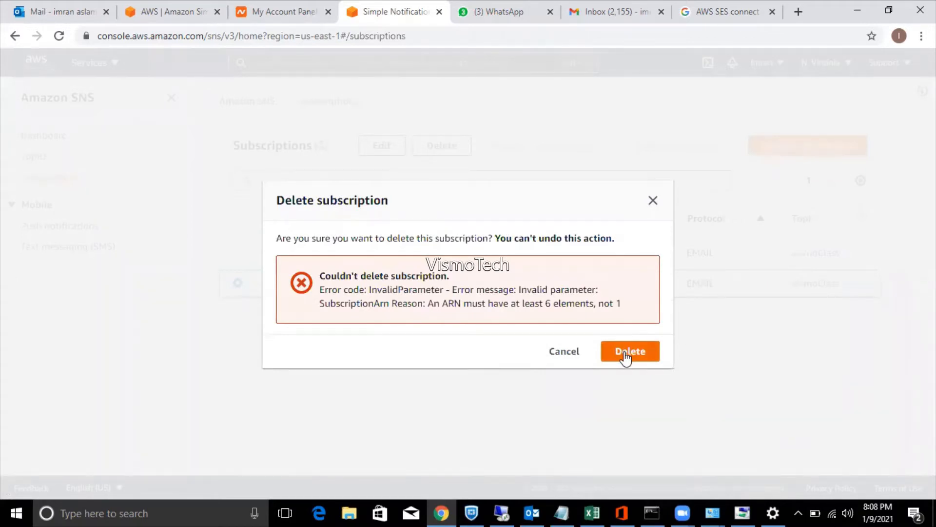
left_click(626, 354)
left_click(626, 355)
left_click(575, 353)
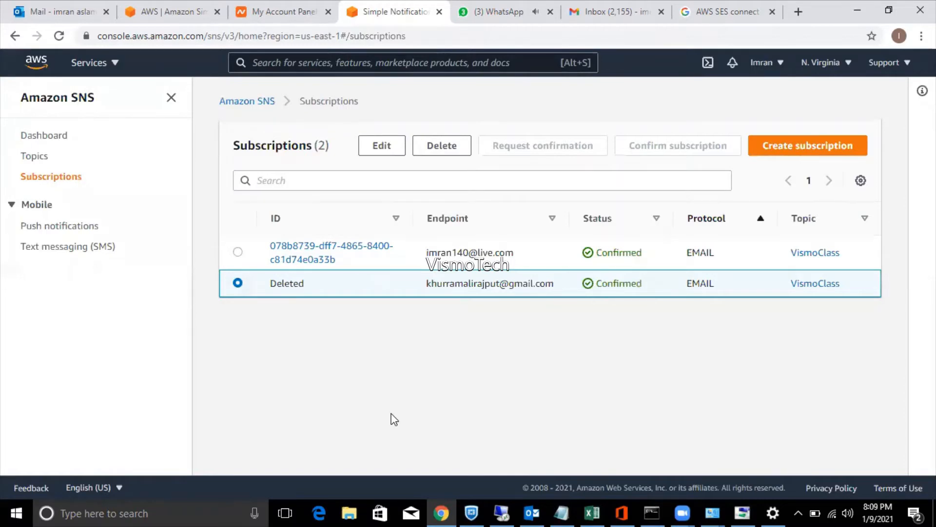
Check Outlook's Other inbox messages, close the WhatsApp tab, and select the first SNS subscription.
left_click(67, 14)
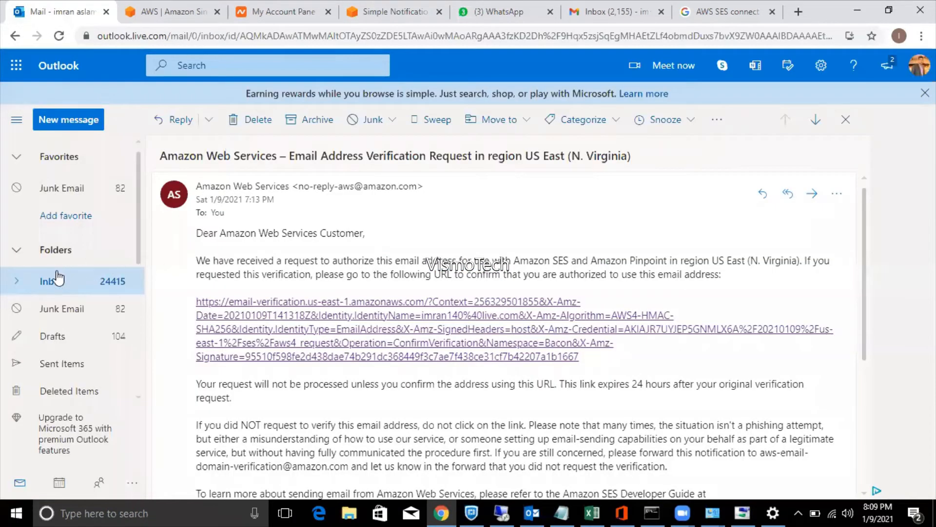
left_click(51, 283)
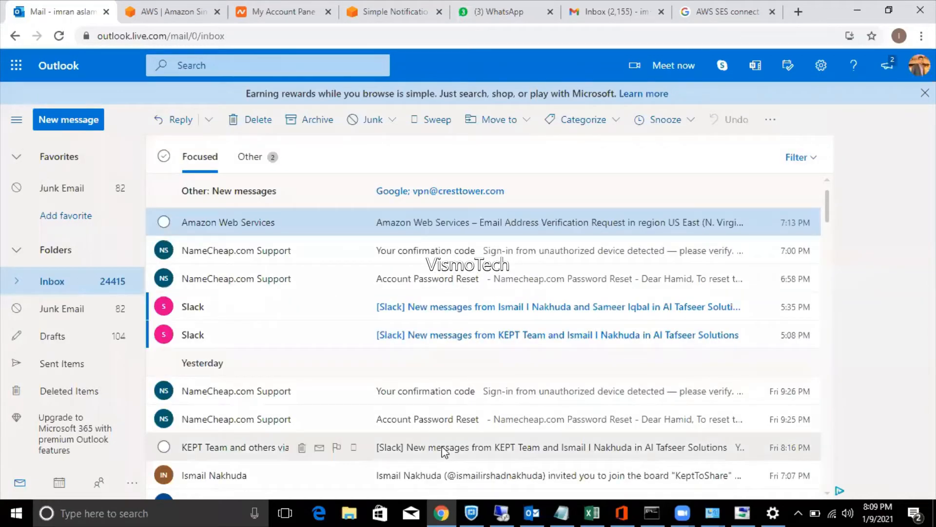
left_click(250, 163)
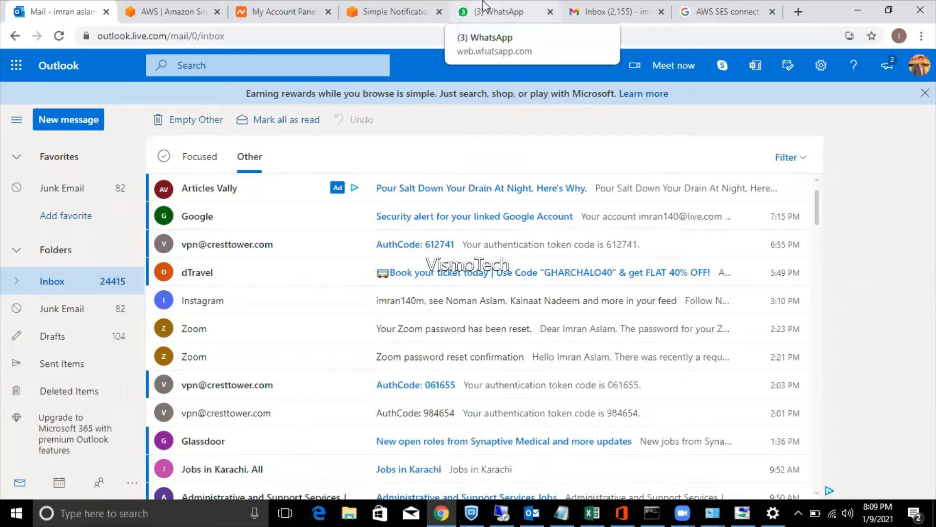
left_click(551, 12)
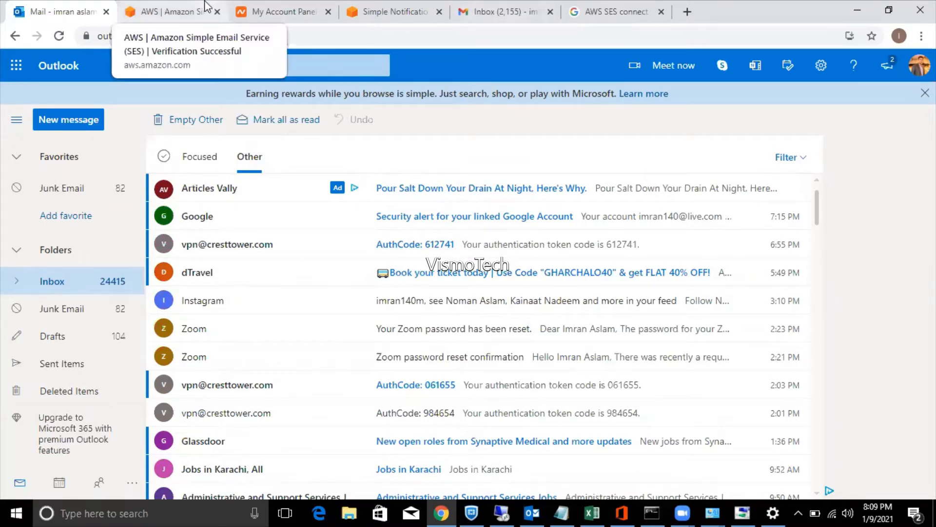
left_click(385, 12)
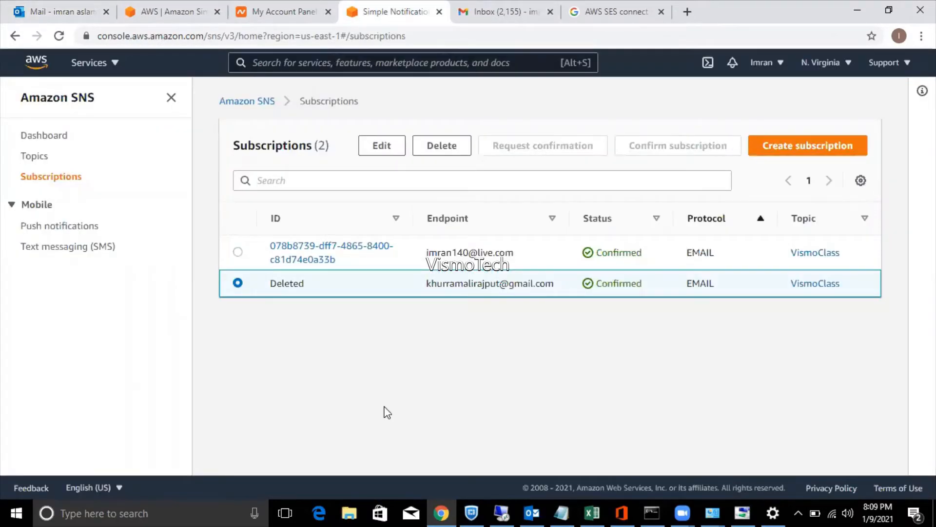
left_click(238, 252)
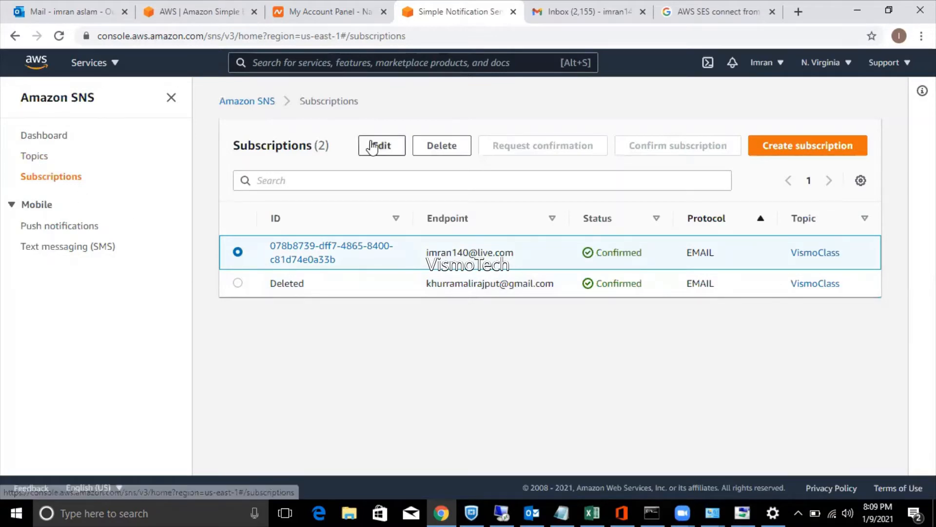
Begin a new subscription for the Vismo-class topic using the Email protocol.
left_click(804, 146)
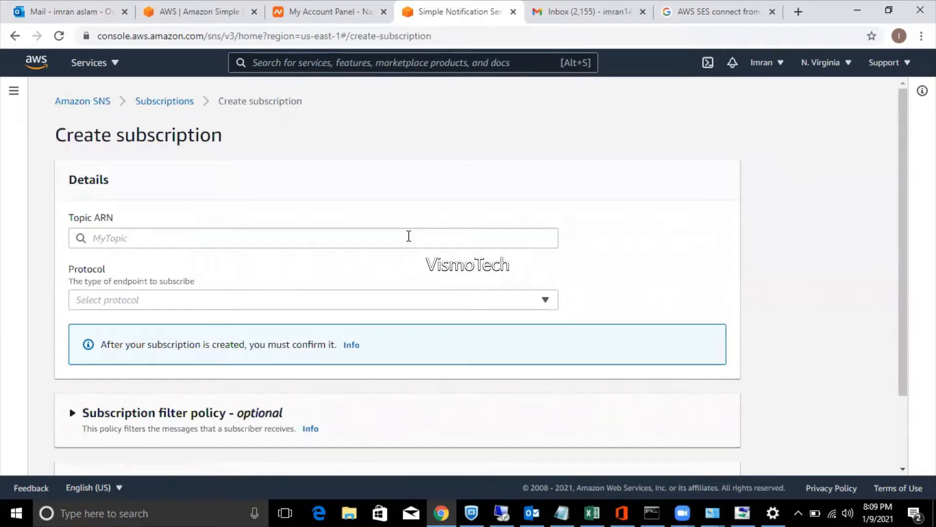
left_click(408, 236)
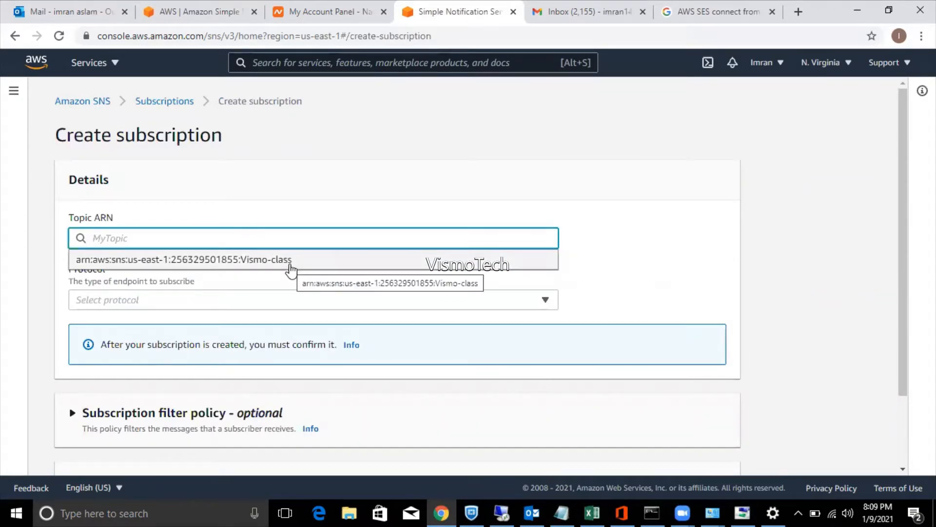
left_click(291, 260)
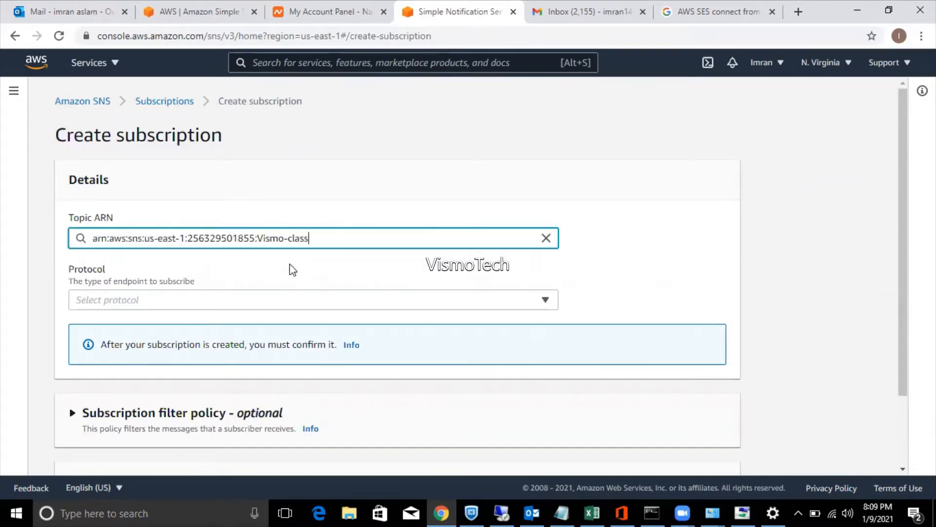
left_click(231, 302)
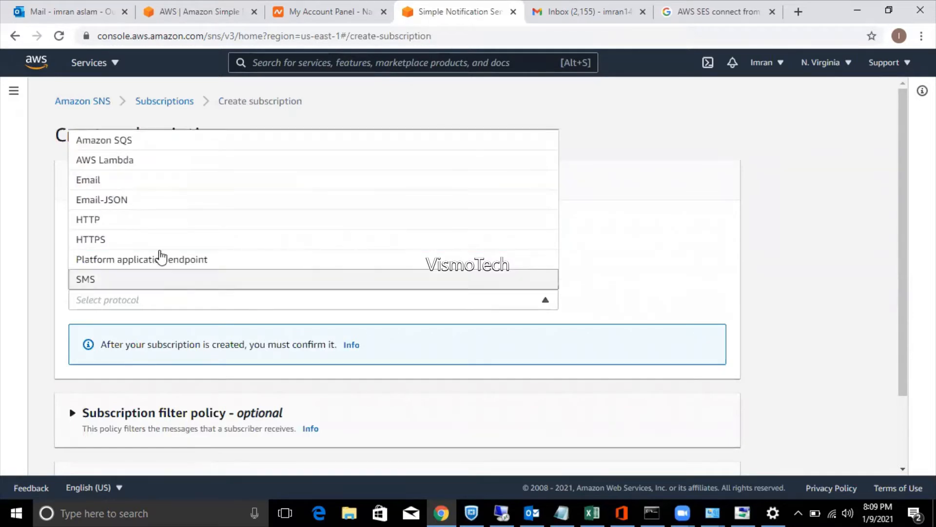
left_click(123, 184)
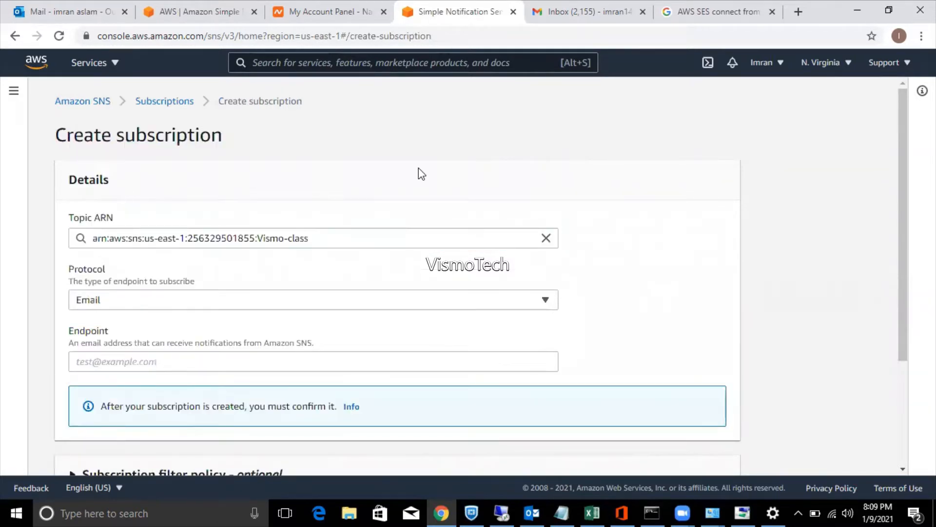
Enter the Gmail endpoint address and create the subscription.
left_click_drag(903, 264, 903, 323)
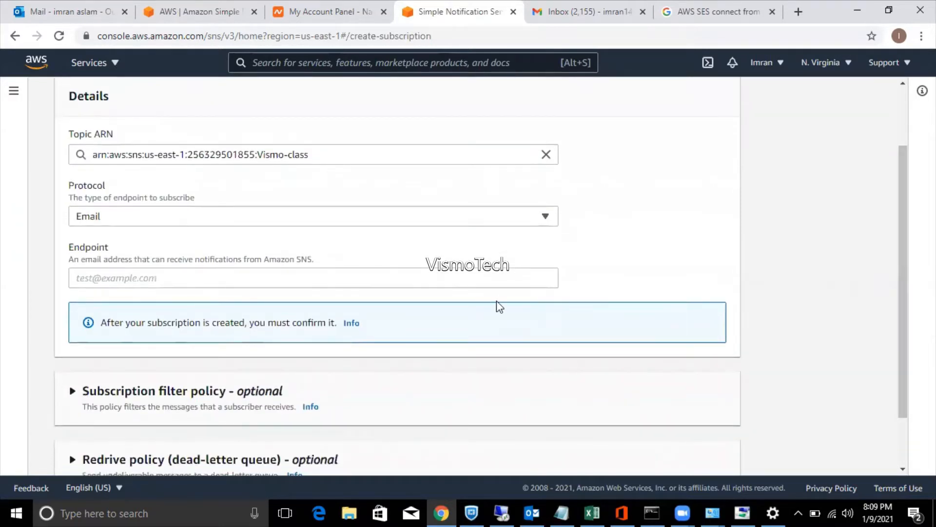
left_click(380, 278)
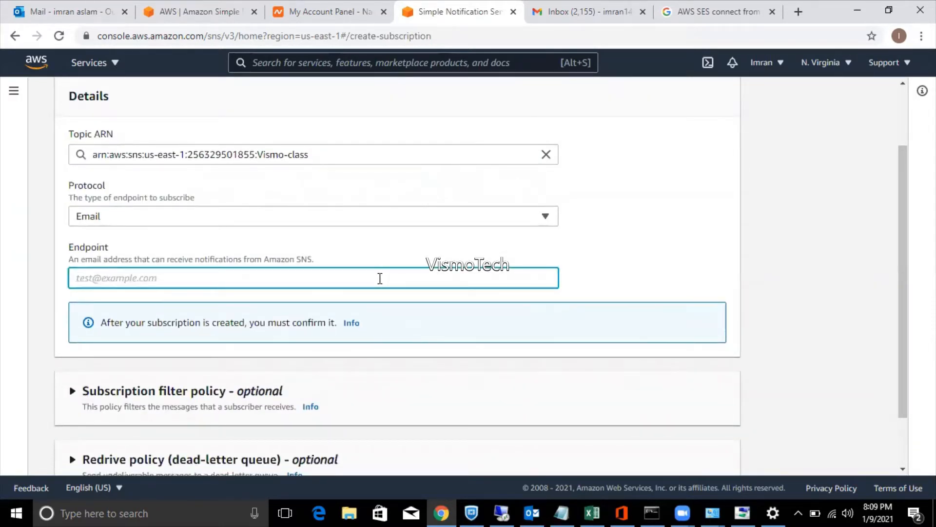
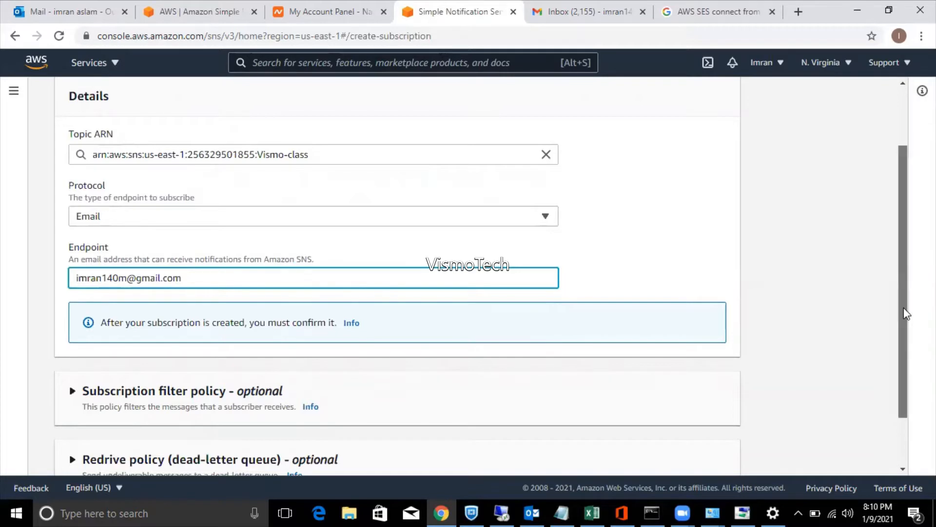
scroll(903, 372, "down", 2)
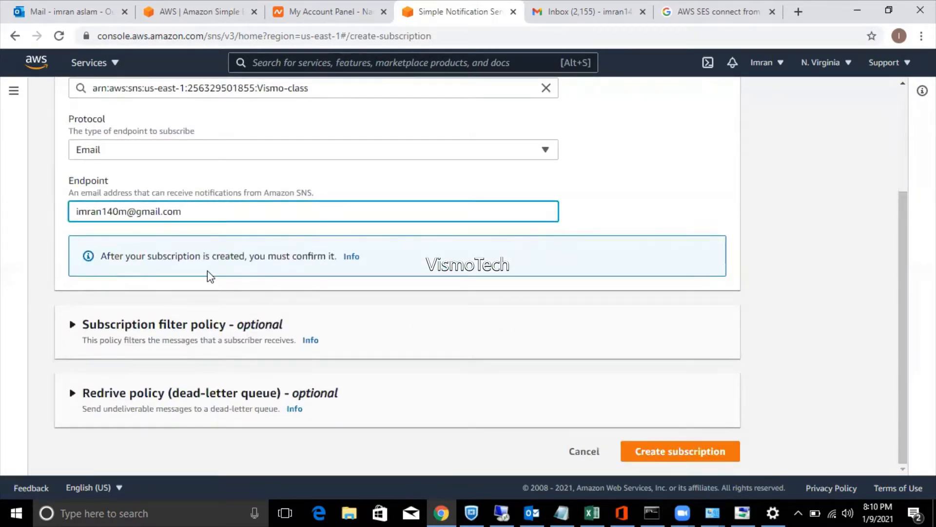
left_click(701, 450)
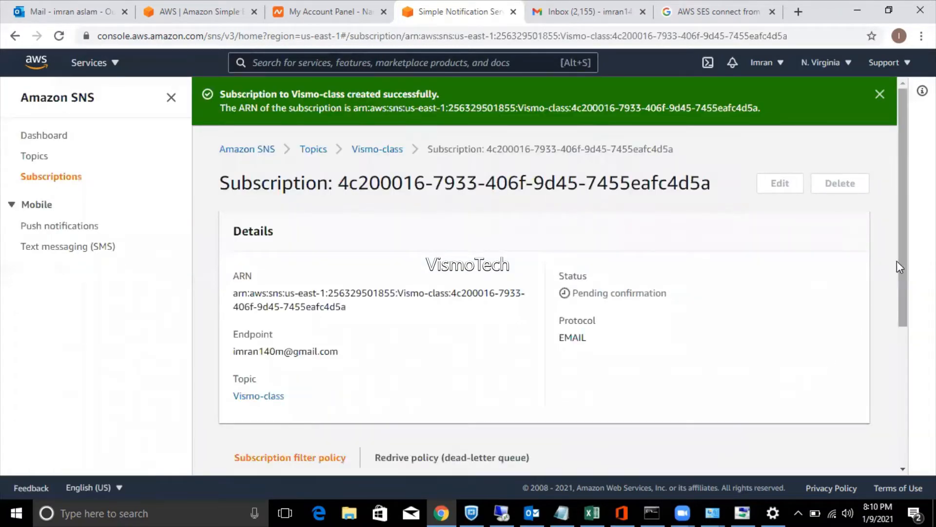
Refresh Gmail for the confirmation mail, then view SNS Subscriptions showing the pending entry.
left_click(600, 14)
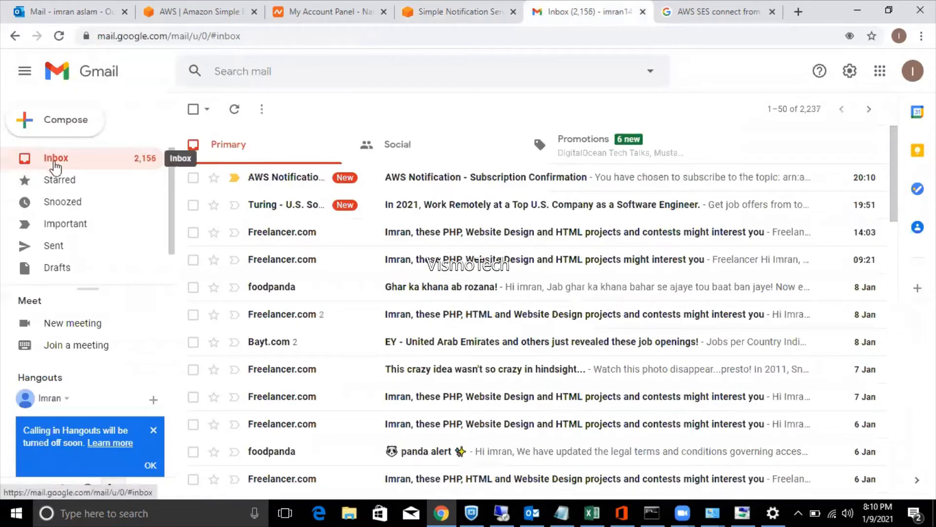
left_click(55, 165)
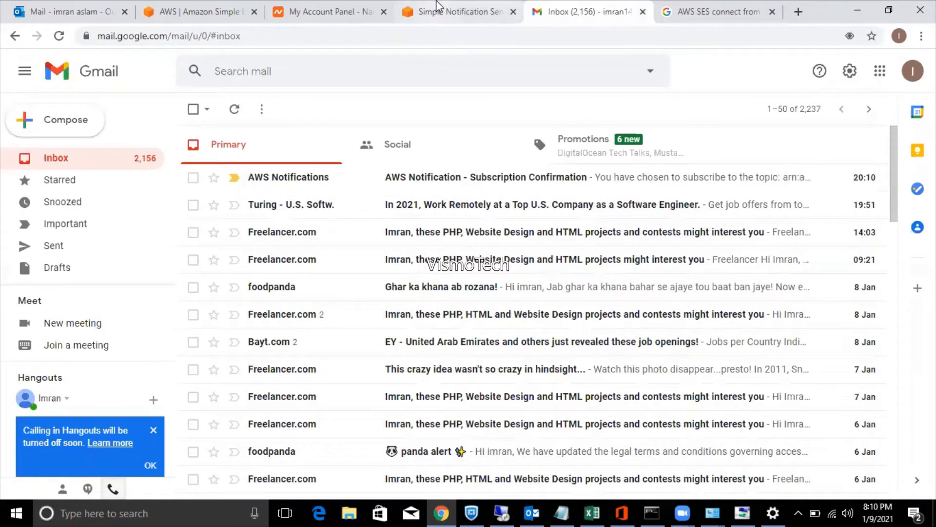
left_click(442, 11)
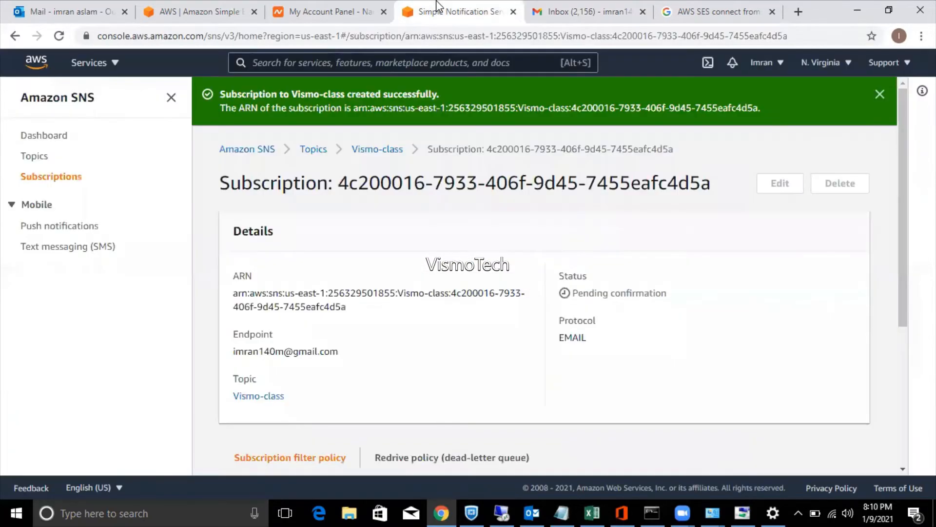
left_click(61, 183)
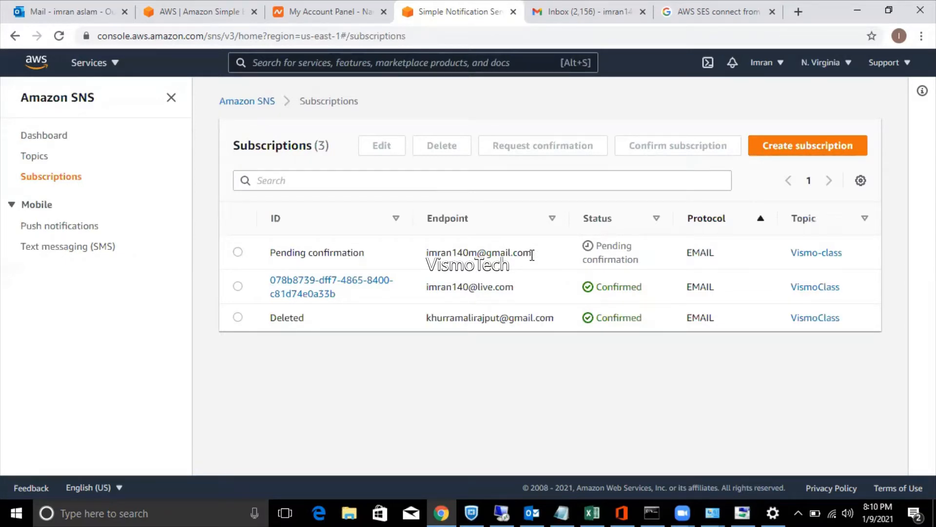
Confirm the Vismo-class subscription from the Gmail AWS Notification email, then reload SNS Subscriptions.
left_click(555, 11)
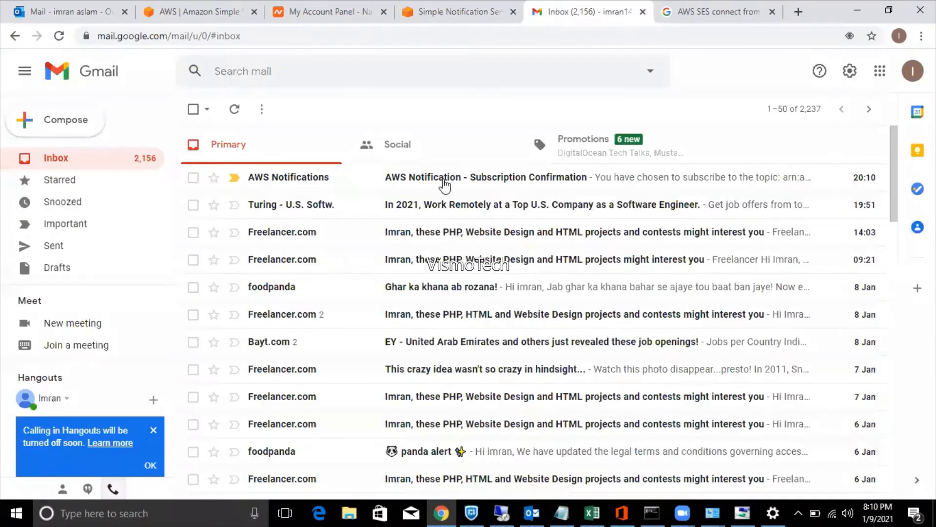
left_click(441, 179)
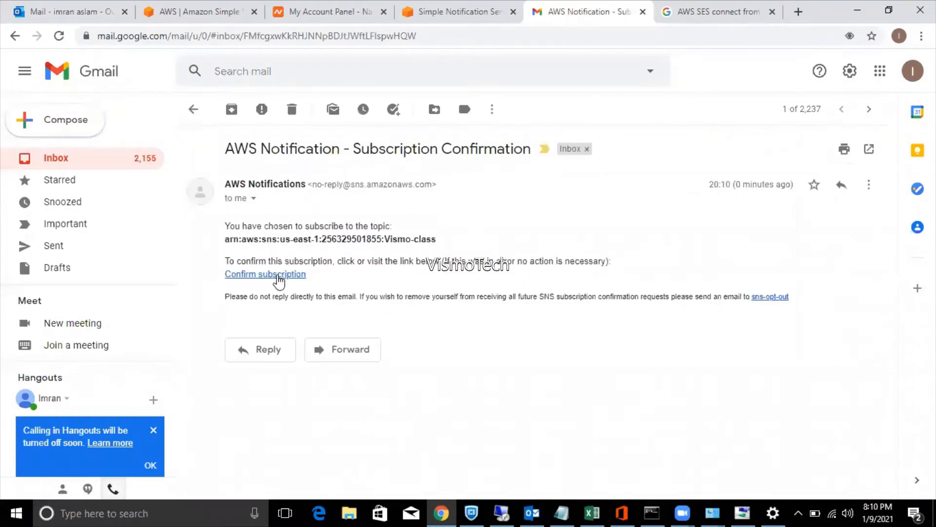
left_click(278, 274)
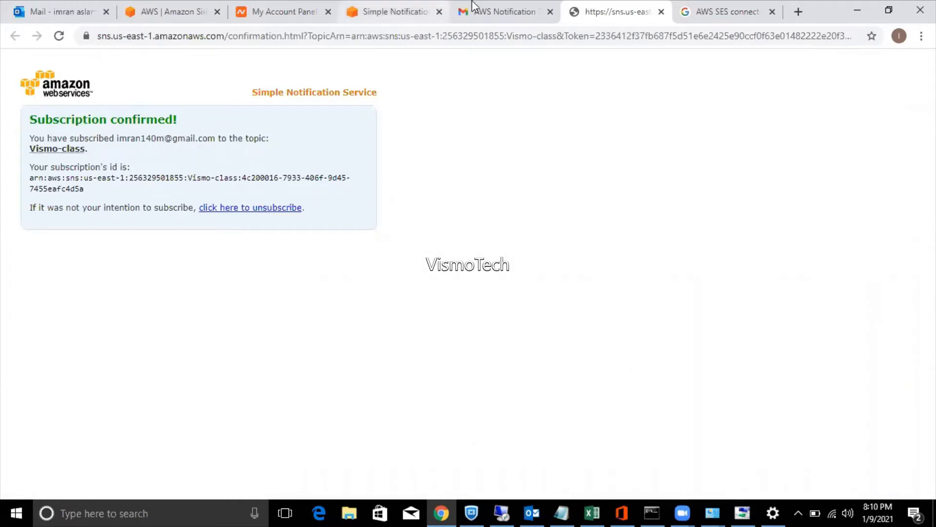
left_click(395, 15)
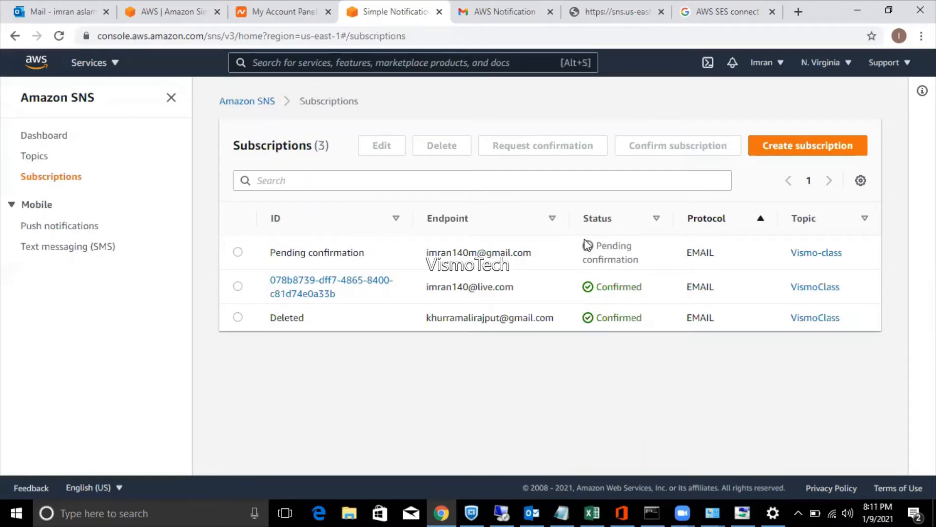
key("F5")
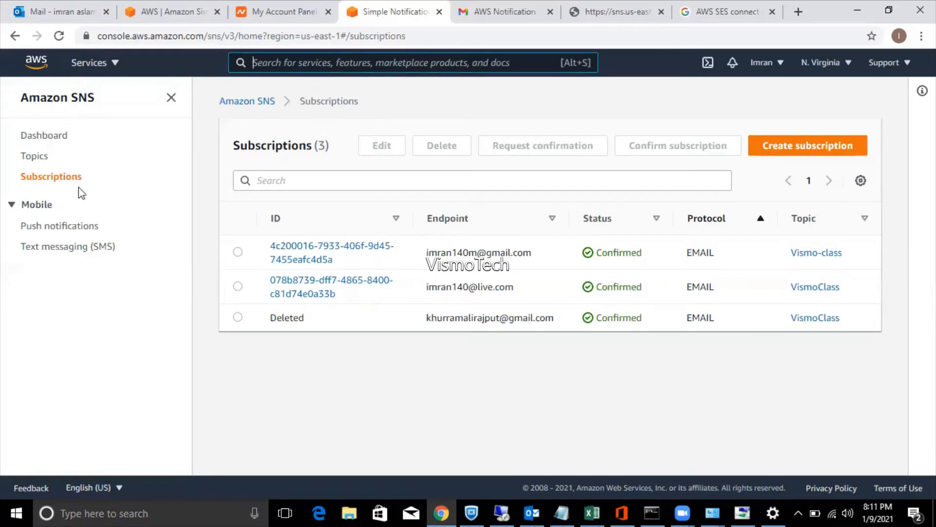
Start a new message to the Vismo-class topic with the subject 'Class tiings'.
left_click(43, 158)
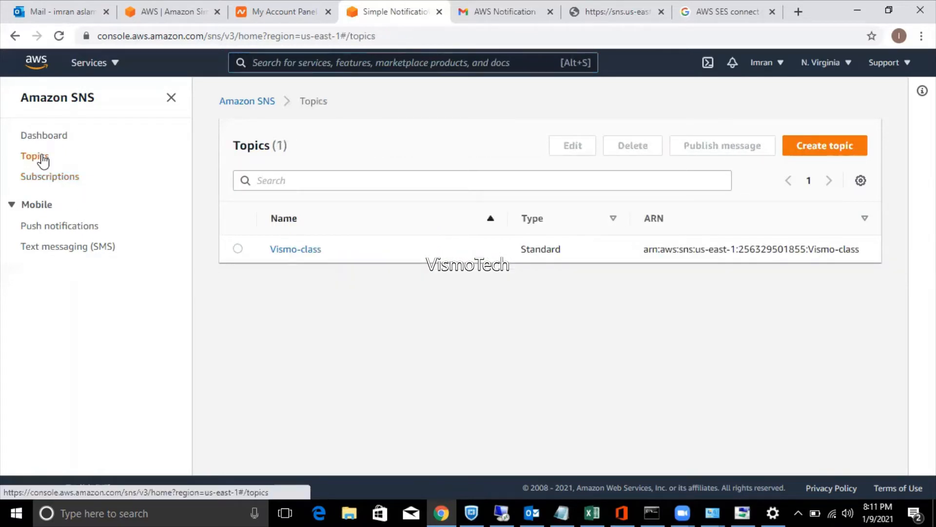
left_click(238, 249)
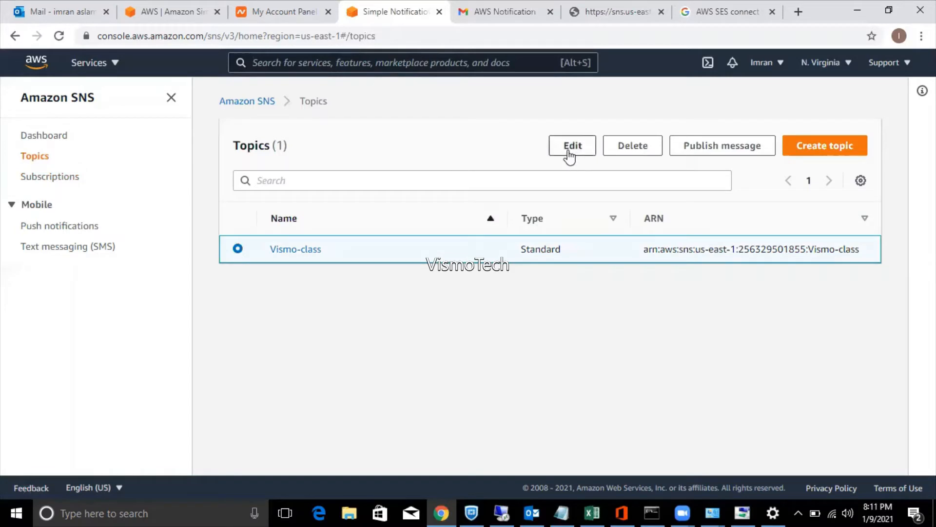
left_click(707, 149)
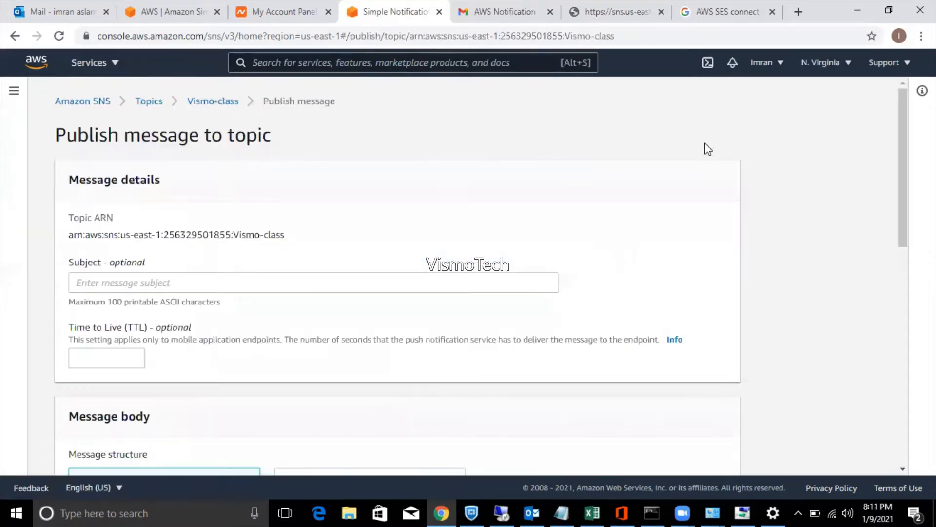
left_click(263, 280)
type("Cl")
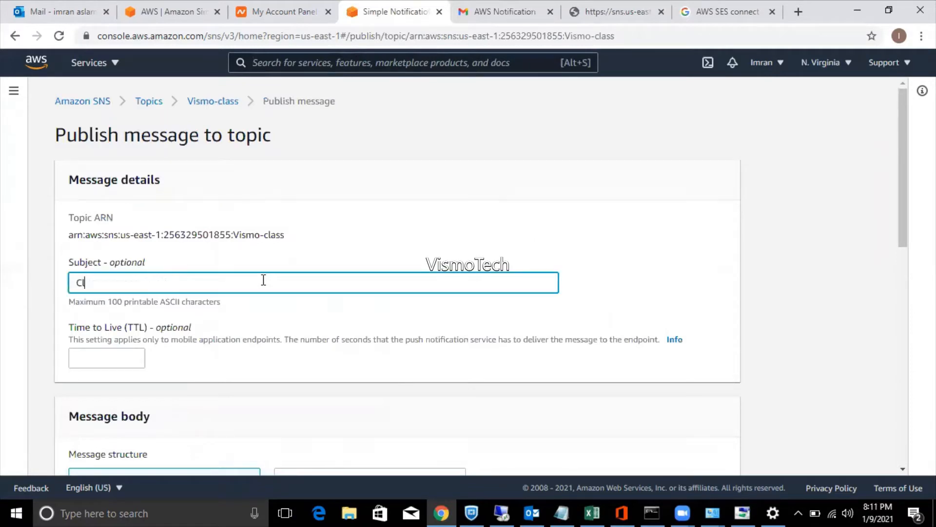
type("ass tin")
key("BackSpace")
type("ings")
key("Tab")
Enter the message body 'Class timing' and publish it to Vismo-class.
scroll(264, 282, "down", 4)
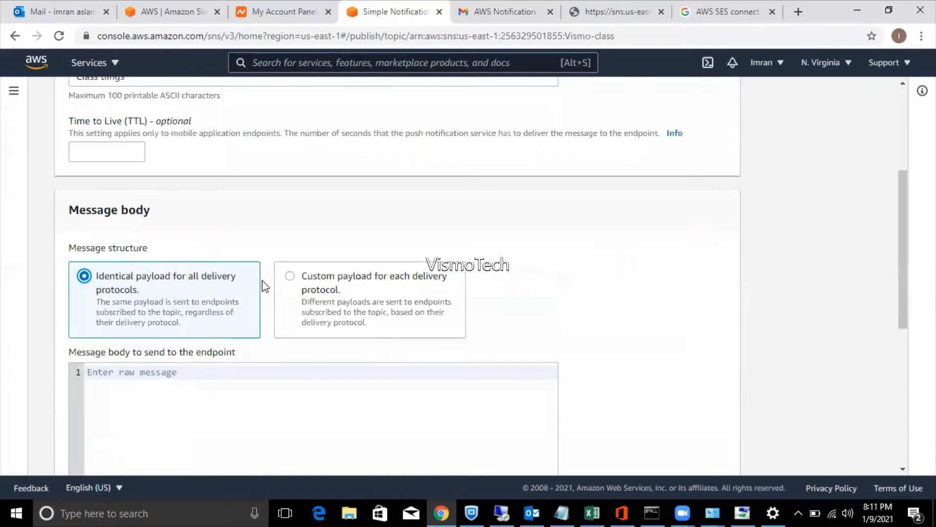
left_click(106, 155)
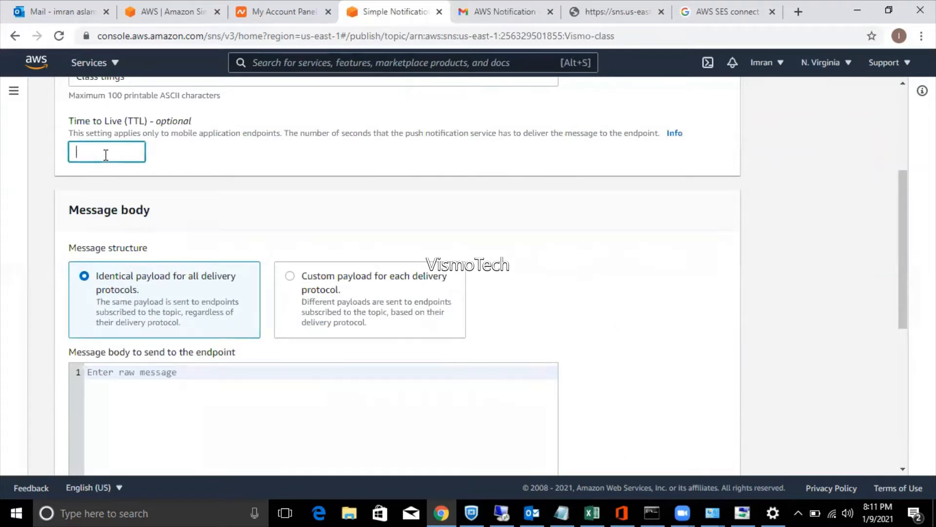
left_click(143, 371)
type("Class ")
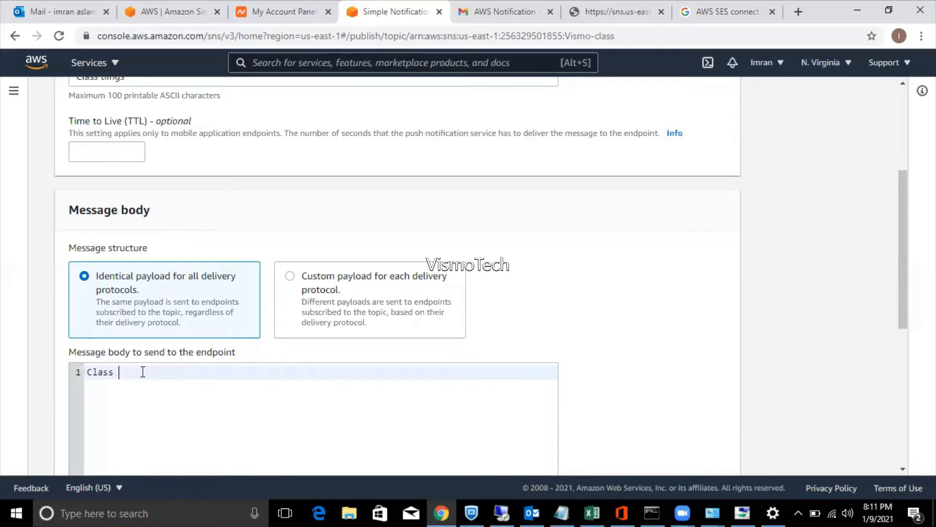
type("tin")
key("BackSpace")
type("ming")
left_click_drag(902, 297, 891, 437)
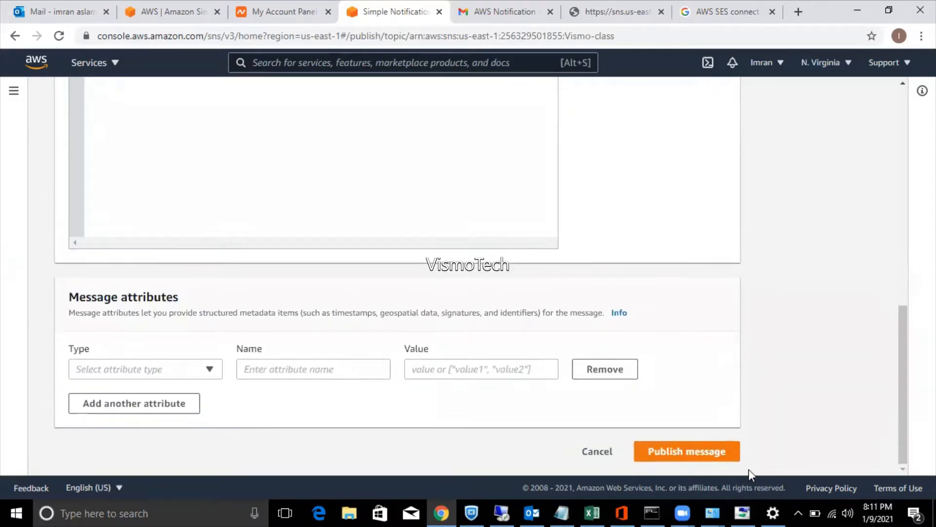
left_click(721, 453)
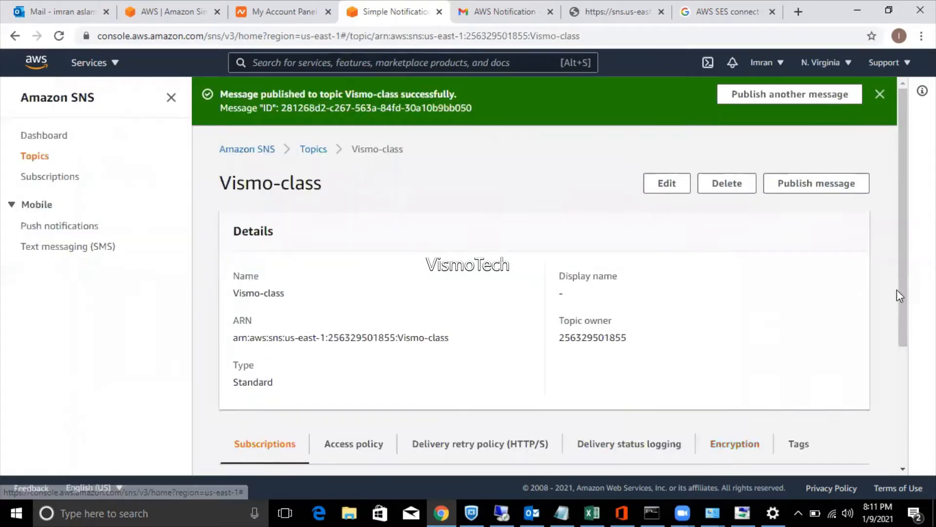
Check the Gmail inbox for the new 'Class tiings' notification, then reopen the SNS Subscriptions list.
left_click_drag(902, 289, 898, 419)
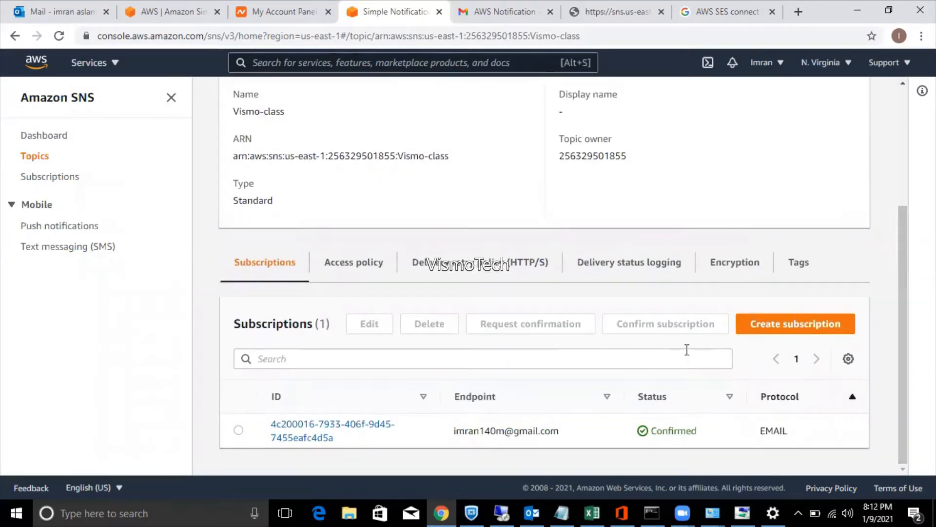
left_click(477, 7)
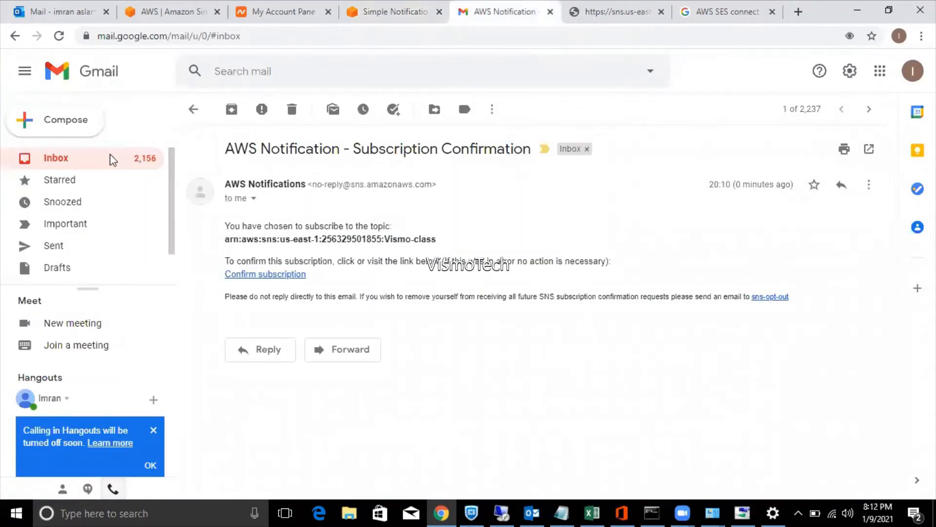
left_click(113, 159)
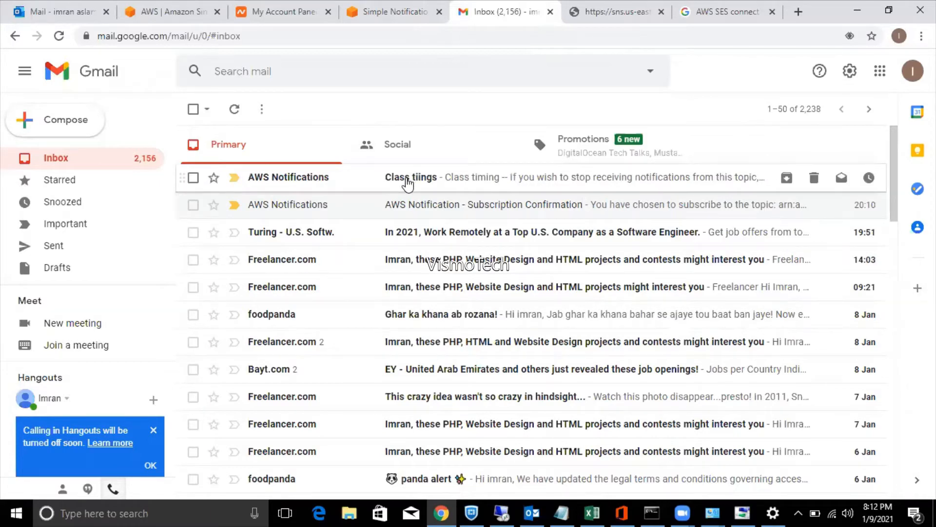
left_click(393, 15)
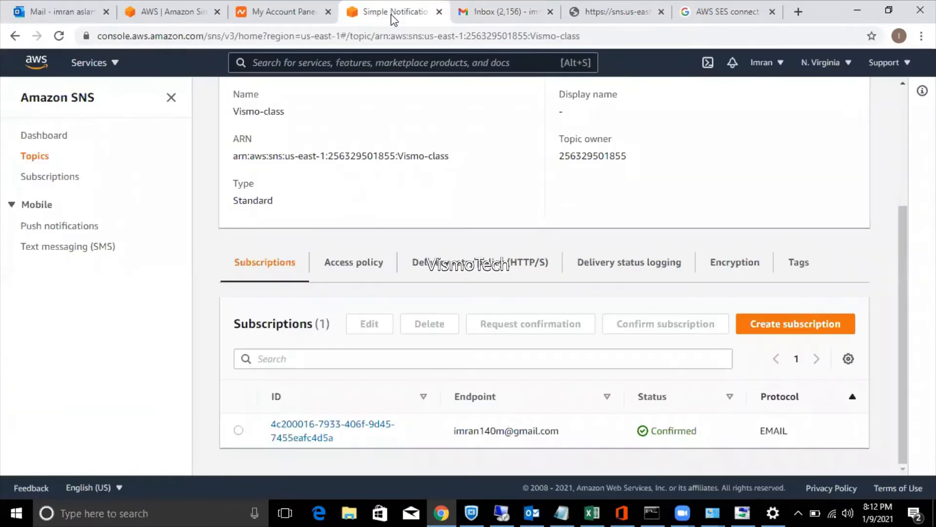
left_click(55, 179)
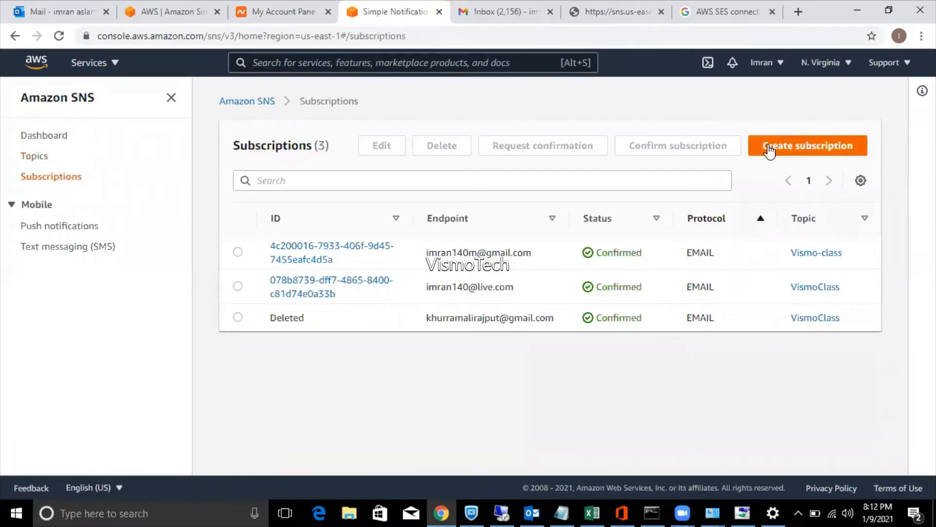
Begin a new Email-protocol subscription, then abandon it and go to the SNS Topics list.
left_click(769, 151)
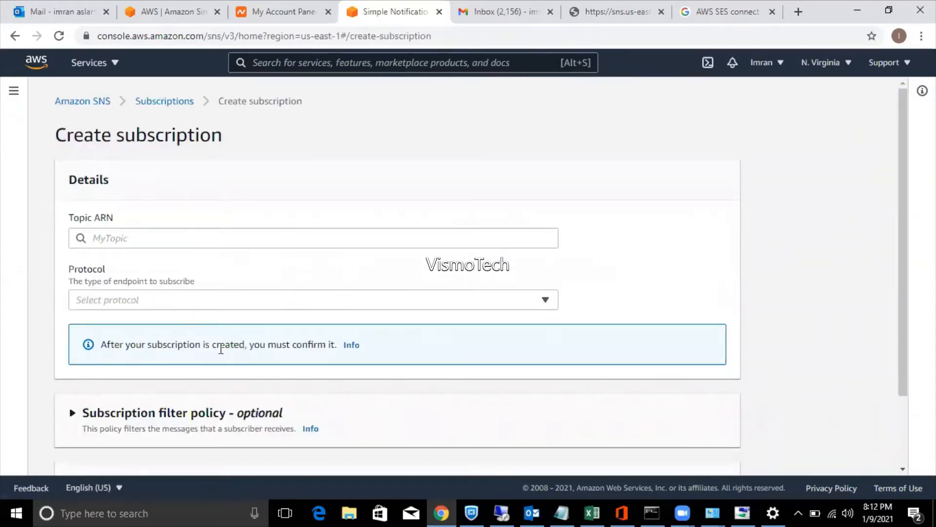
left_click(209, 306)
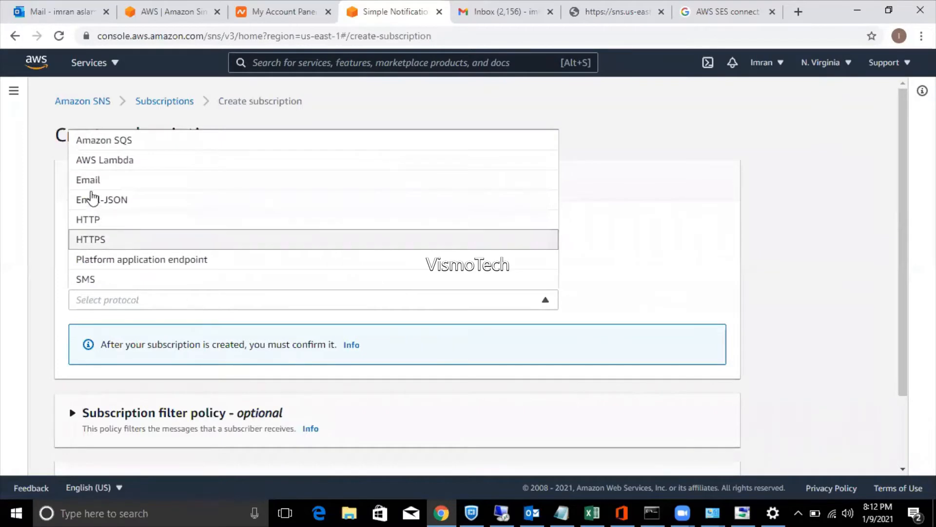
left_click(91, 180)
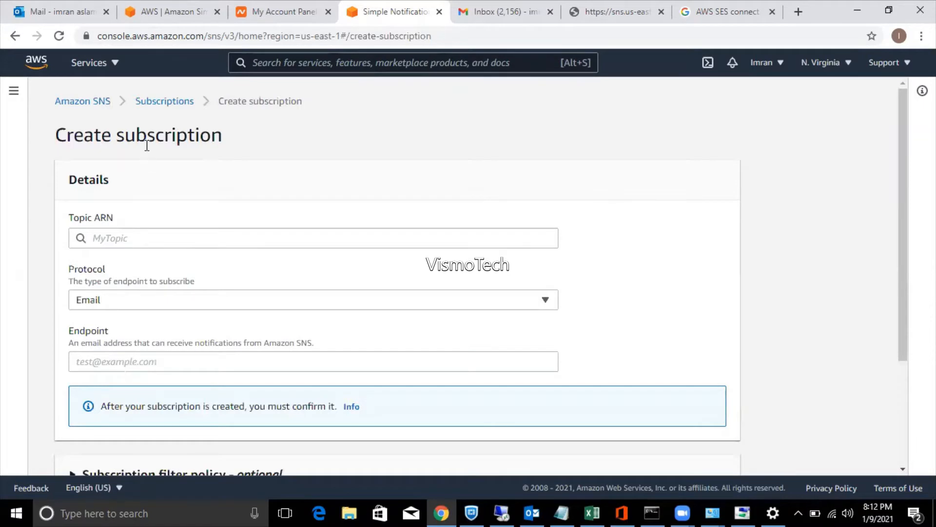
left_click(147, 113)
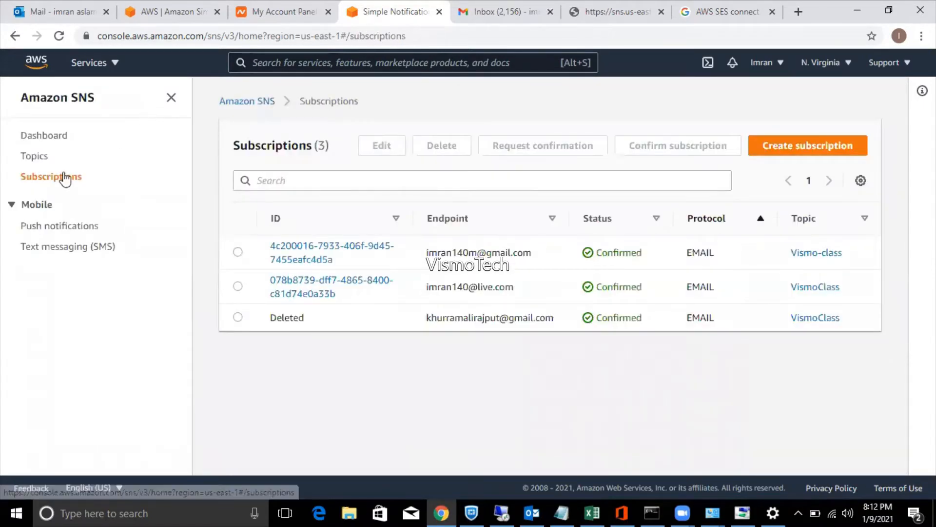
left_click(33, 156)
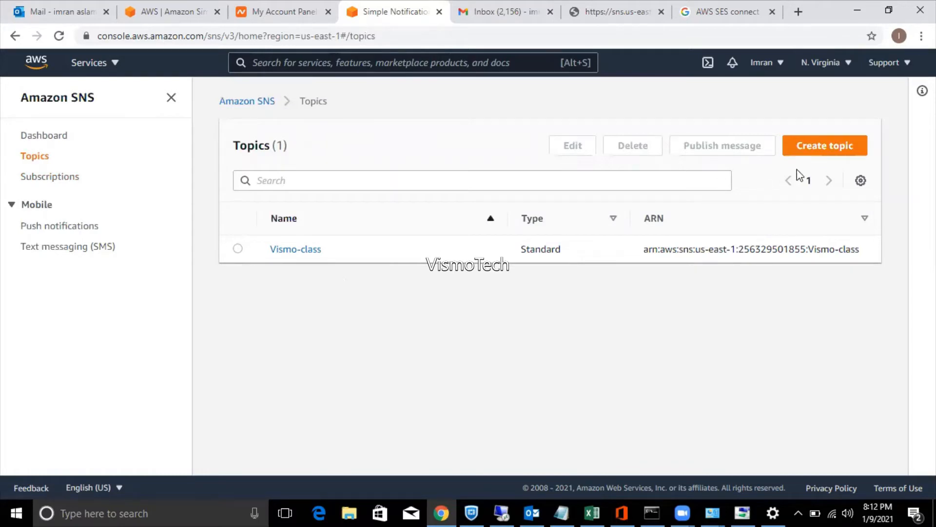
Select the Vismo-class topic, then open the 'Class tiings' AWS Notifications email in Gmail.
left_click(238, 249)
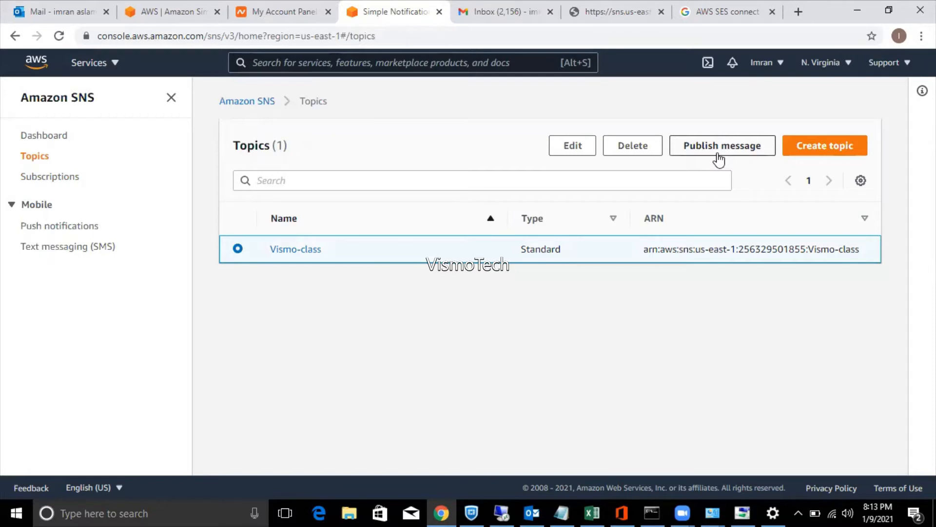
left_click(507, 10)
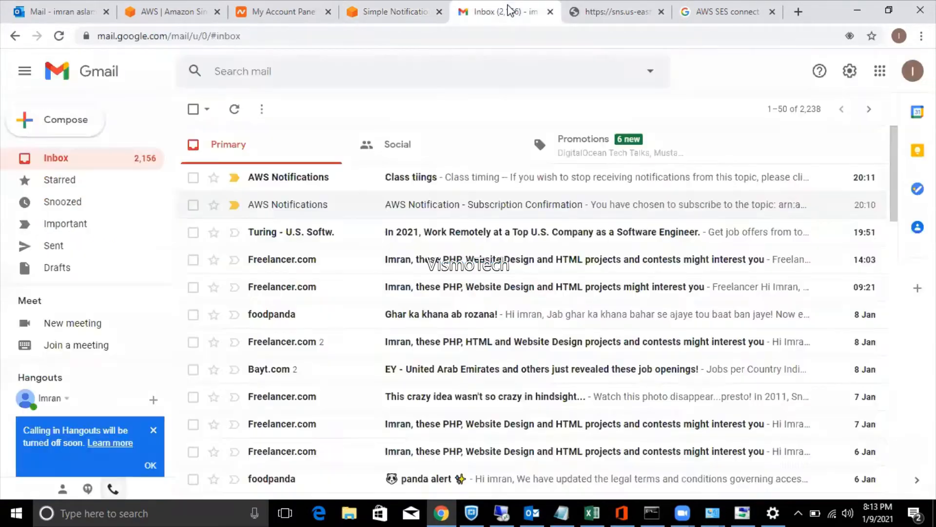
left_click(413, 178)
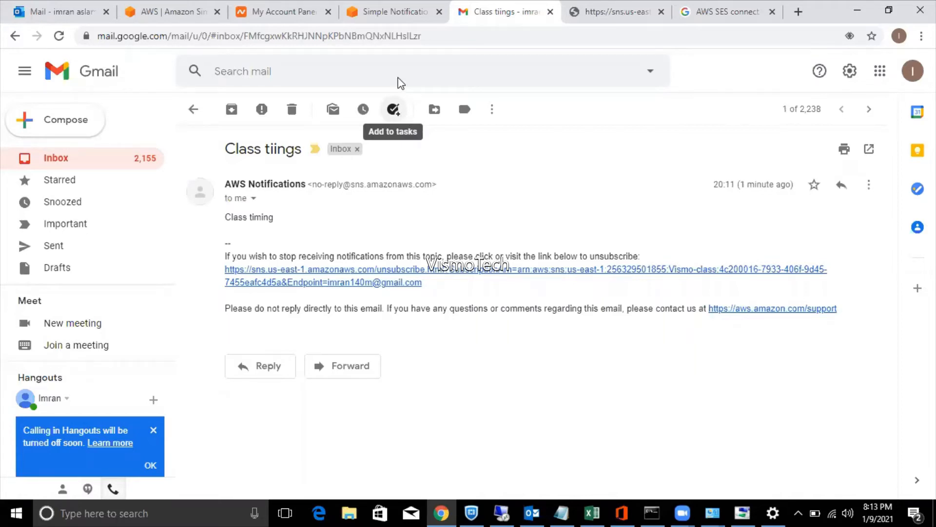
Show the email's sender details: mailed-by amazonses.com, signed-by sns.amazonaws.com.
left_click(396, 11)
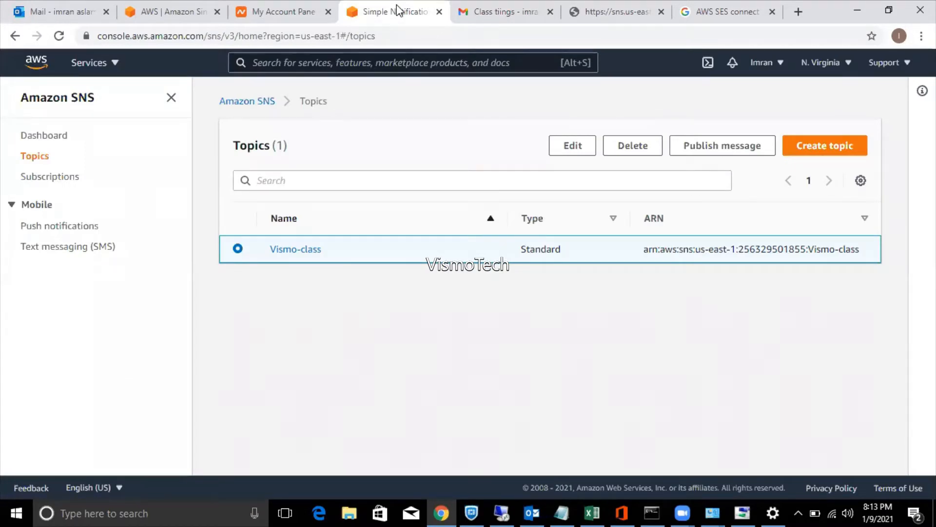
left_click(482, 10)
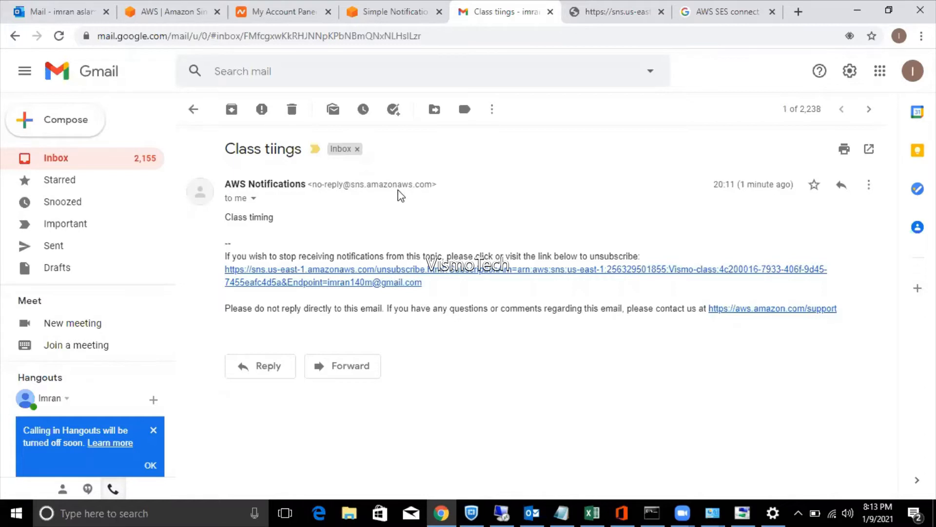
left_click(253, 199)
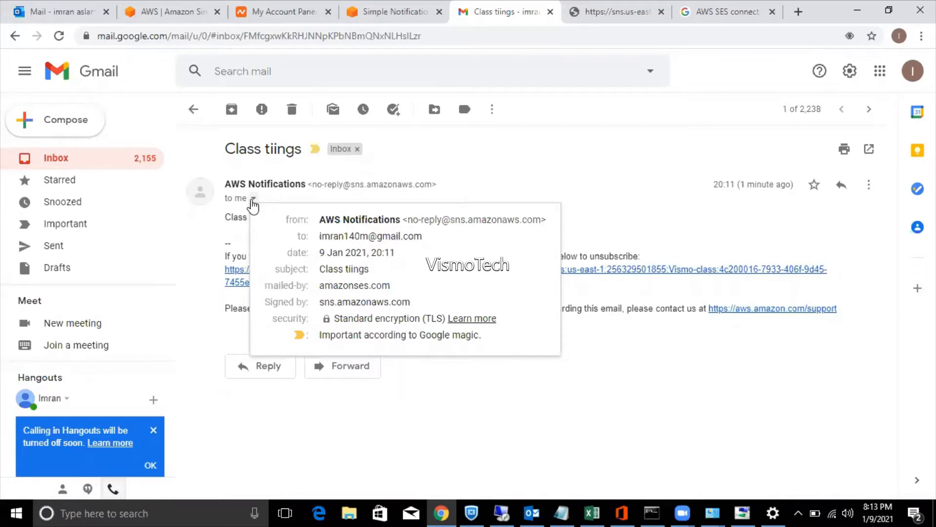
Close the sender details and go from the SNS tab to the EC2 Dashboard via Services.
left_click(642, 175)
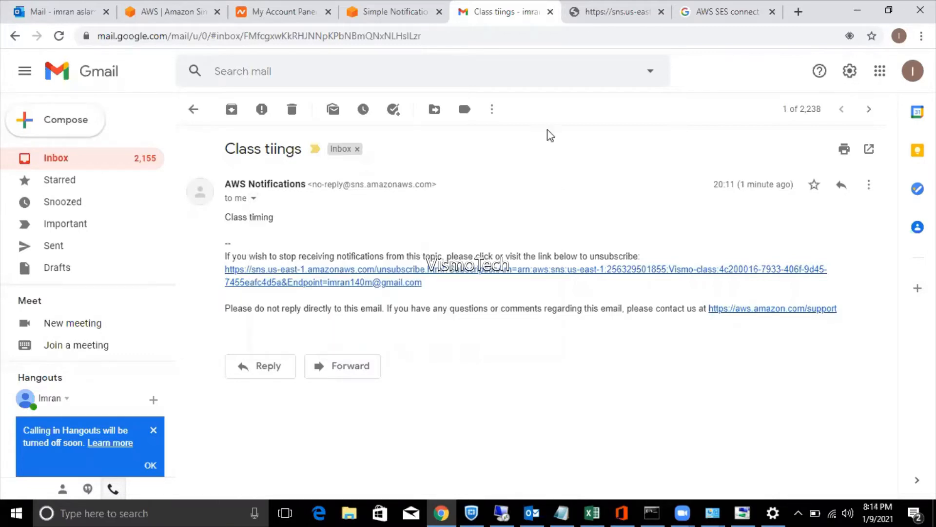
left_click(386, 6)
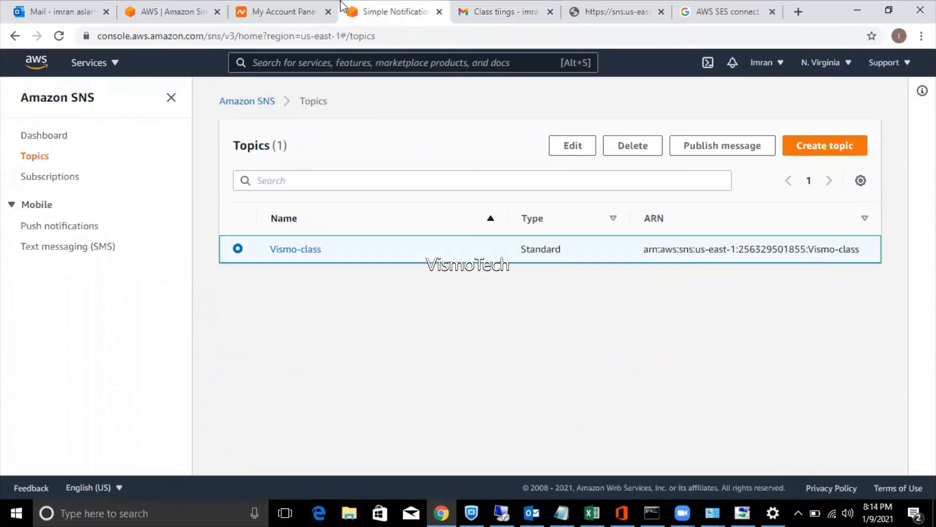
left_click(289, 8)
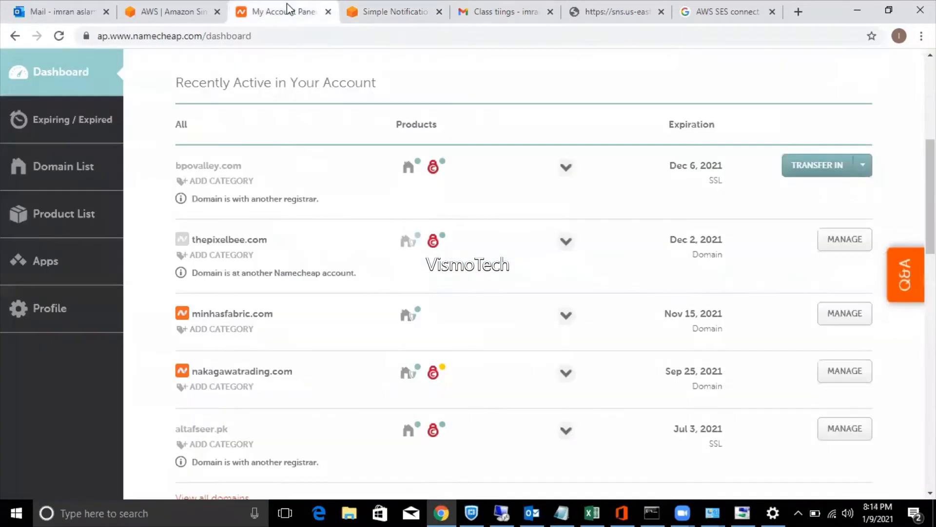
left_click(175, 10)
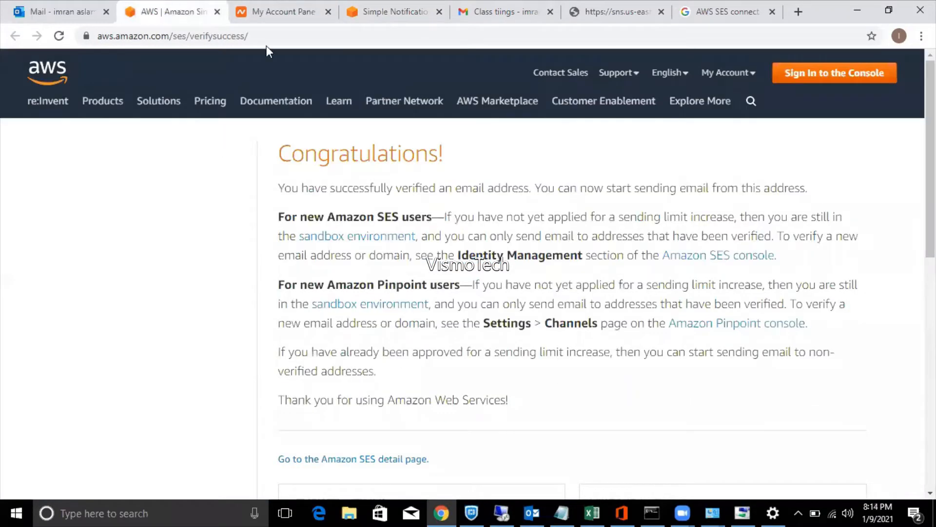
left_click(380, 12)
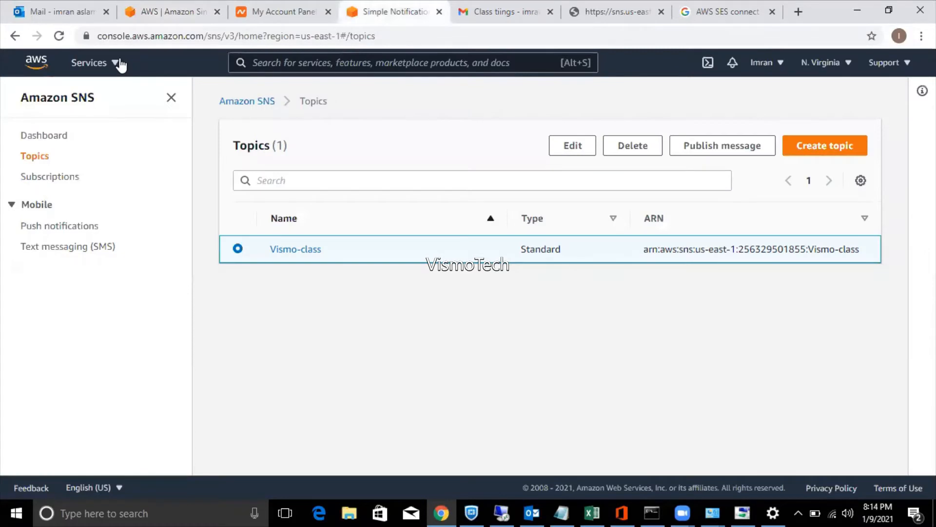
left_click(117, 63)
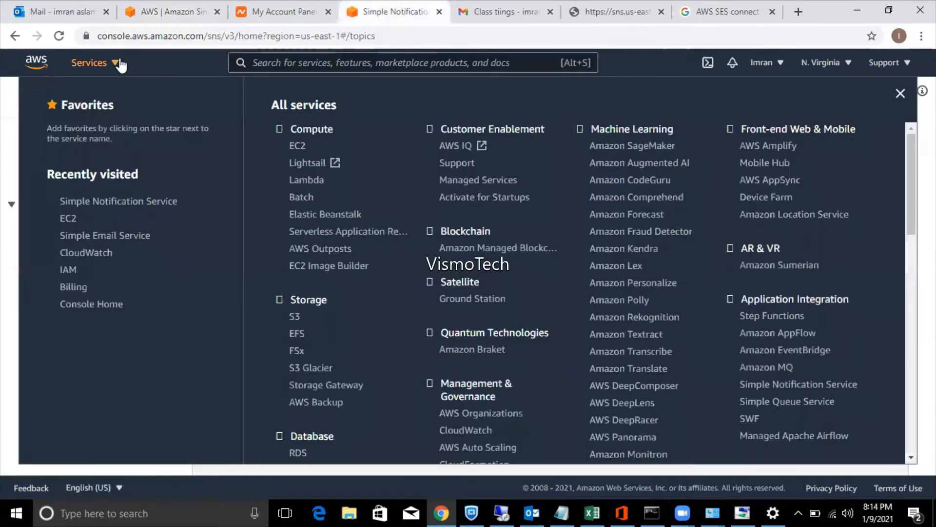
left_click(297, 147)
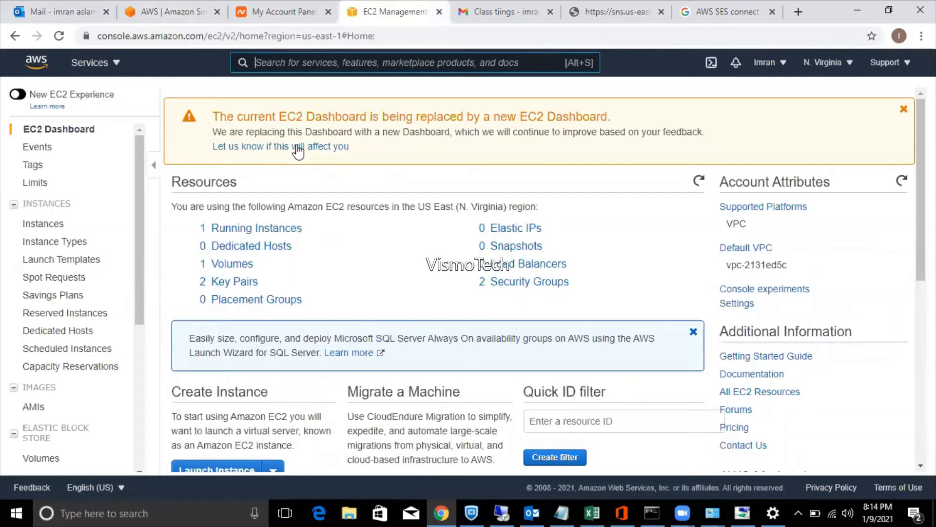
List the running instances, dismiss the notification, and show Vismo-Class's Monitoring details.
left_click(236, 230)
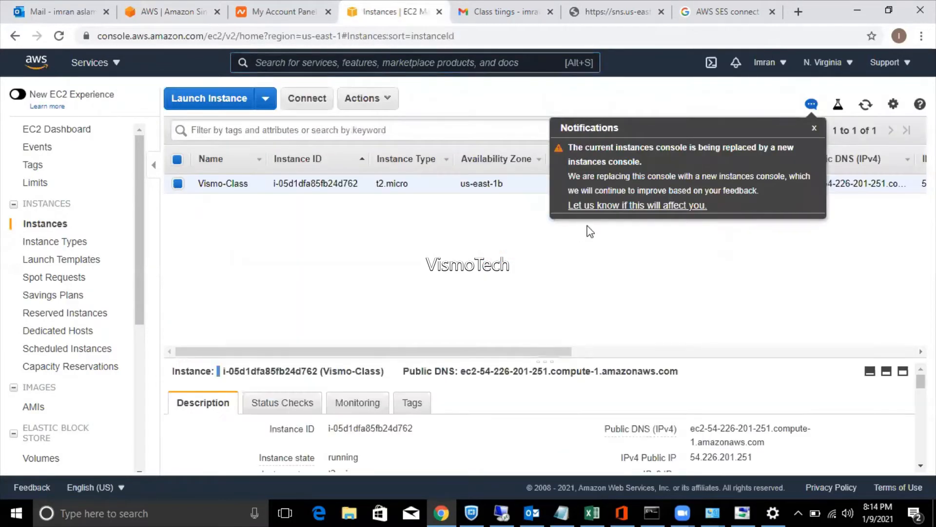
left_click(814, 128)
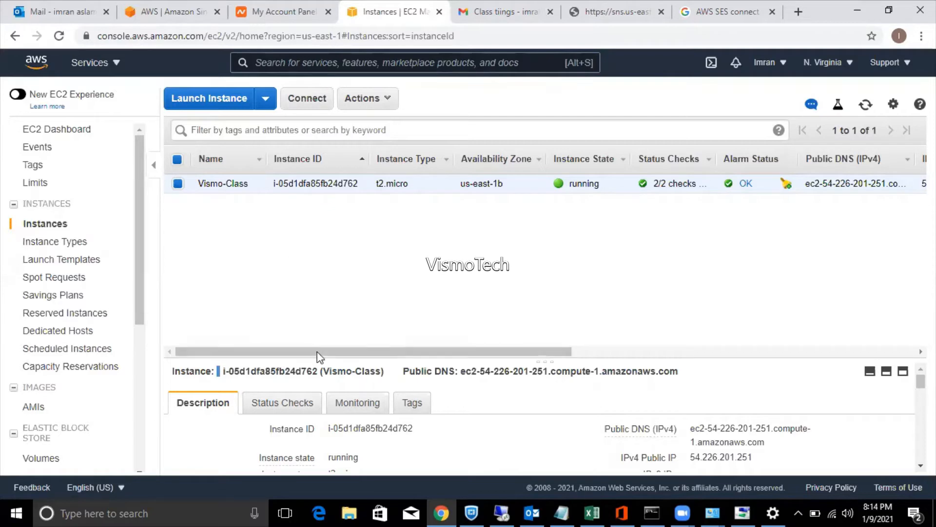
left_click(352, 405)
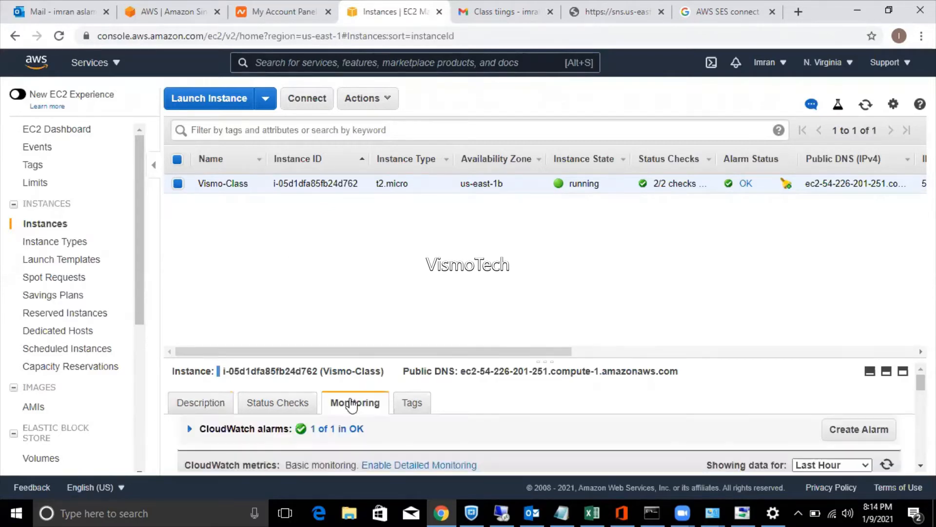
Enlarge and scroll the monitoring panel to view Vismo-Class's CPU Utilization and disk graphs.
left_click_drag(603, 359, 575, 225)
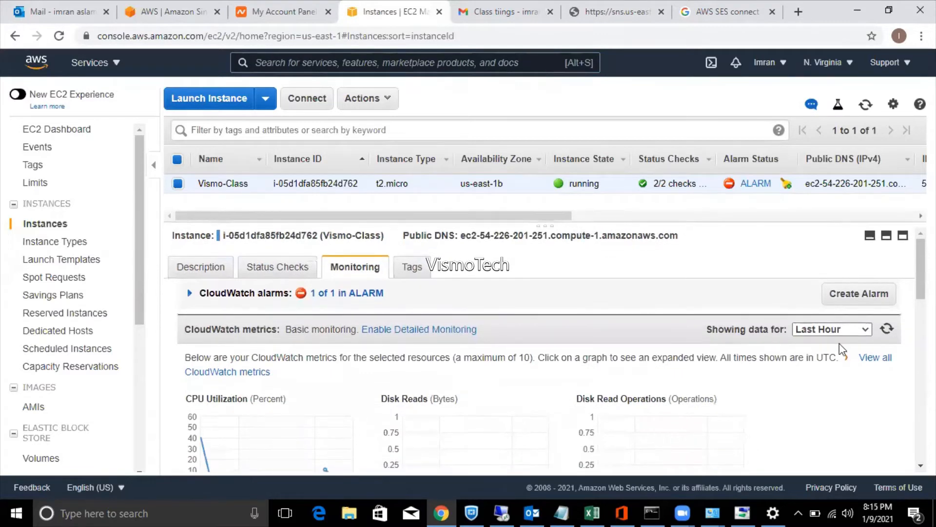
scroll(539, 349, "down", 2)
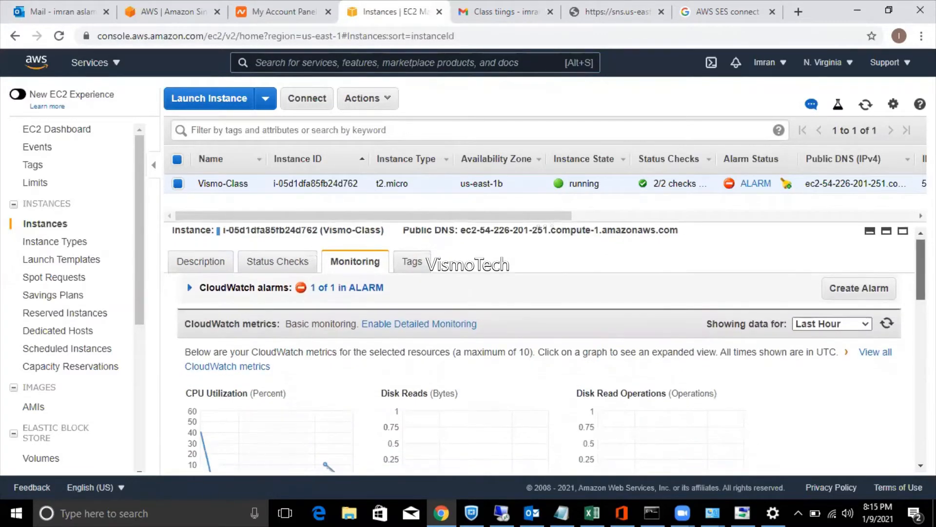
left_click_drag(921, 285, 906, 298)
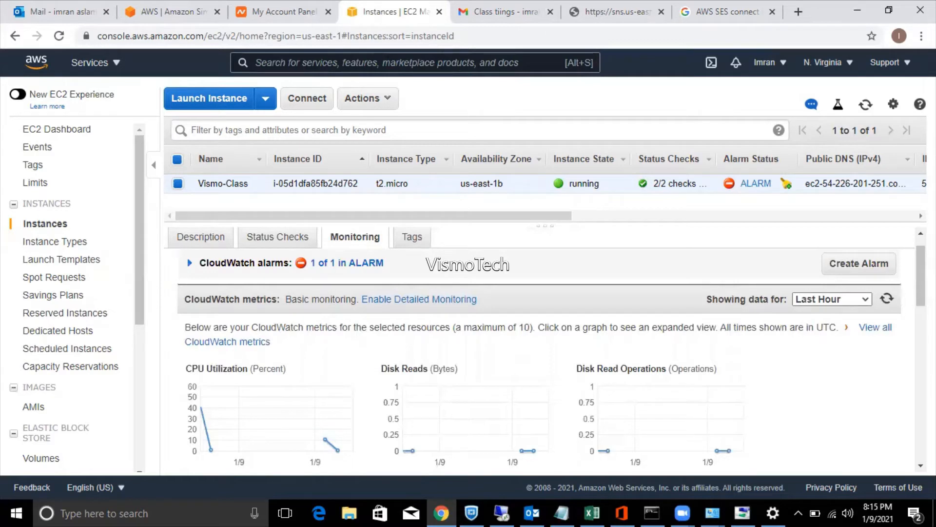
mouse_move(921, 292)
left_mouse_down()
mouse_move(920, 301)
mouse_move(921, 285)
left_mouse_up()
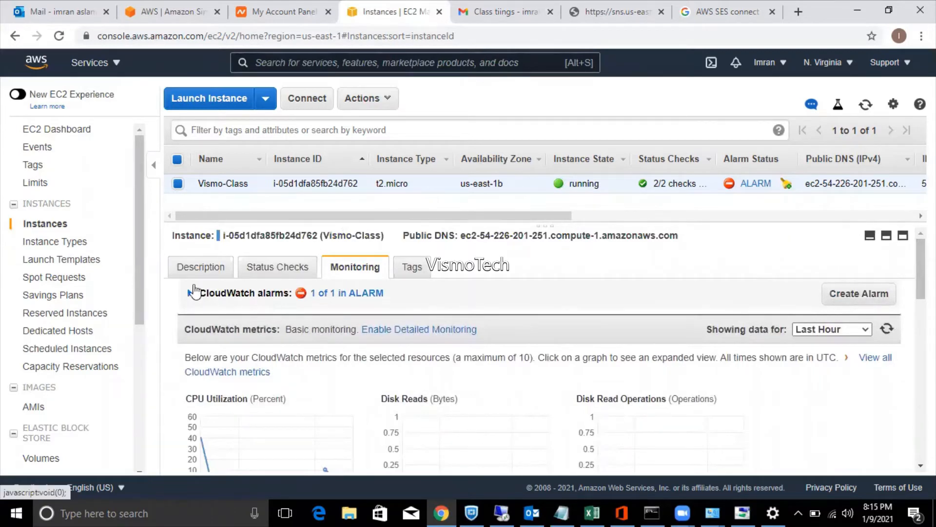
left_click(191, 294)
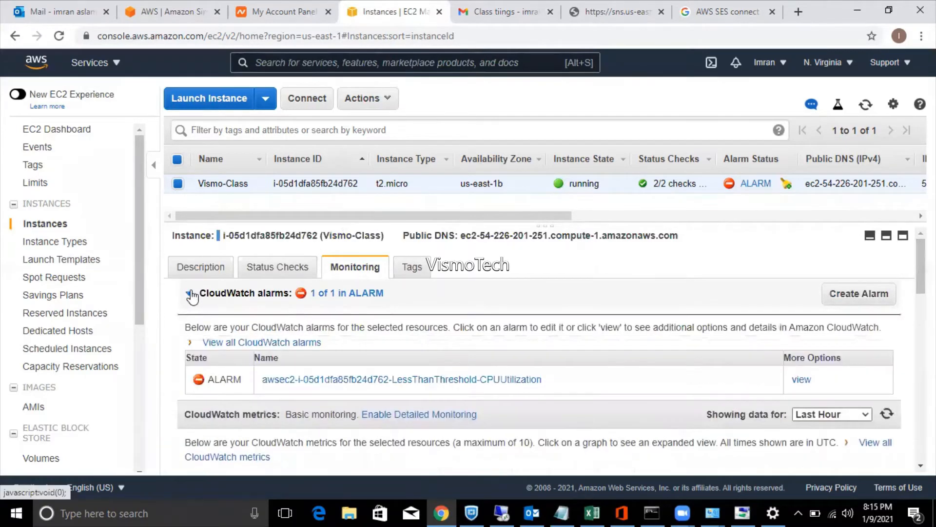
left_click(190, 294)
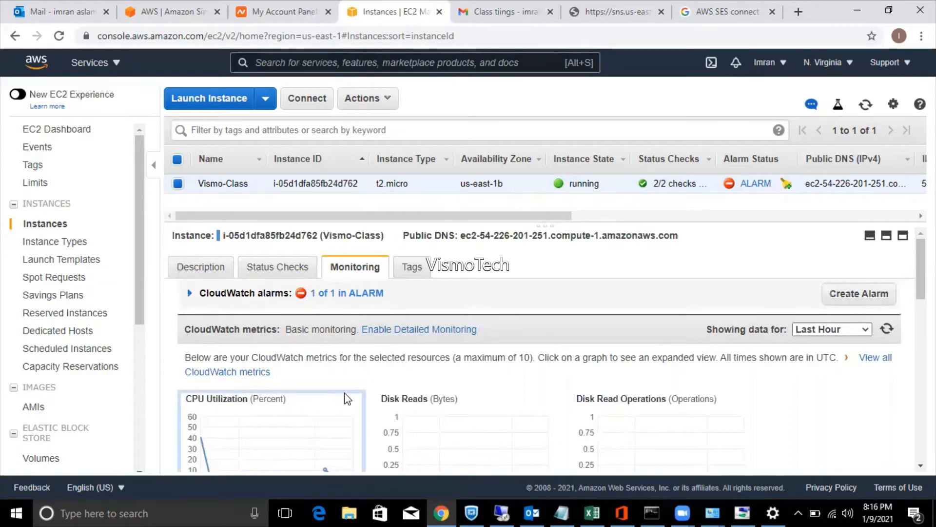
Open CloudWatch metrics in a new browser tab, then return to the EC2 instances page.
right_click(253, 382)
left_click(266, 386)
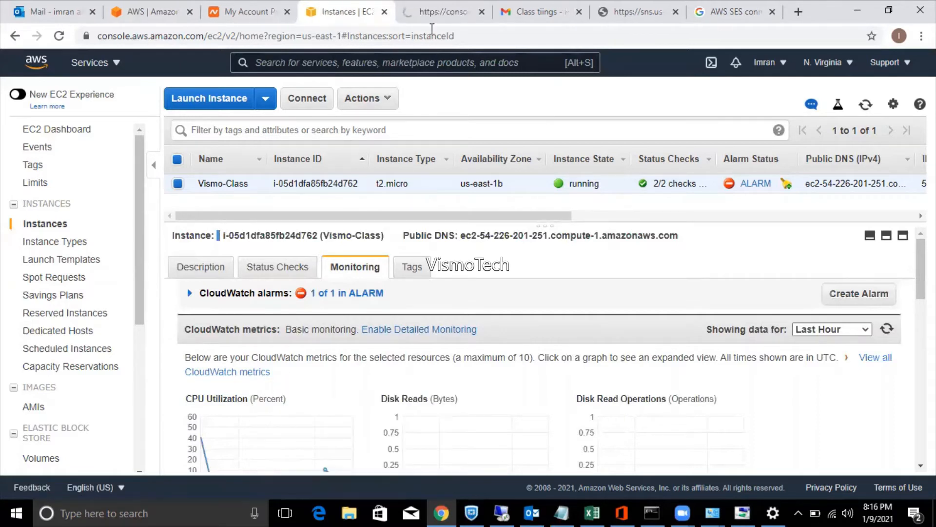
left_click(437, 16)
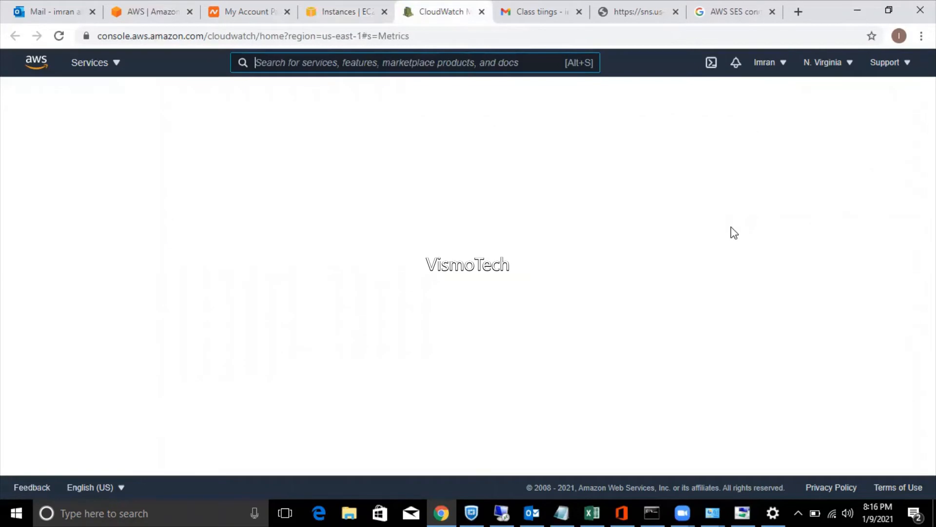
left_click(338, 15)
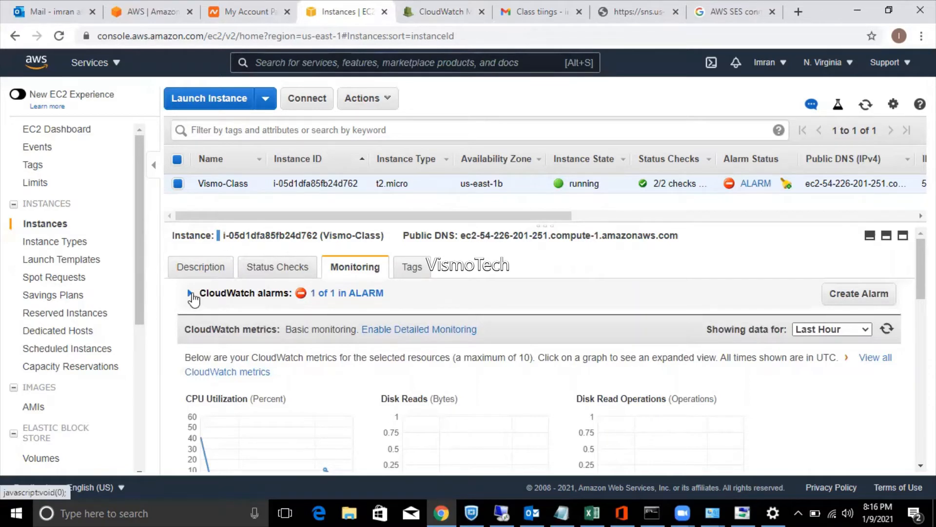
Open the instance's CPU alarm in a new tab, leaving the CloudWatch Metrics page showing.
left_click(191, 294)
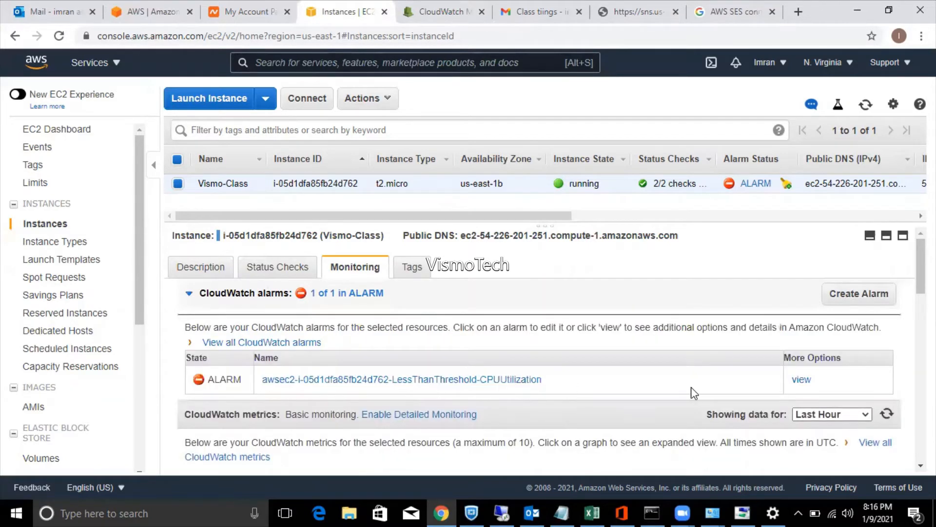
right_click(802, 381)
left_click(780, 272)
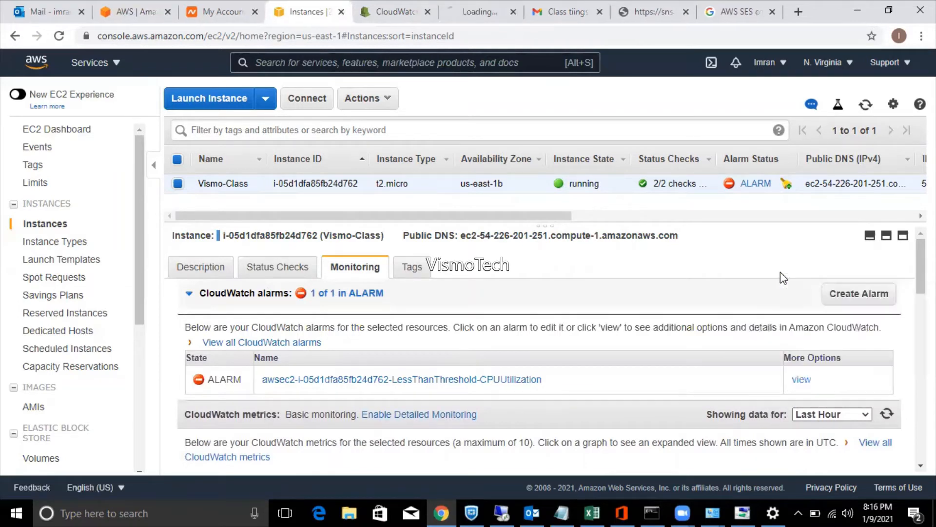
left_click(465, 17)
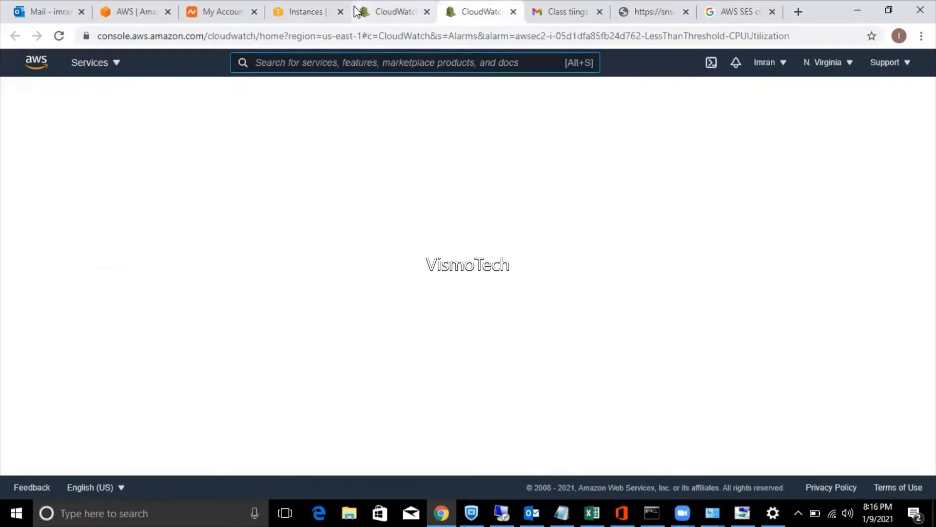
left_click(376, 10)
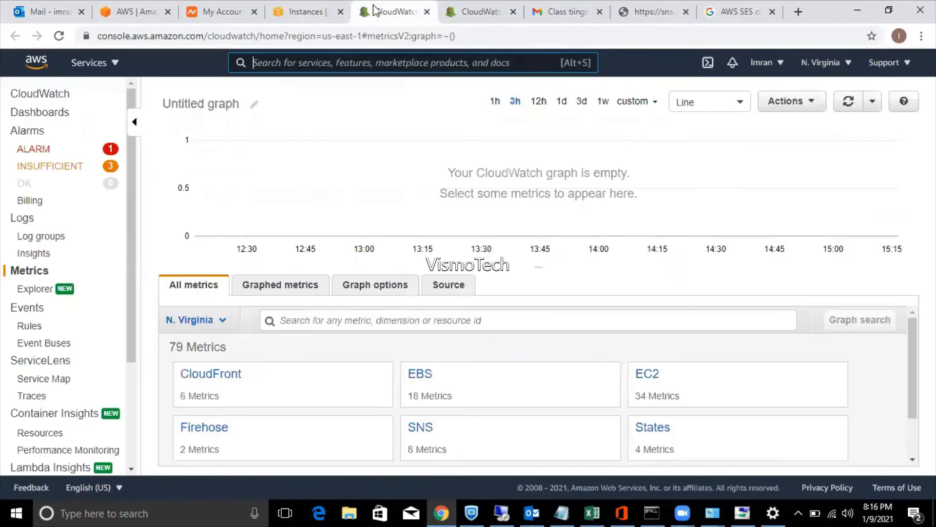
Delete the in-alarm LessThanThreshold-CPUUtilization alarm, then filter CloudWatch to the 3 INSUFFICIENT alarms.
left_click(33, 149)
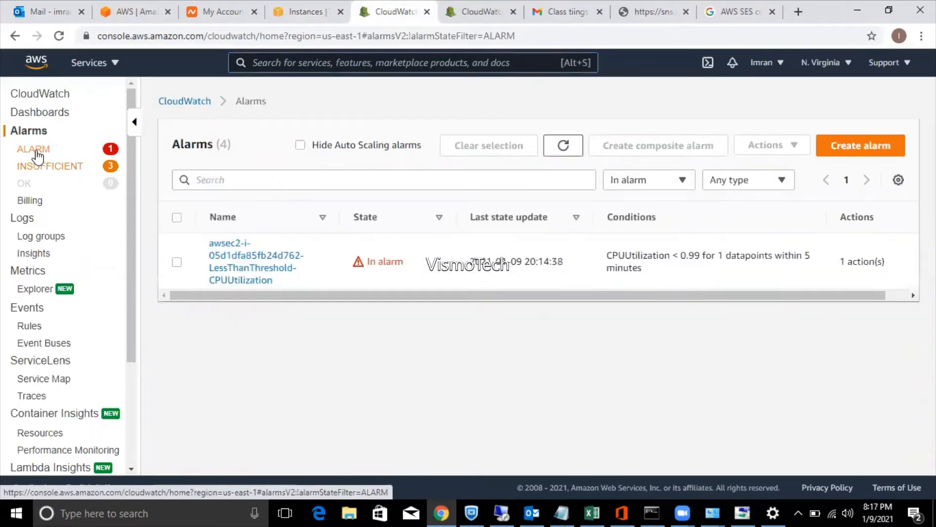
left_click(177, 218)
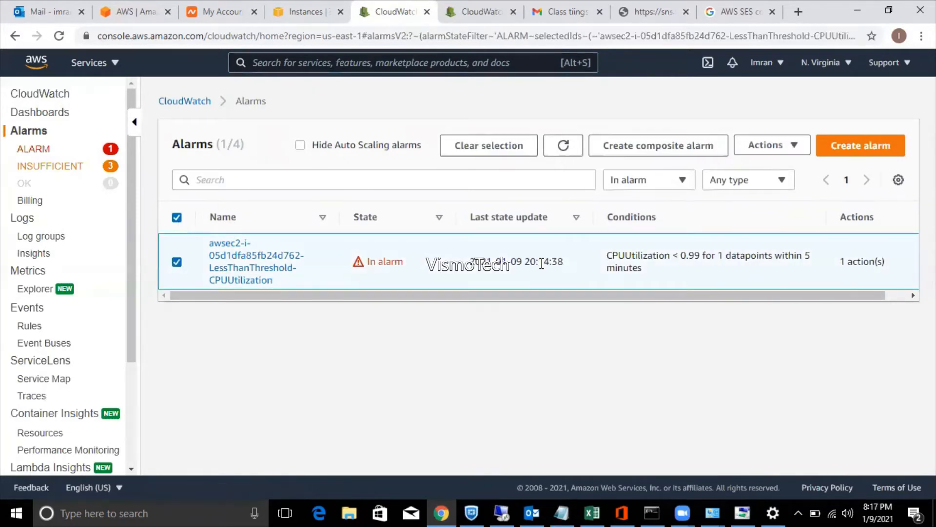
left_click(759, 145)
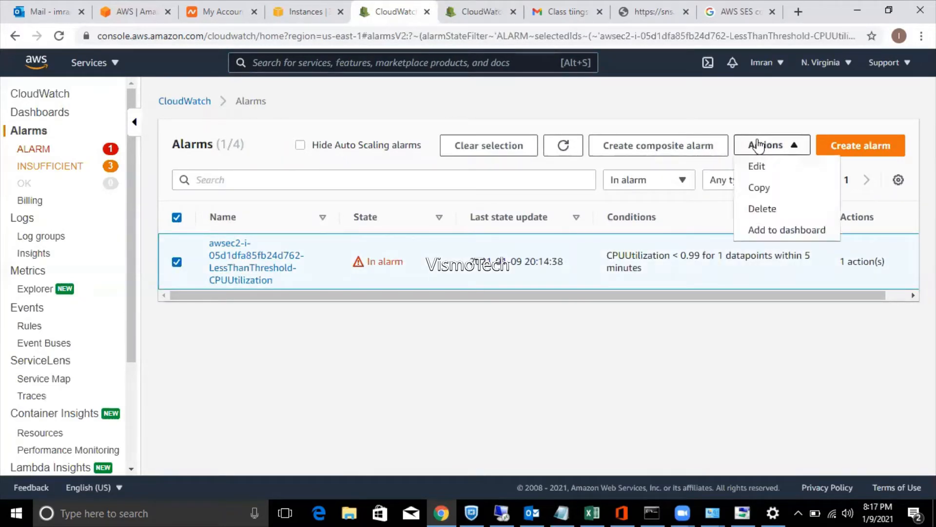
left_click(755, 211)
left_click(704, 335)
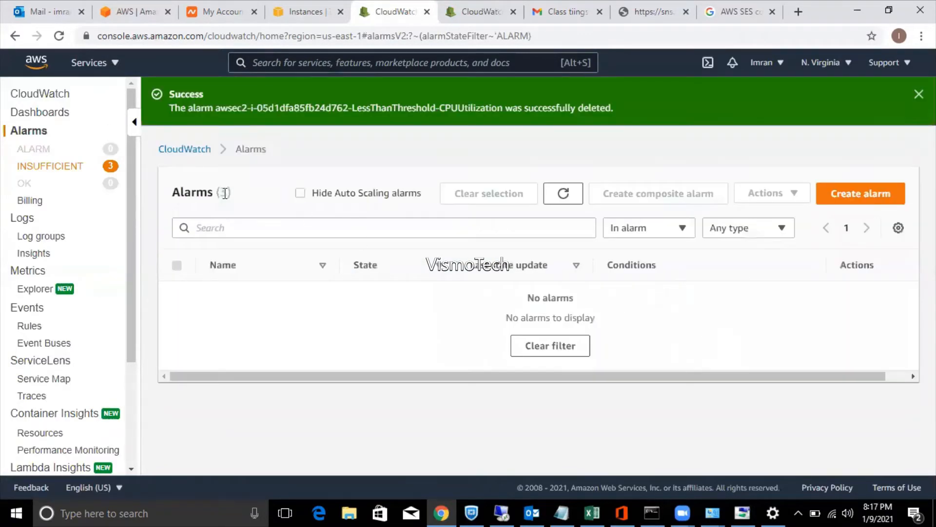
left_click(70, 164)
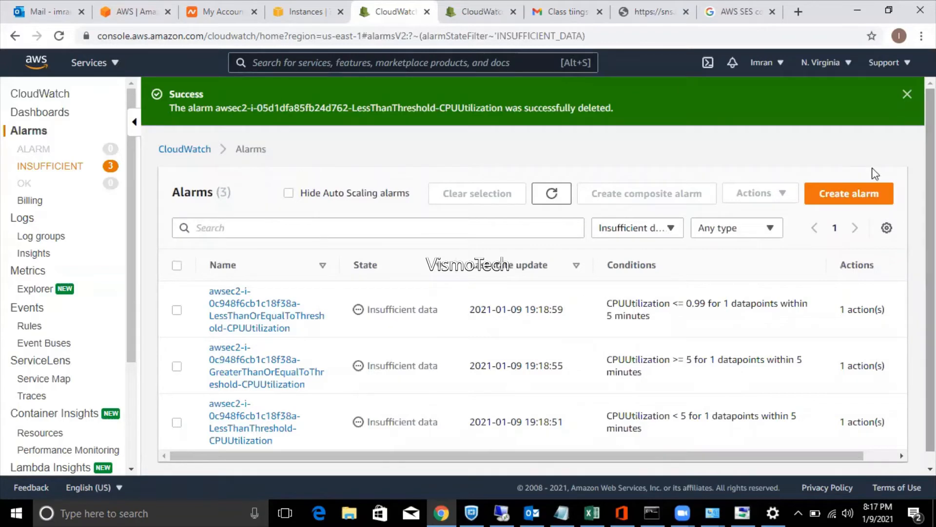
Refresh the EC2 Instances list to confirm Vismo-Class is stopped and bring up its context menu.
left_click(454, 11)
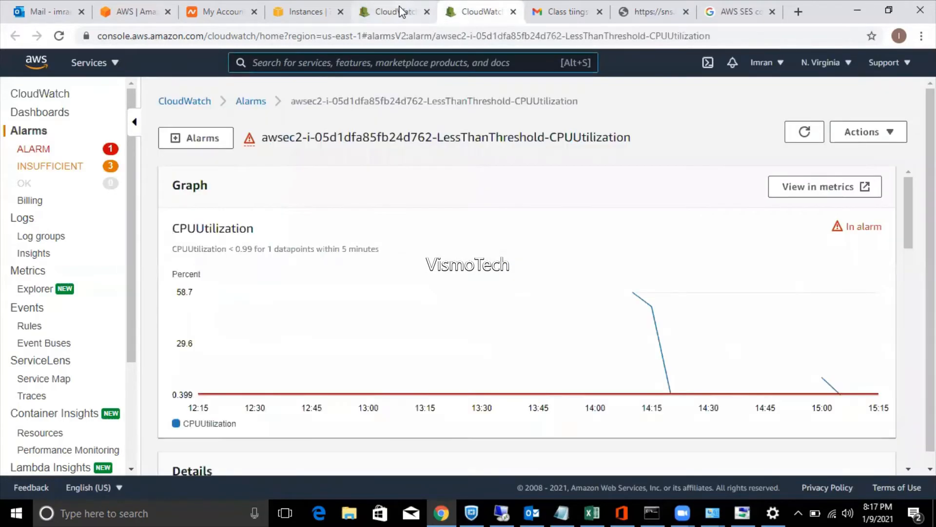
left_click(400, 11)
left_click(294, 4)
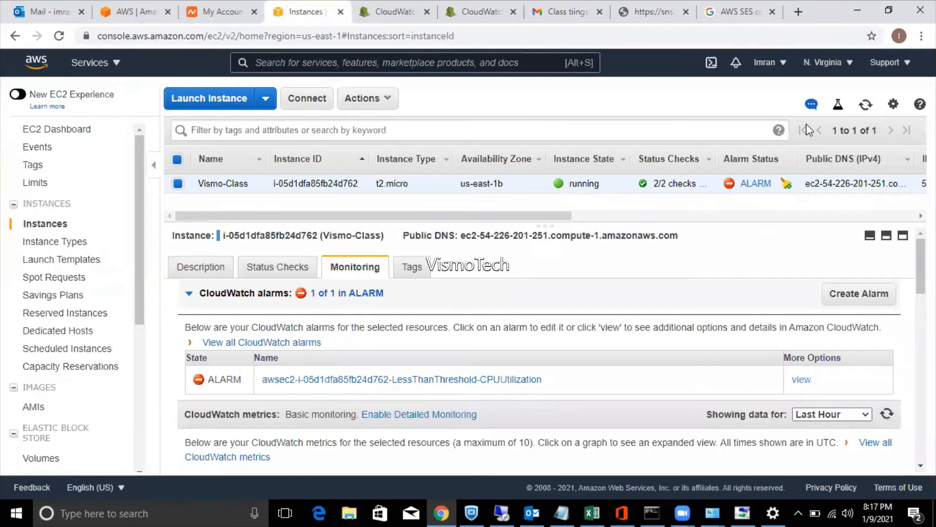
left_click(865, 105)
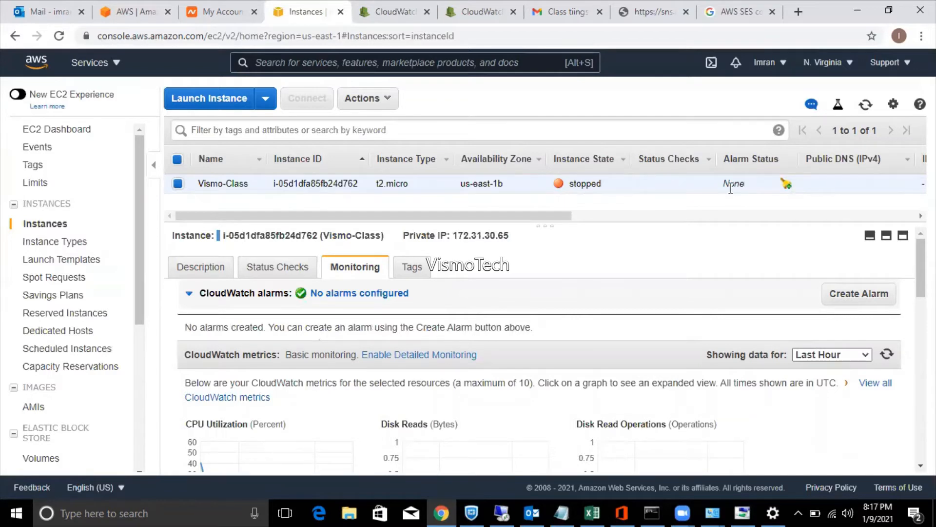
right_click(226, 180)
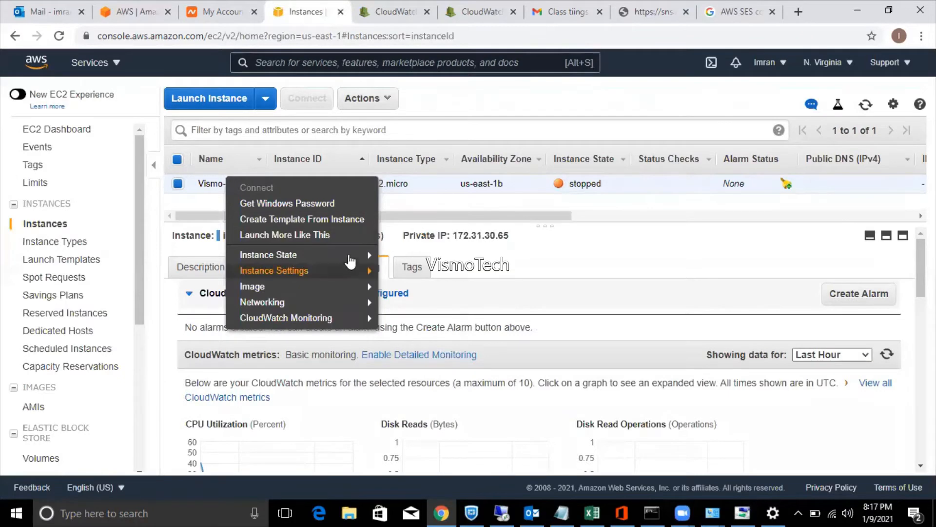
Start Vismo-Class with Instance State > Start, confirm, and refresh until it shows pending.
left_click(395, 255)
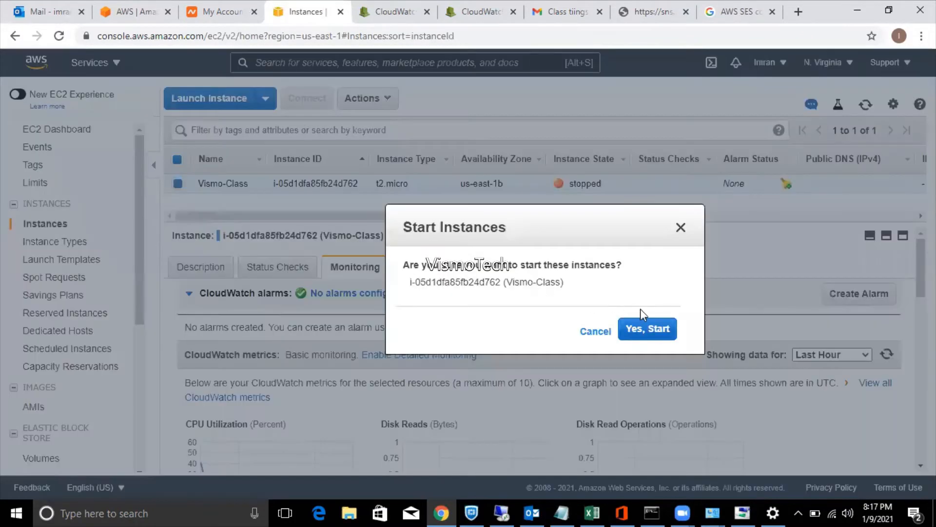
left_click(662, 336)
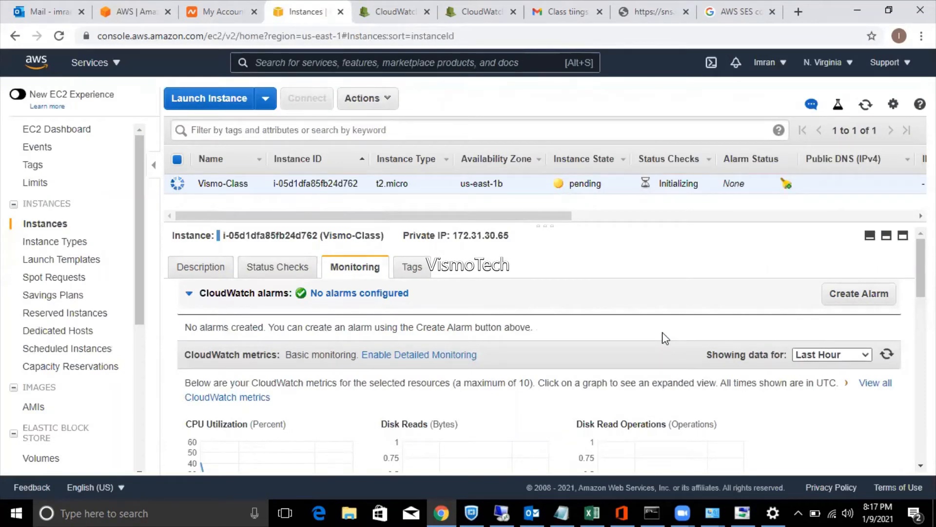
left_click(863, 106)
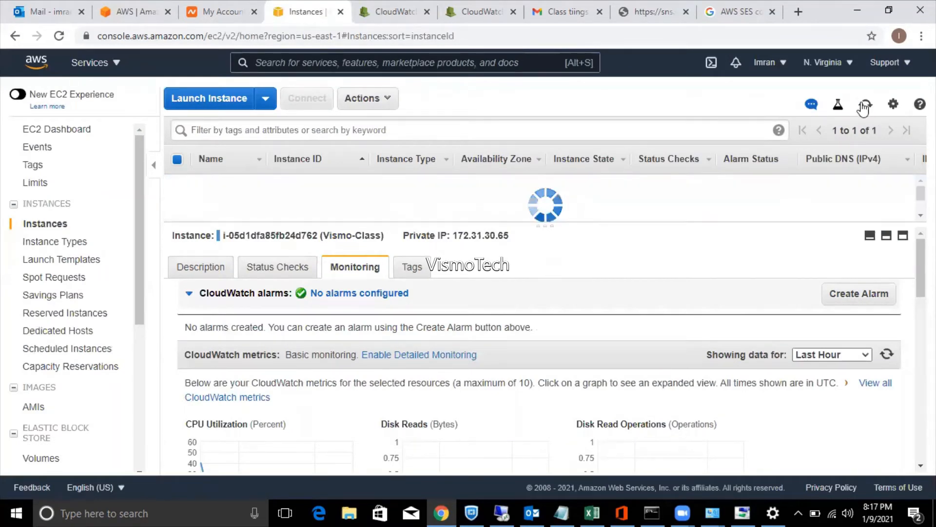
left_click(863, 106)
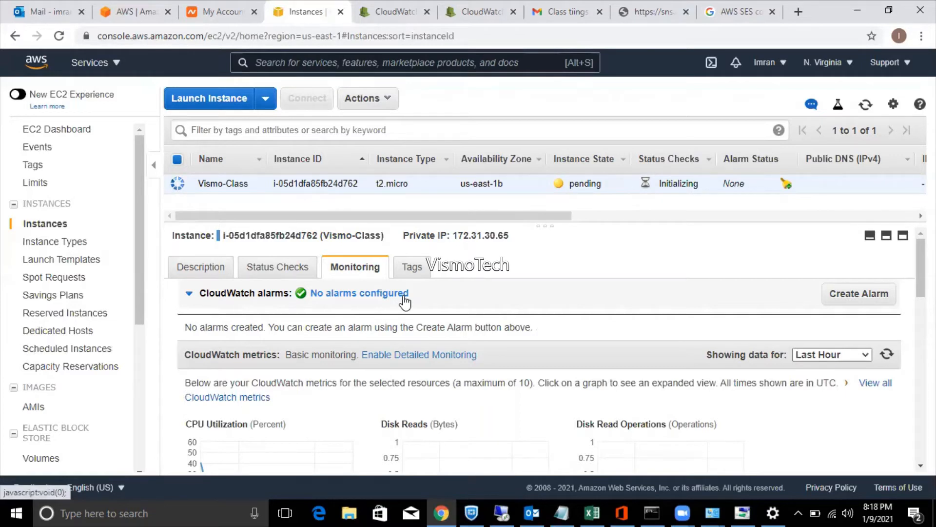
View Vismo-Class's Status Checks and refresh until it is running with a public DNS.
left_click(280, 269)
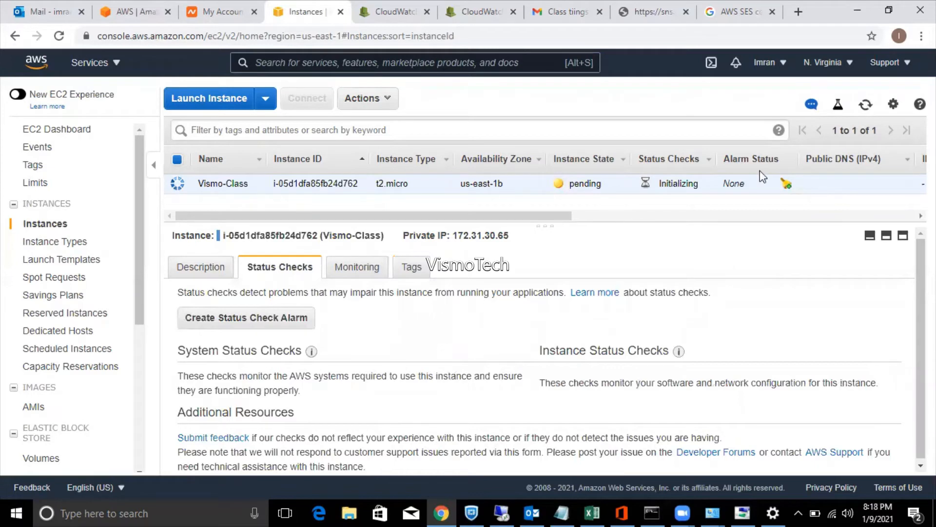
left_click(865, 108)
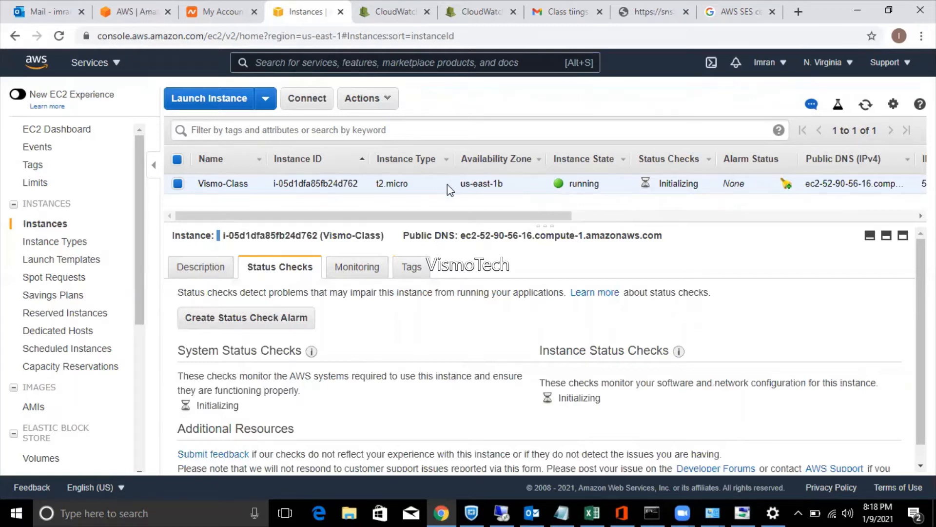
left_click(864, 110)
Close the Create Alarm dialog unsaved, refresh the instance list, and open Vismo-Class's Actions menu.
left_click(787, 184)
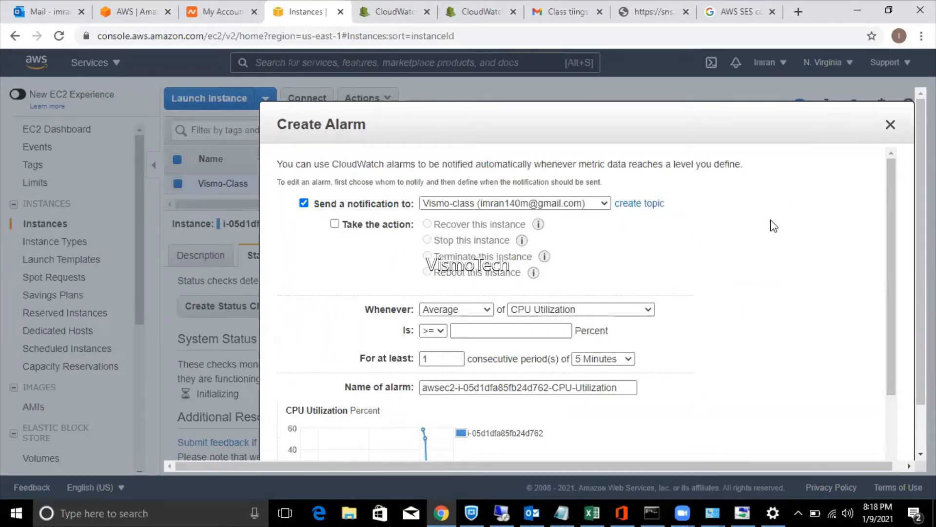
left_click(890, 126)
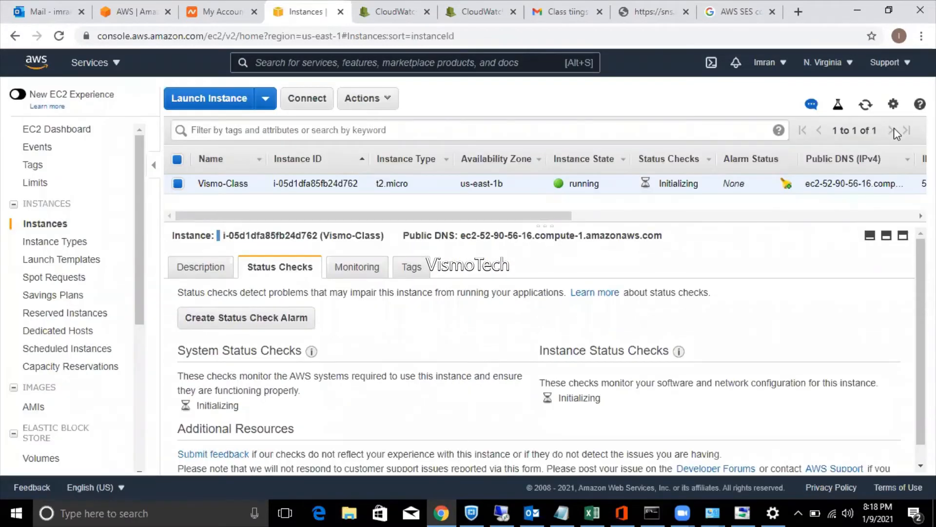
left_click(865, 107)
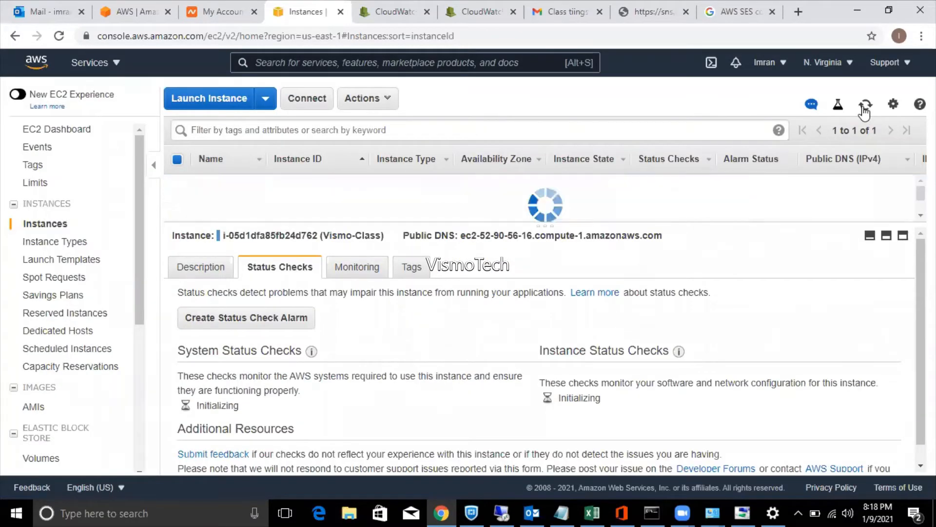
left_click(864, 109)
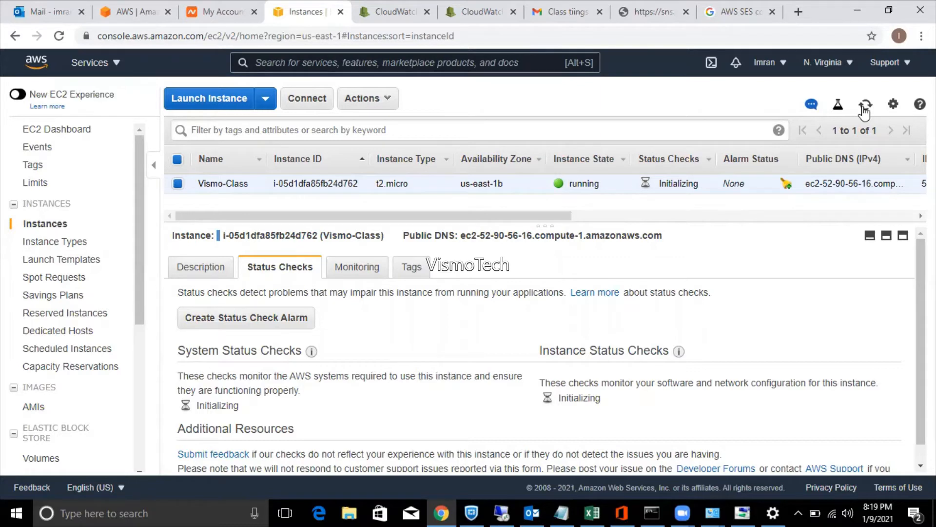
left_click(864, 109)
left_click(385, 108)
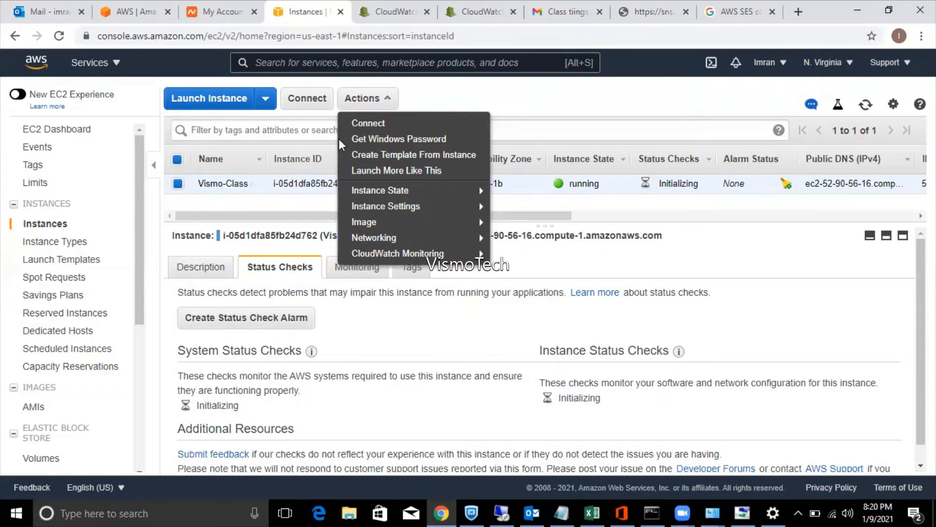
Load Downloads\Vismo-class.pem into Get Windows Password and decrypt the administrator password.
left_click(387, 140)
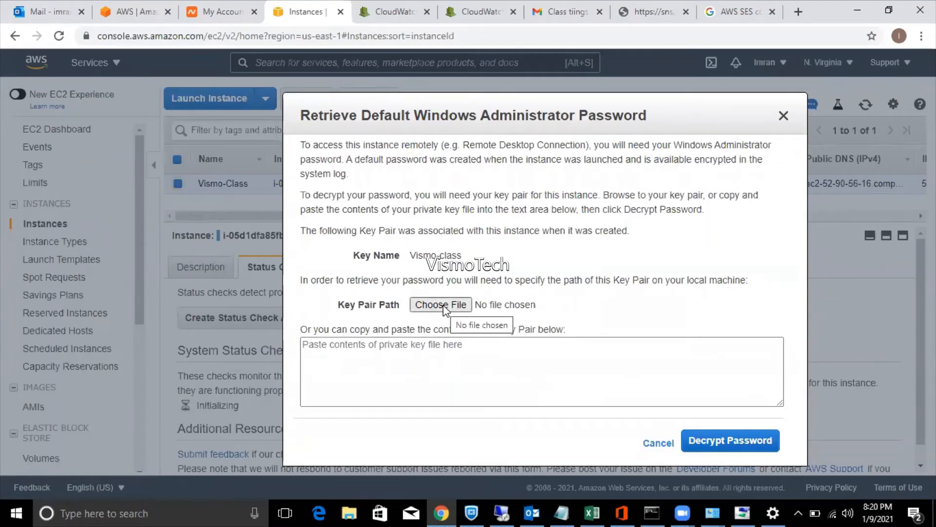
left_click(443, 306)
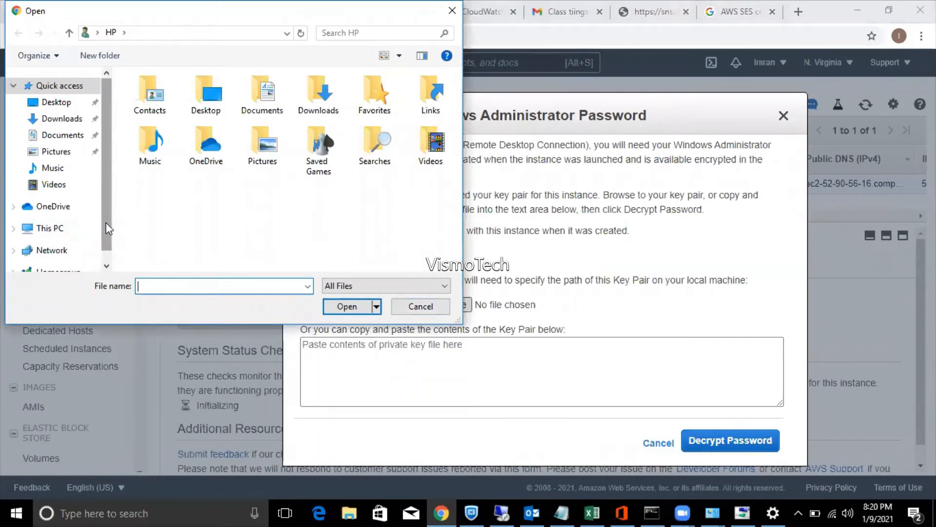
left_click(106, 266)
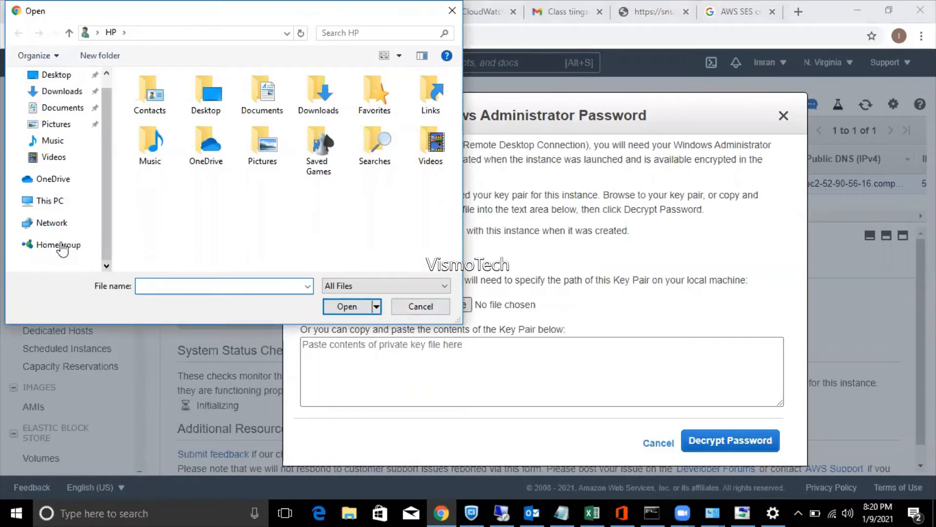
left_click(46, 205)
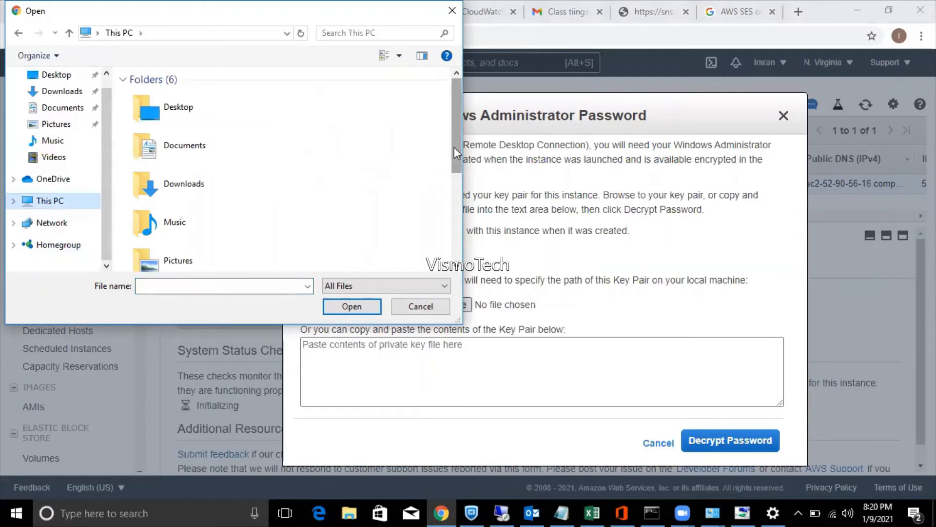
left_click_drag(455, 147, 464, 239)
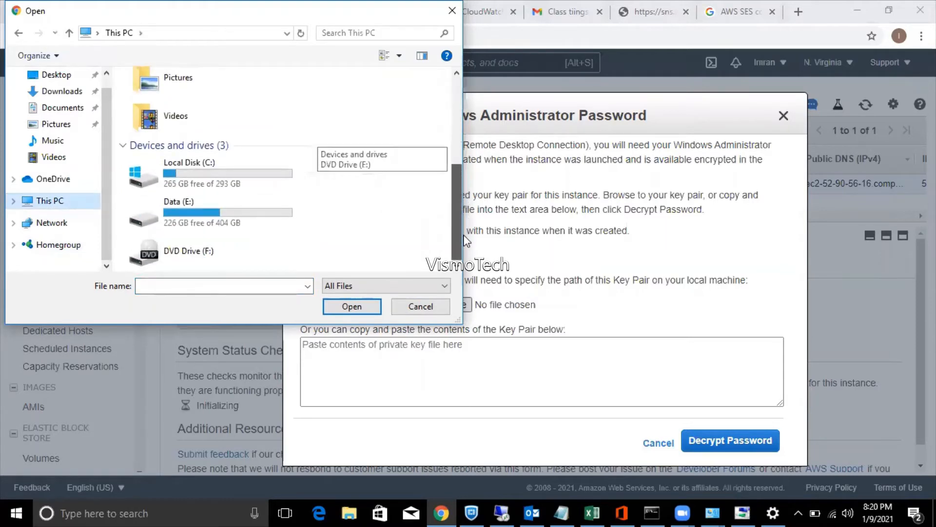
left_click(59, 95)
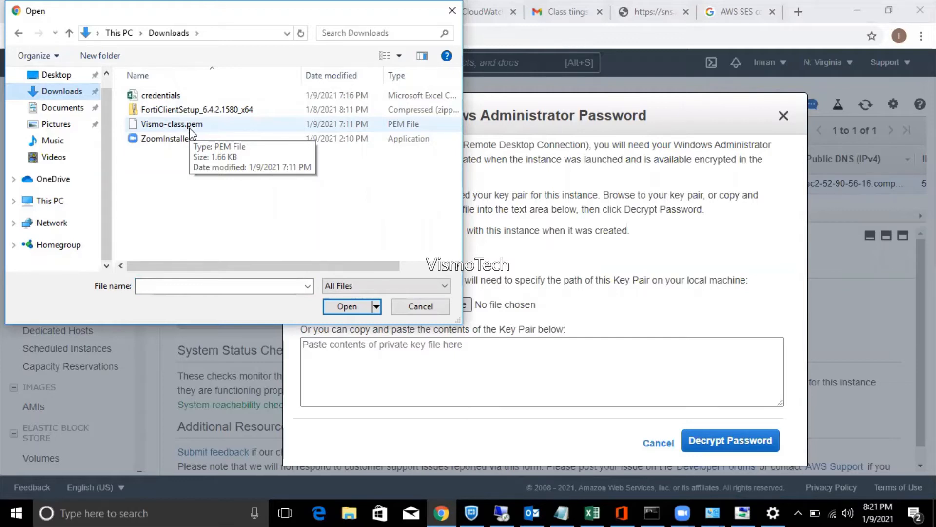
left_click(193, 128)
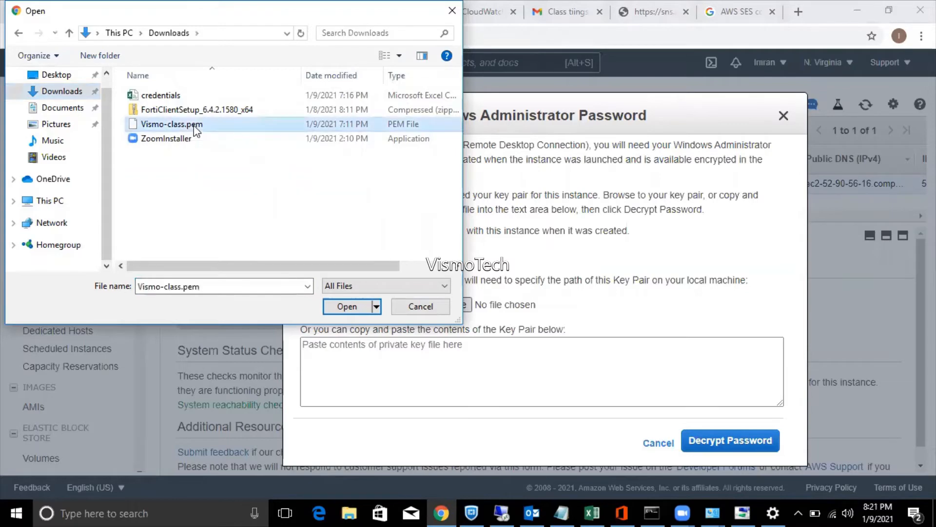
left_click(345, 306)
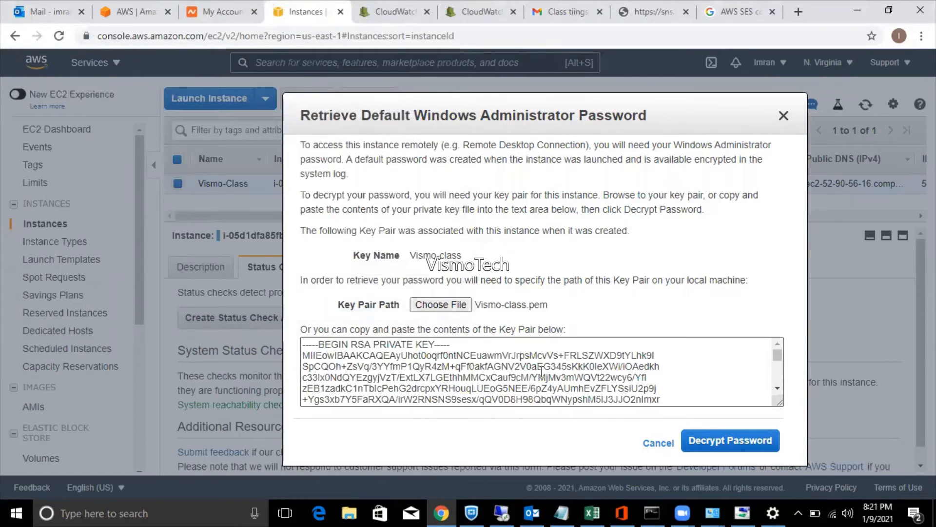
left_click(724, 441)
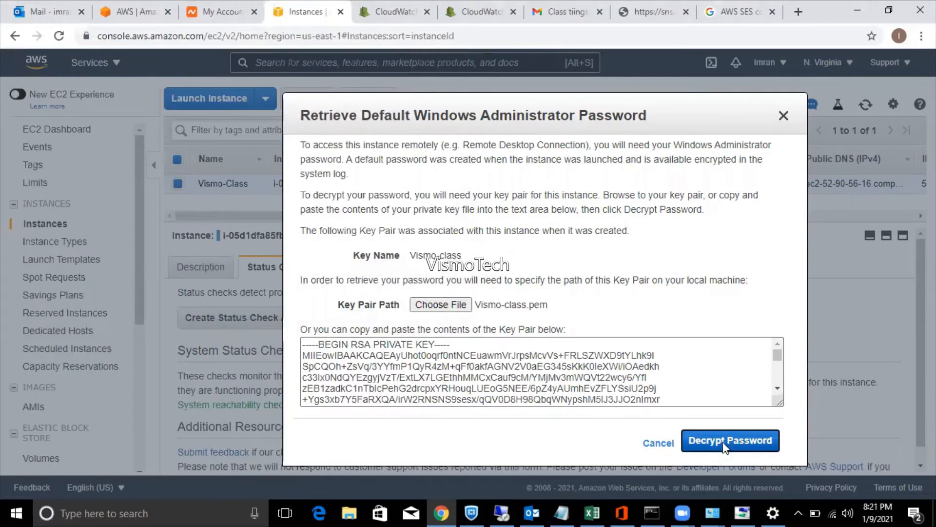
Copy the decrypted password and paste it on a new line below Administrator in the Notepad notes.
mouse_move(465, 389)
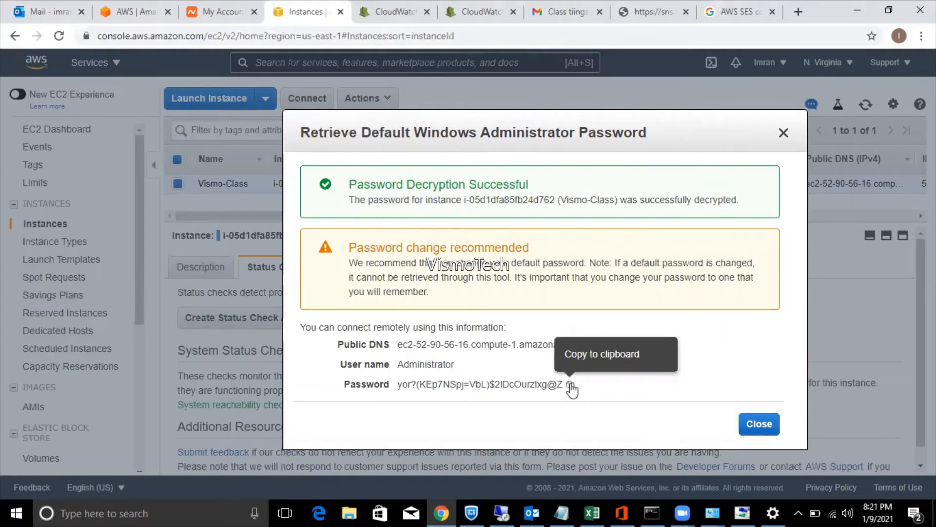
left_click(570, 385)
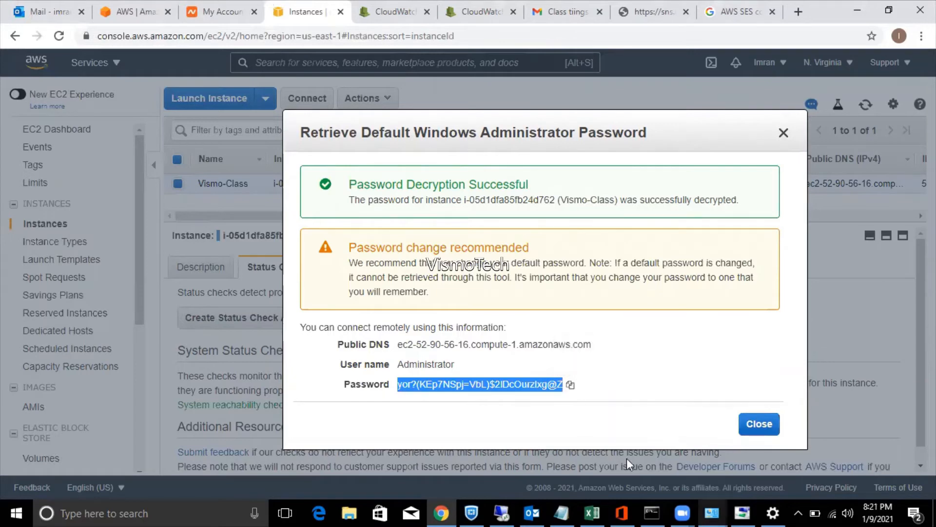
left_click(567, 511)
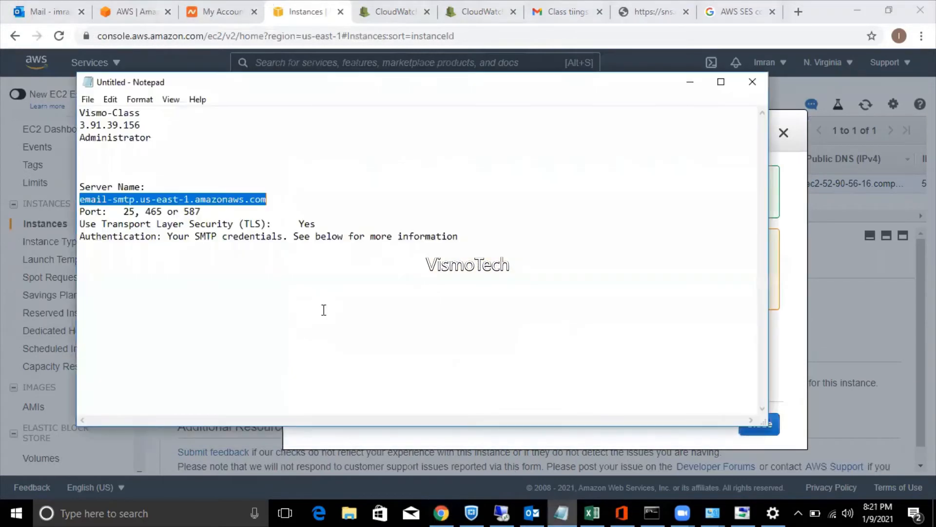
left_click(155, 141)
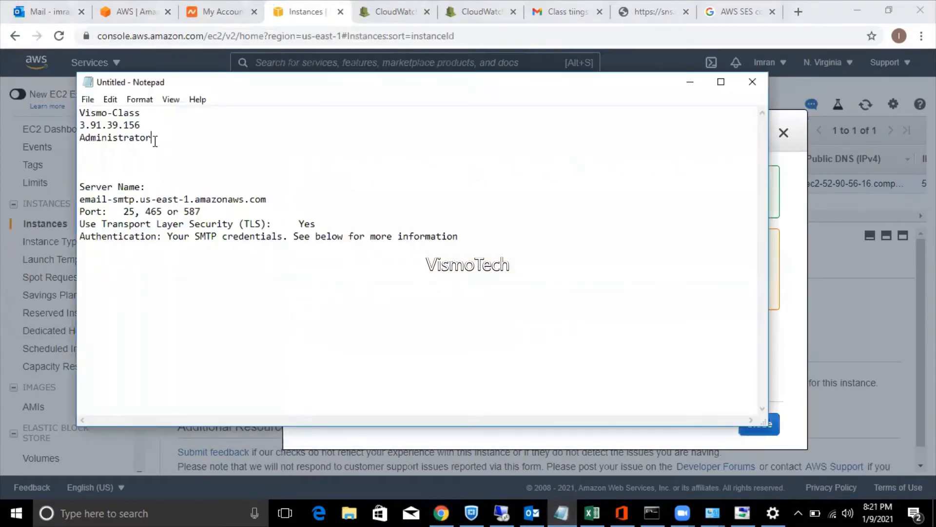
key("Return")
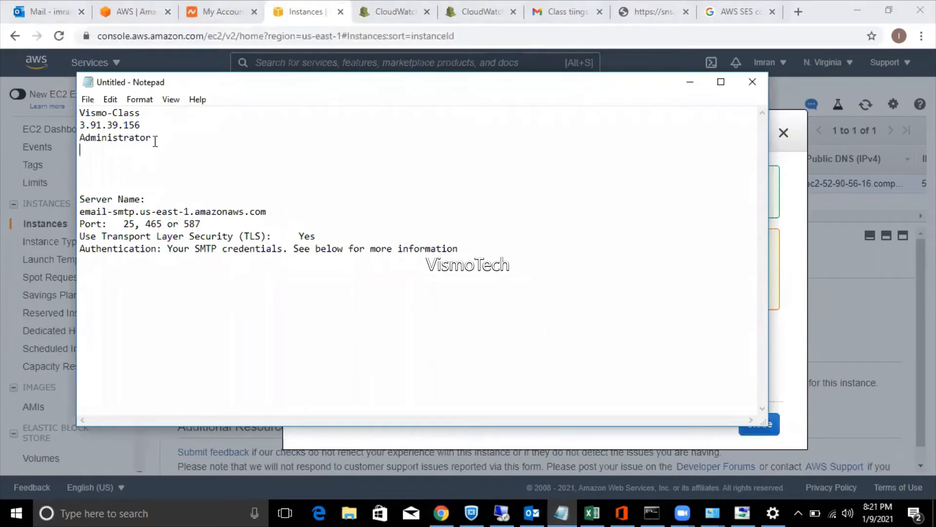
key("ctrl+v")
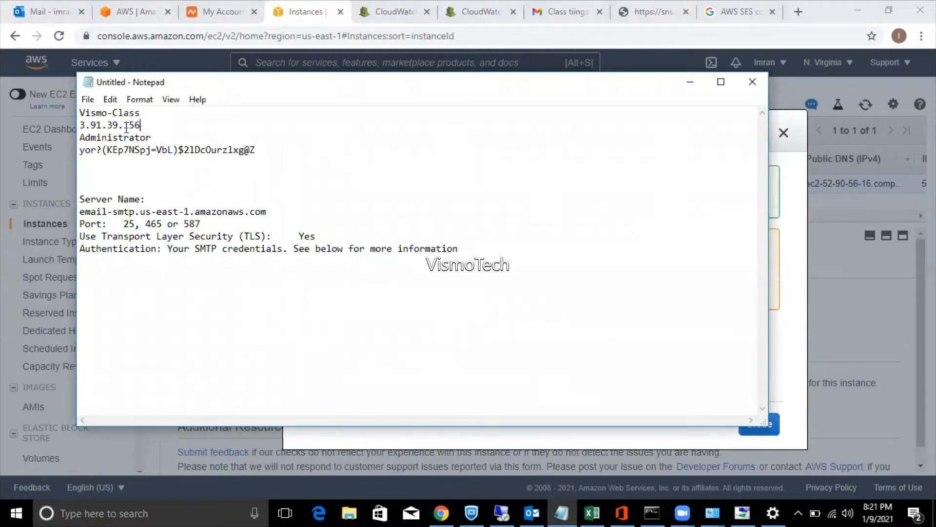
left_click(91, 128, "shift")
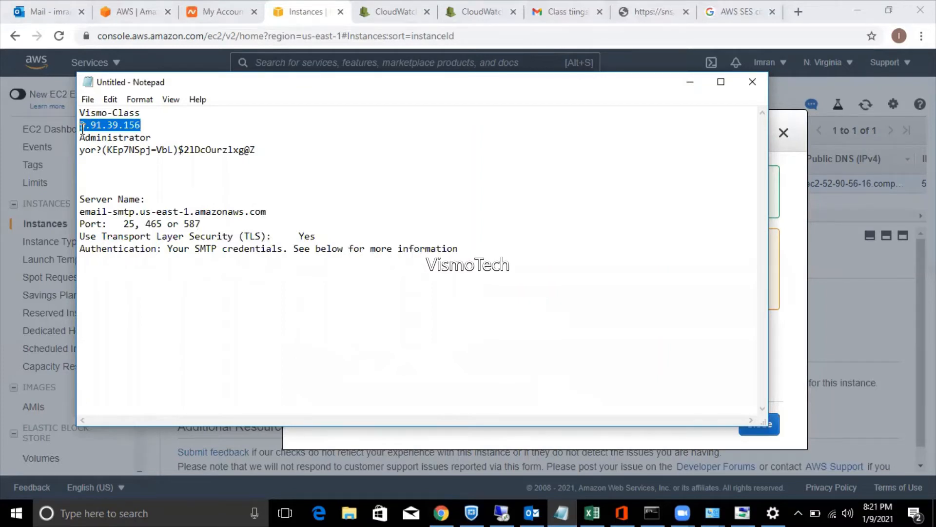
Run mstsc and connect Remote Desktop to 3.91.39.156.
key("super+r")
type("ms")
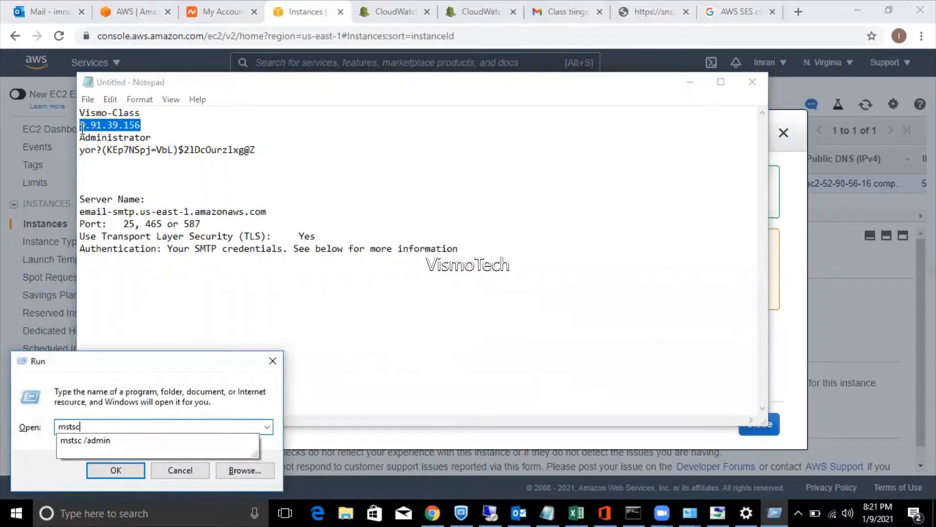
type("tsc")
key("Down")
key("Return")
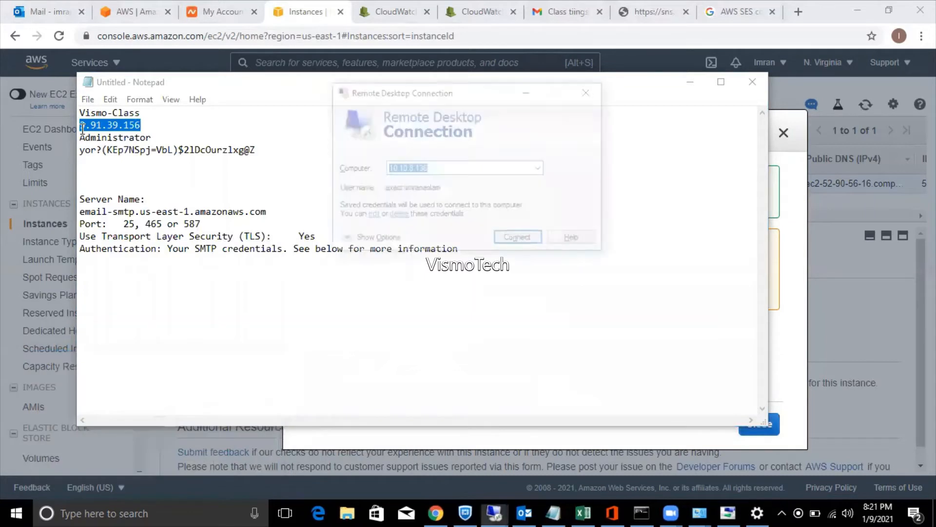
key("ctrl+v")
key("Return")
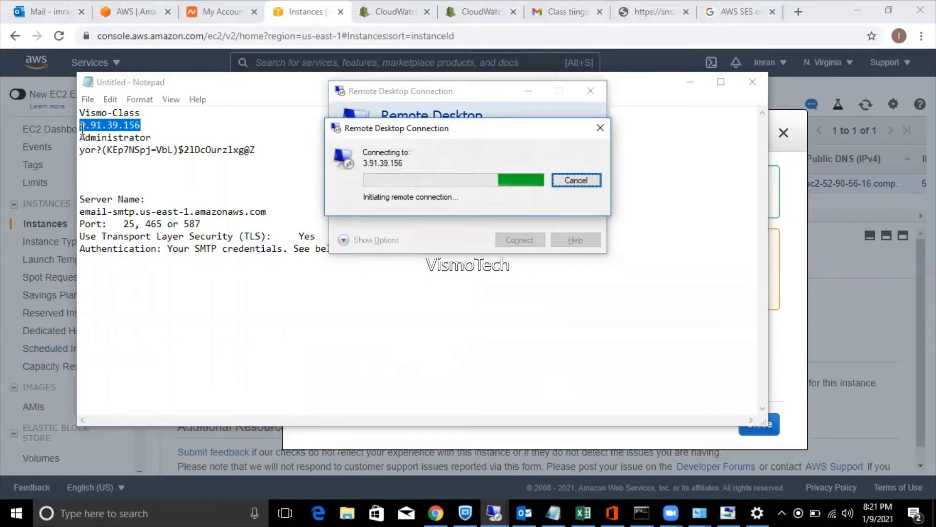
Select the password line in Notepad, dismiss the can't-connect error, and return to the EC2 console.
left_click(255, 151)
left_click_drag(256, 151, 82, 150)
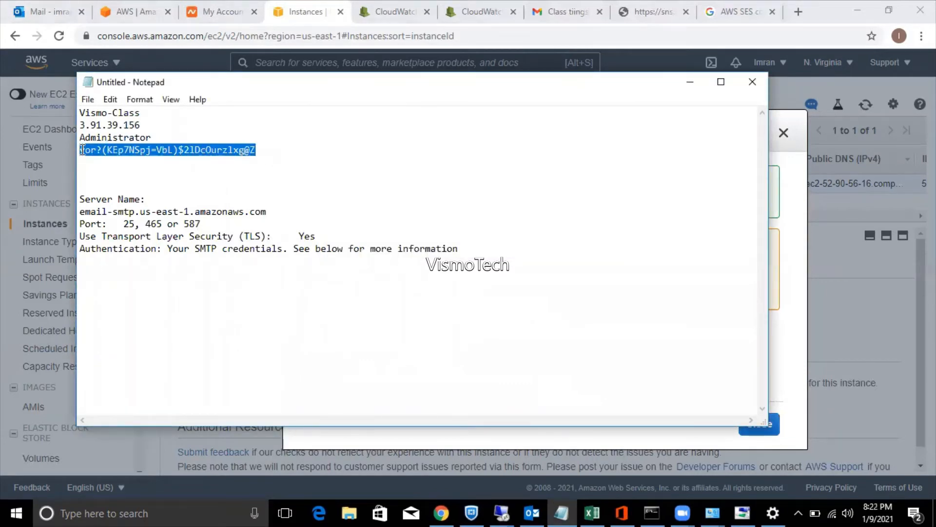
key("alt+Tab")
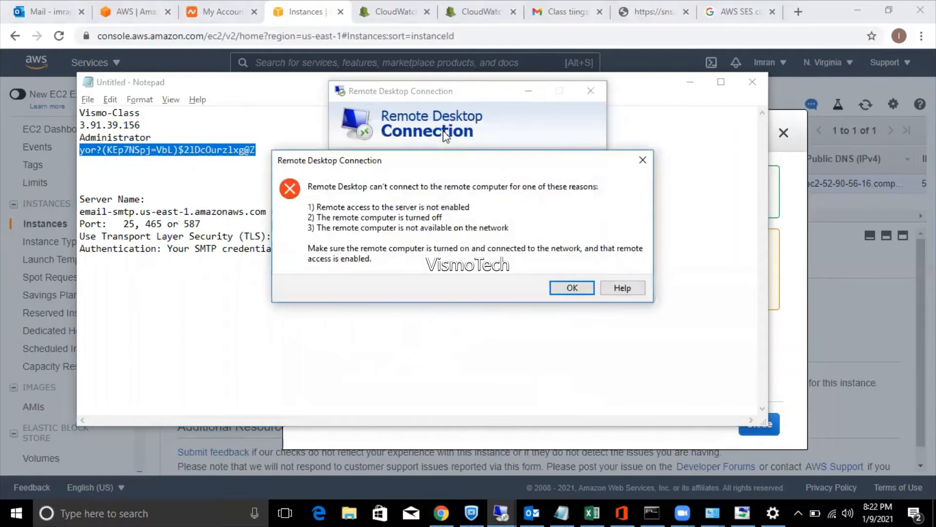
left_click(572, 288)
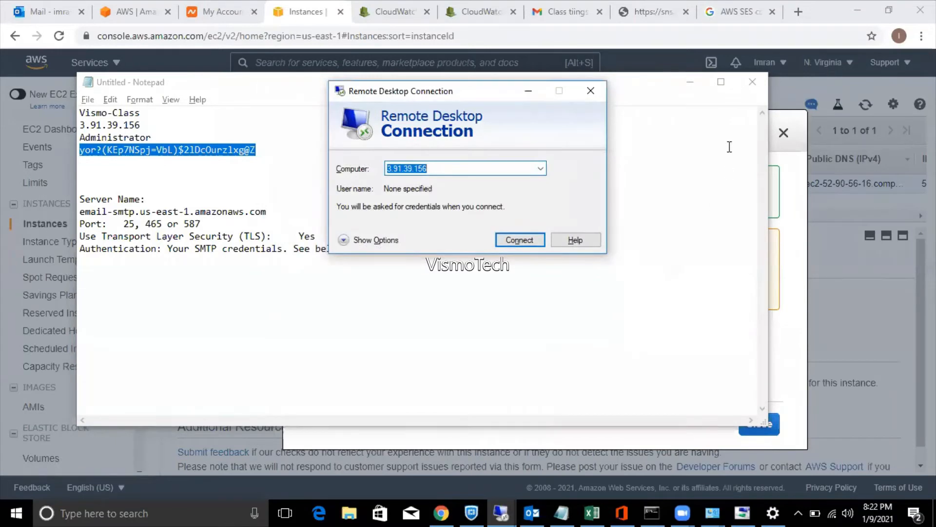
left_click(802, 191)
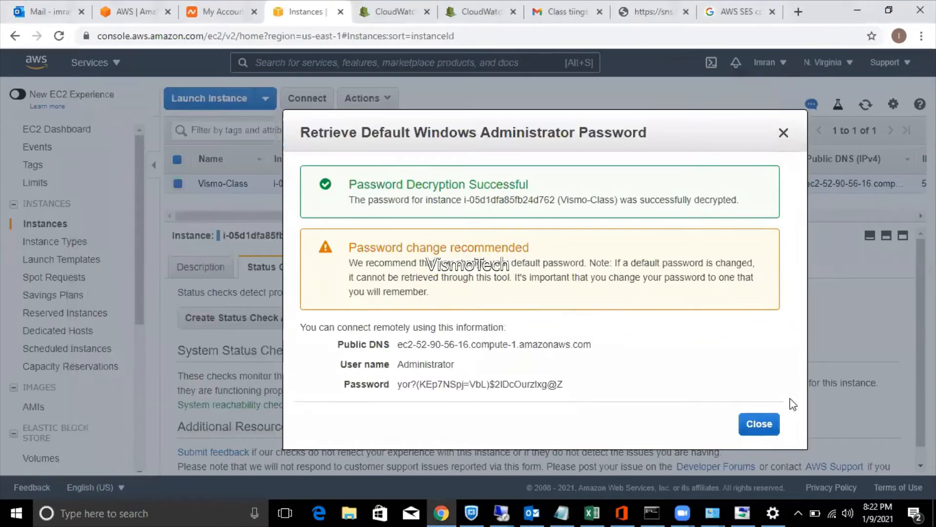
Close the password dialog and copy the public IPv4 52.90.56.16 from the Description tab.
left_click(759, 424)
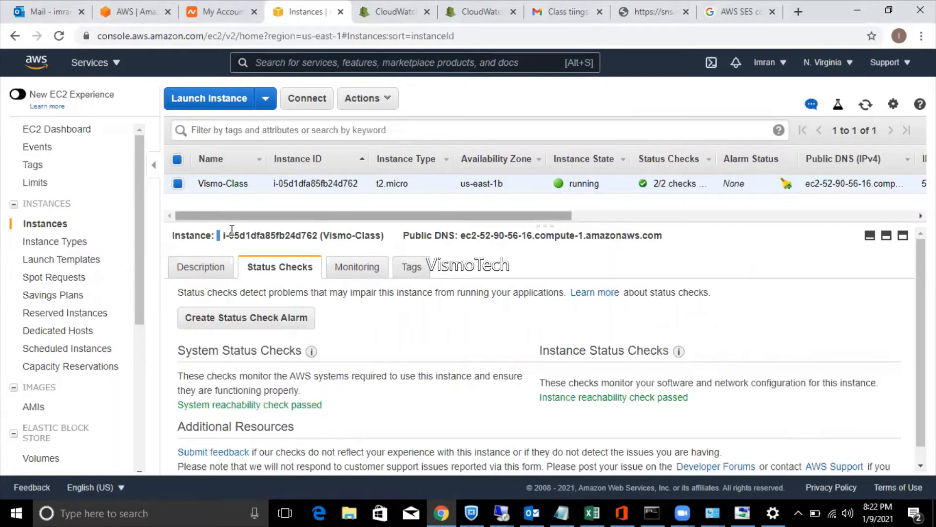
left_click(218, 268)
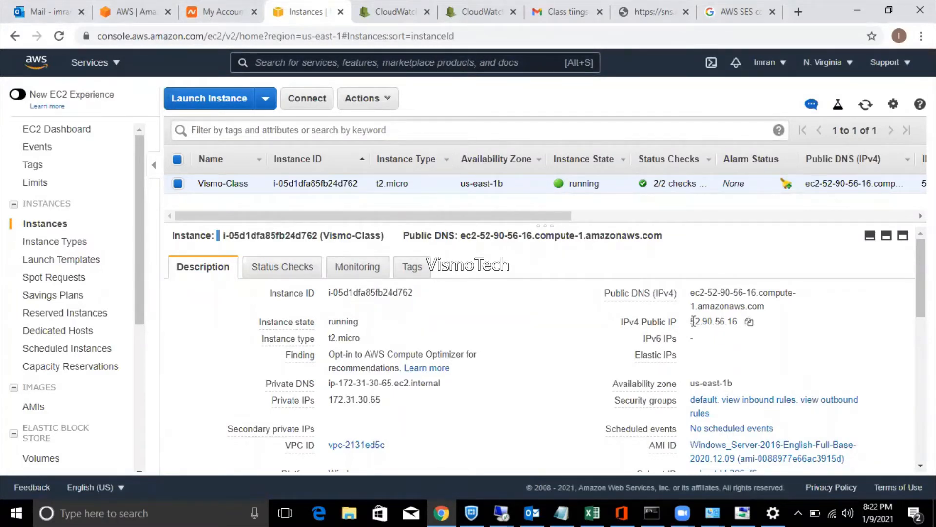
left_click(749, 321)
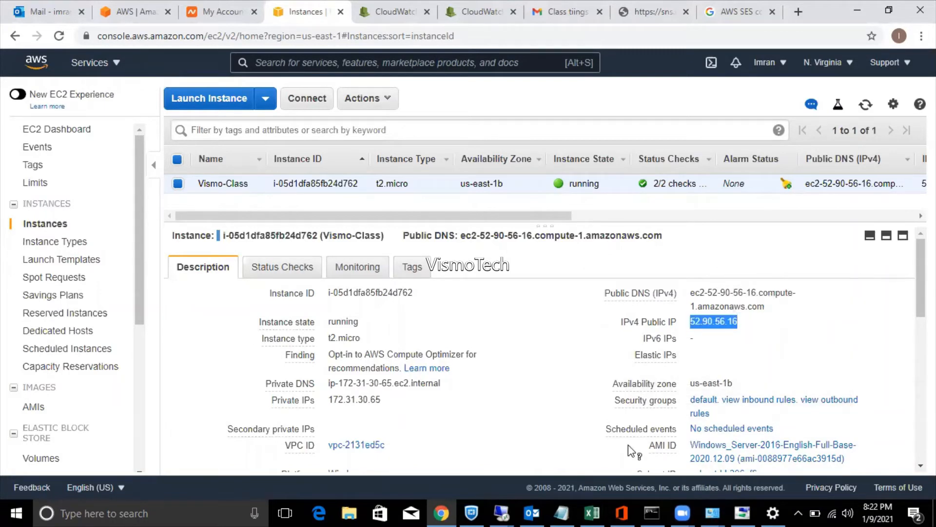
left_click(553, 509)
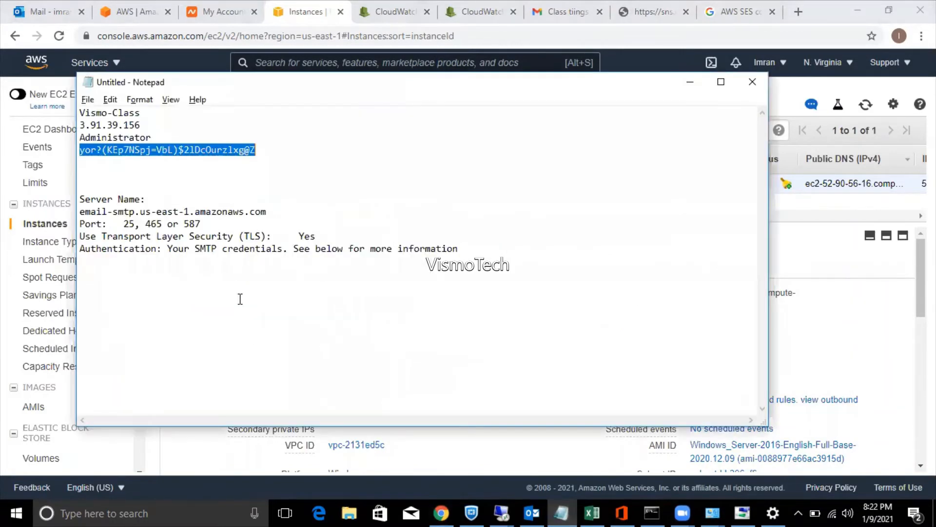
Replace the noted IP with 52.90.56.16 and connect Remote Desktop to it via mstsc.
double_click(80, 125)
key("ctrl+v")
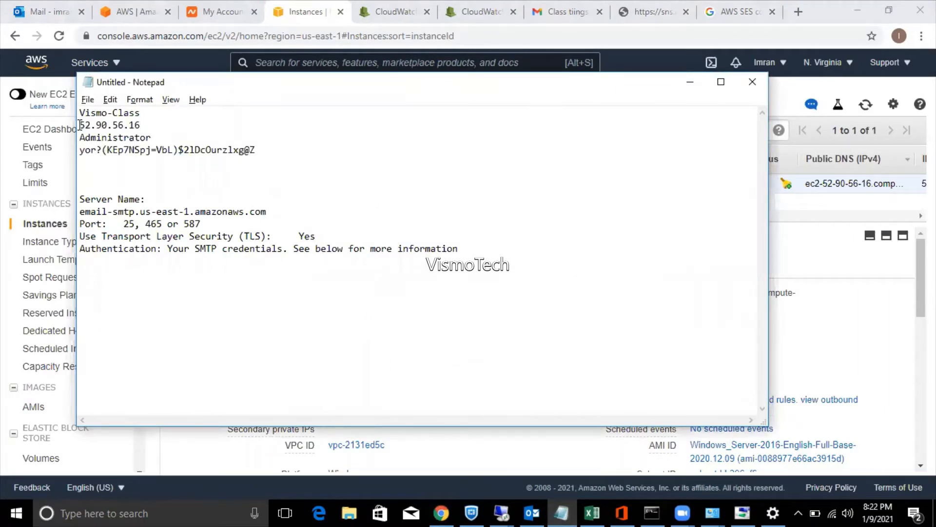
key("super+r")
key("Return")
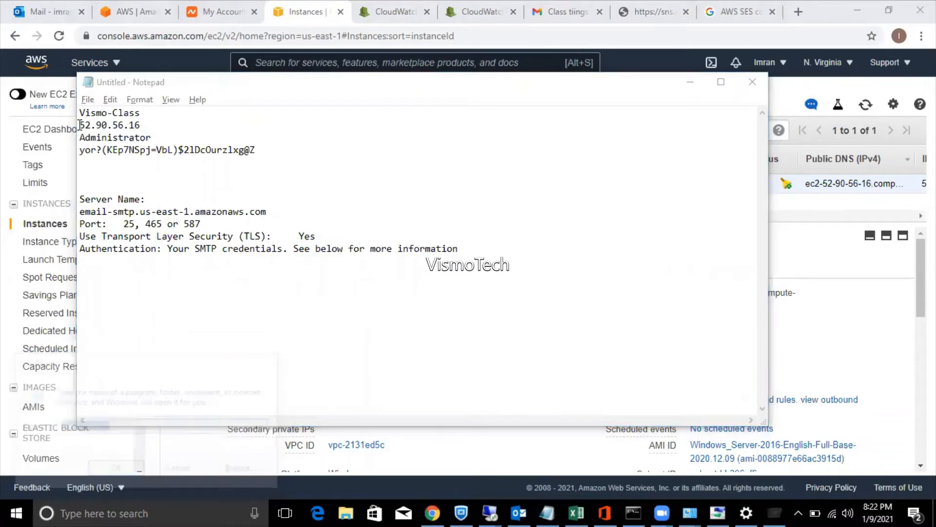
key("ctrl+v")
key("Return")
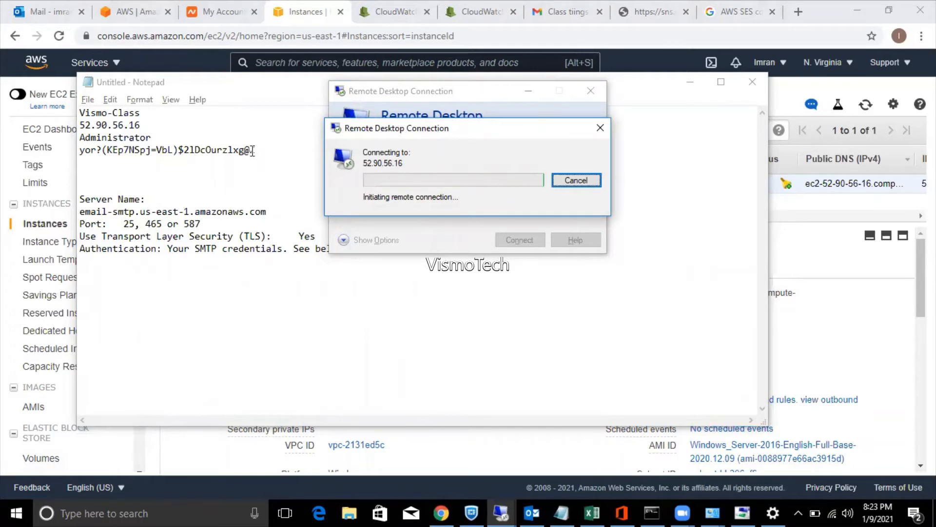
Select the password in Notepad, dismiss the can't-connect error, and hide Notepad.
left_click(257, 150)
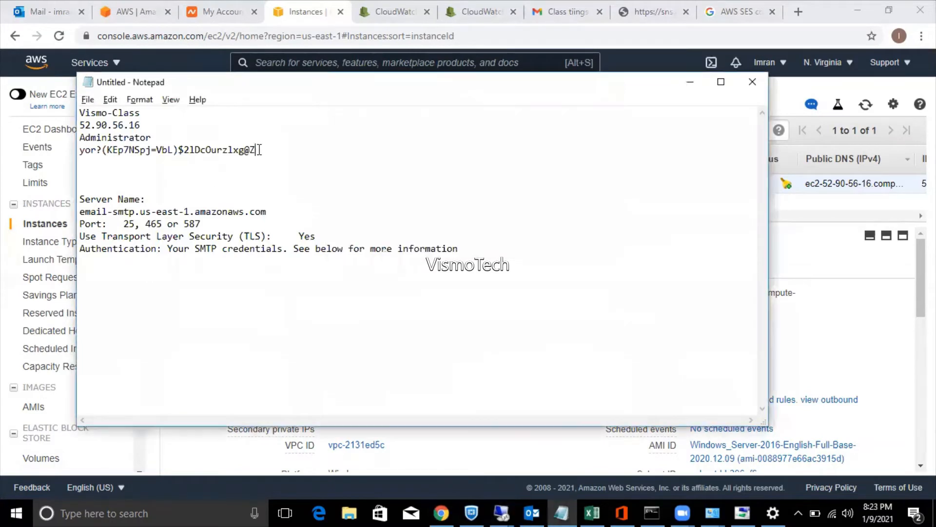
left_click_drag(257, 150, 90, 154)
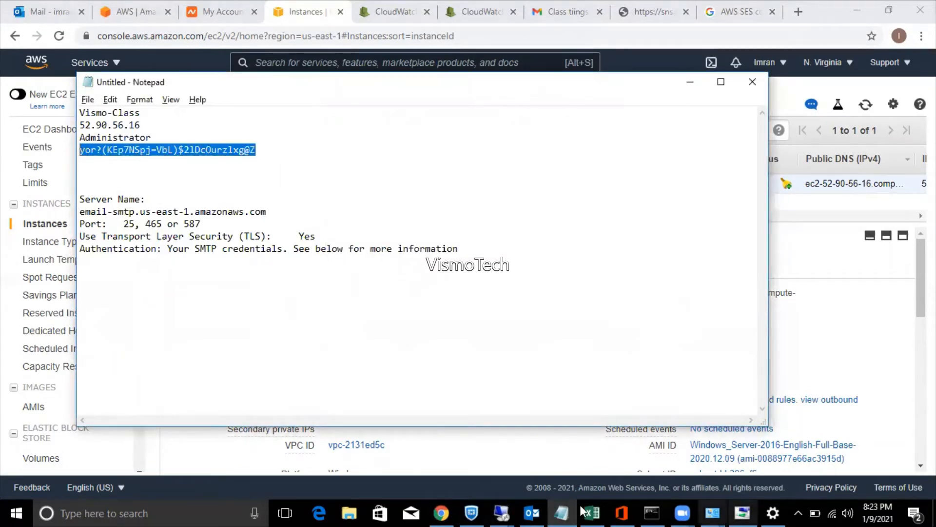
left_click(510, 511)
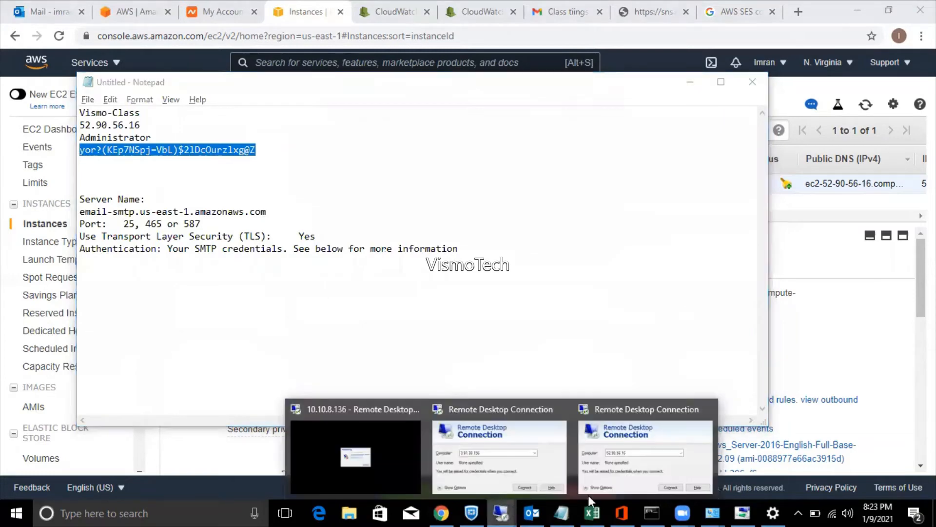
left_click(634, 483)
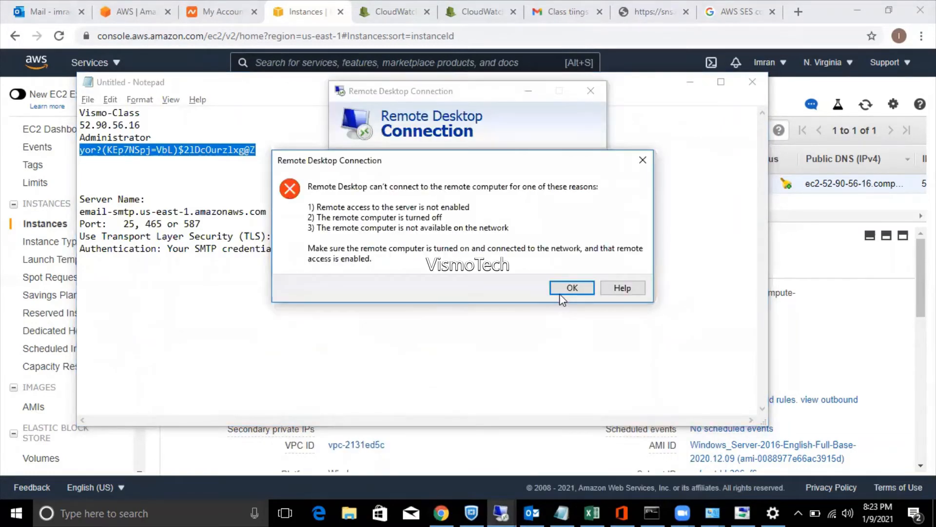
left_click(560, 292)
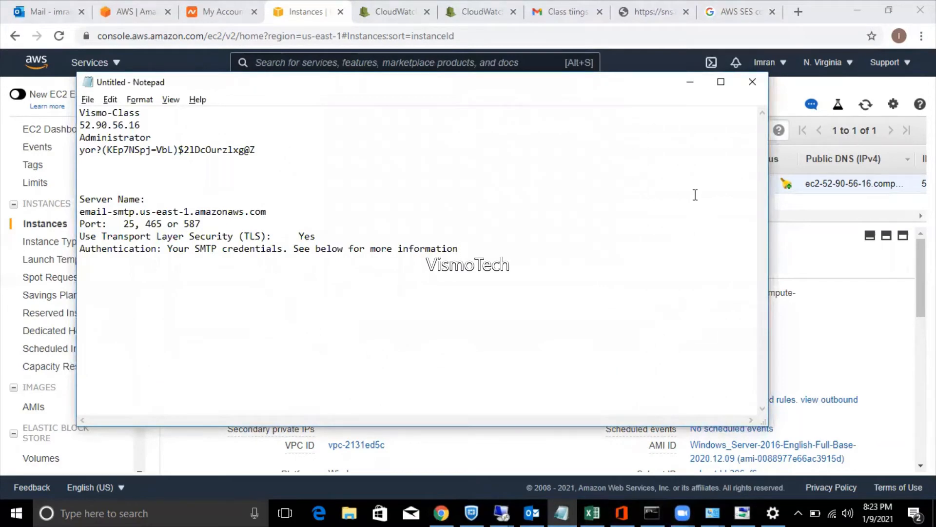
left_click(685, 78)
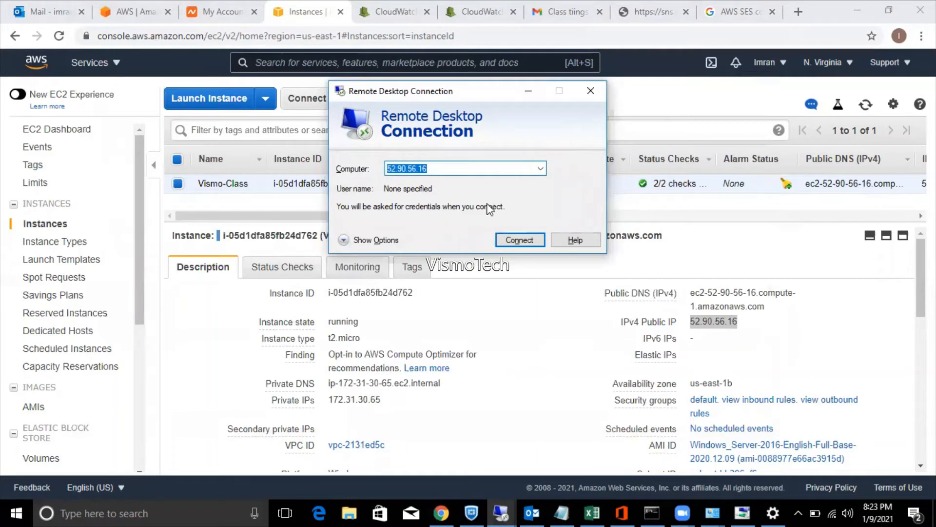
Open the Windows instance's 'default' security group in a new tab and glance at its inbound rules.
left_click(653, 282)
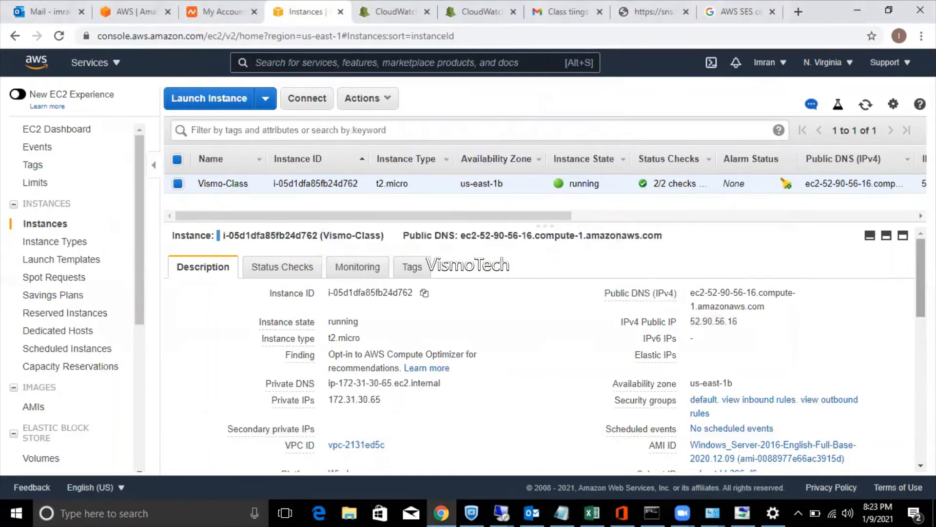
scroll(544, 349, "down", 2)
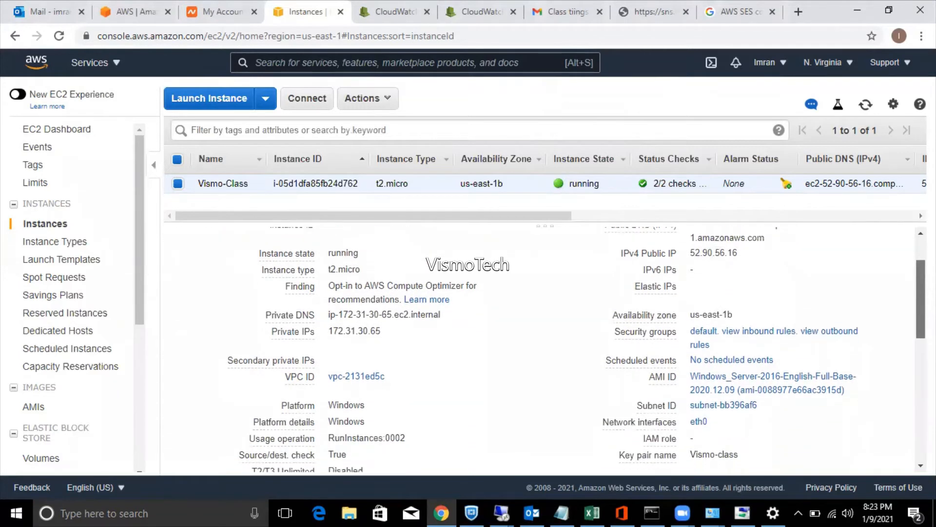
scroll(545, 349, "down", 2)
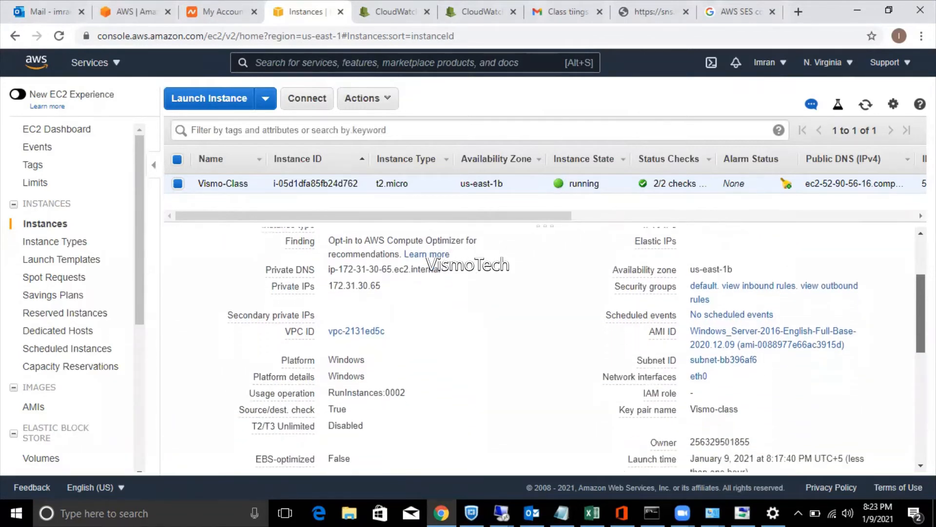
scroll(544, 349, "down", 3)
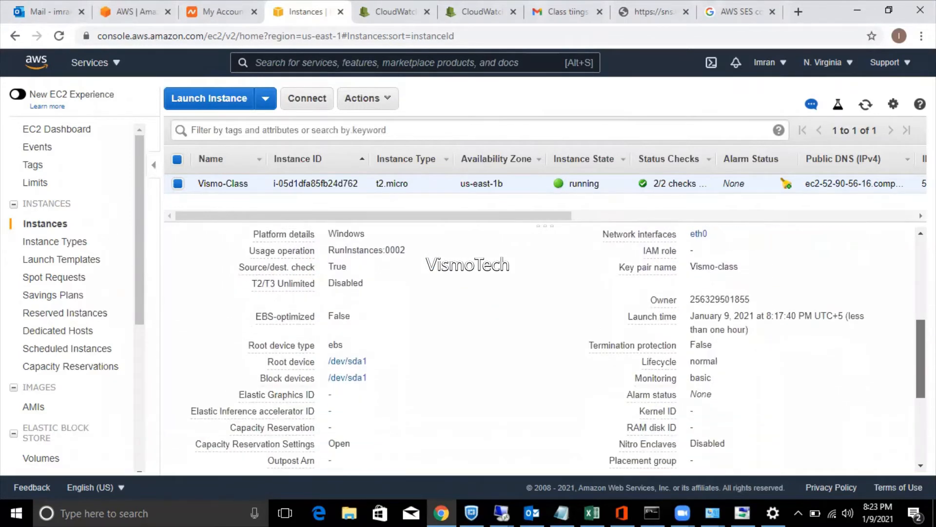
scroll(545, 349, "down", 3)
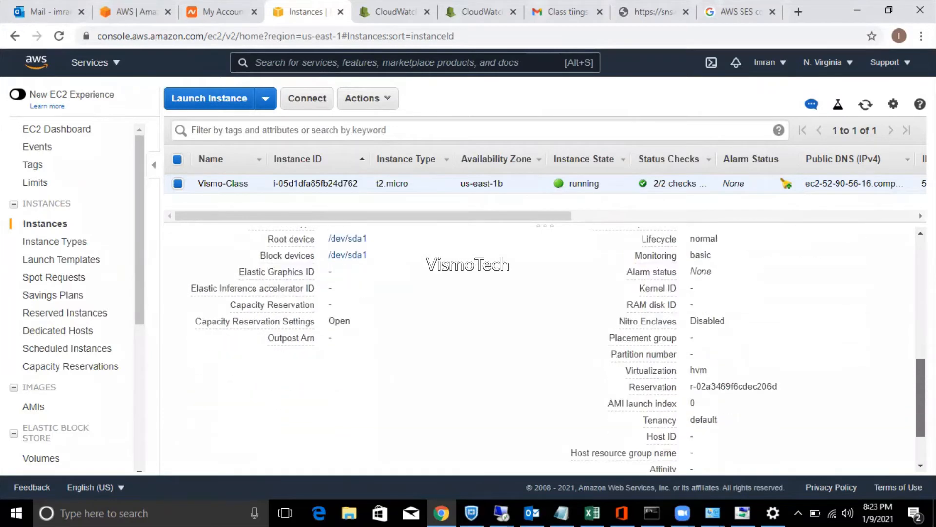
scroll(545, 348, "down", 1)
scroll(545, 349, "up", 8)
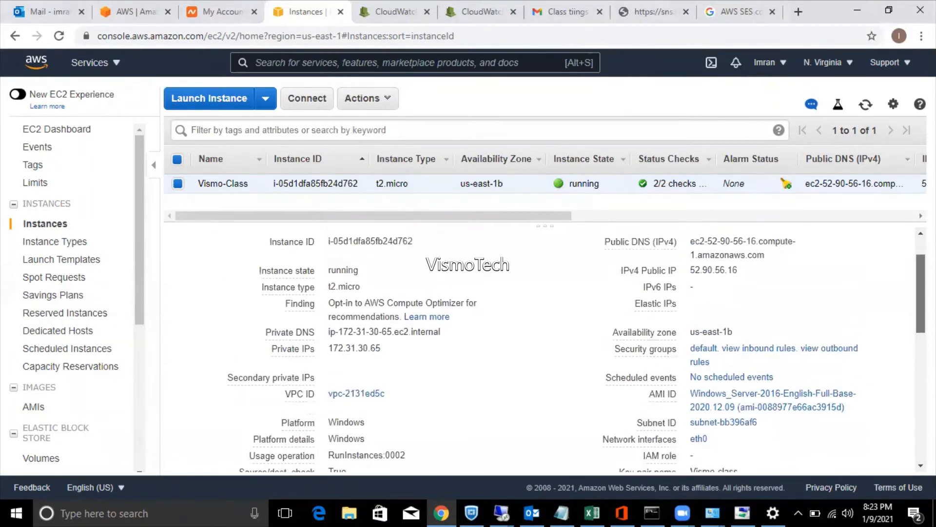
right_click(703, 351)
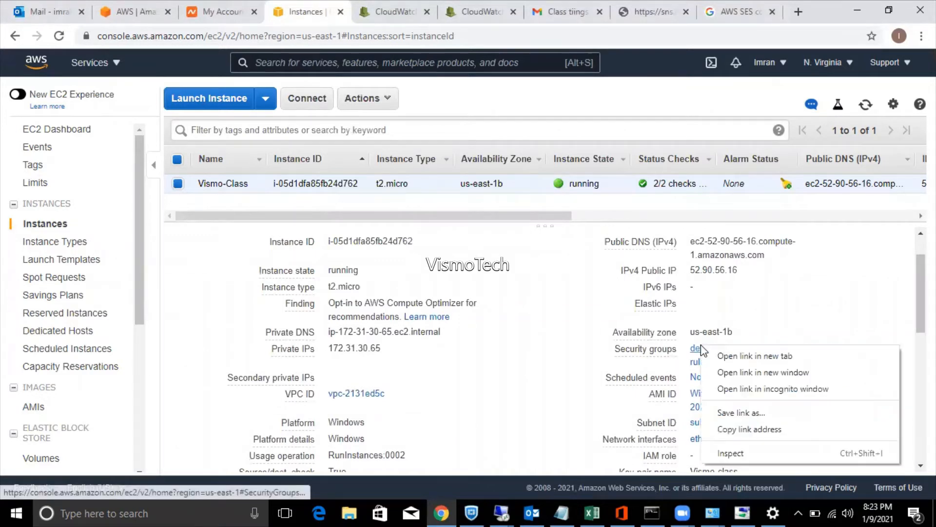
left_click(734, 356)
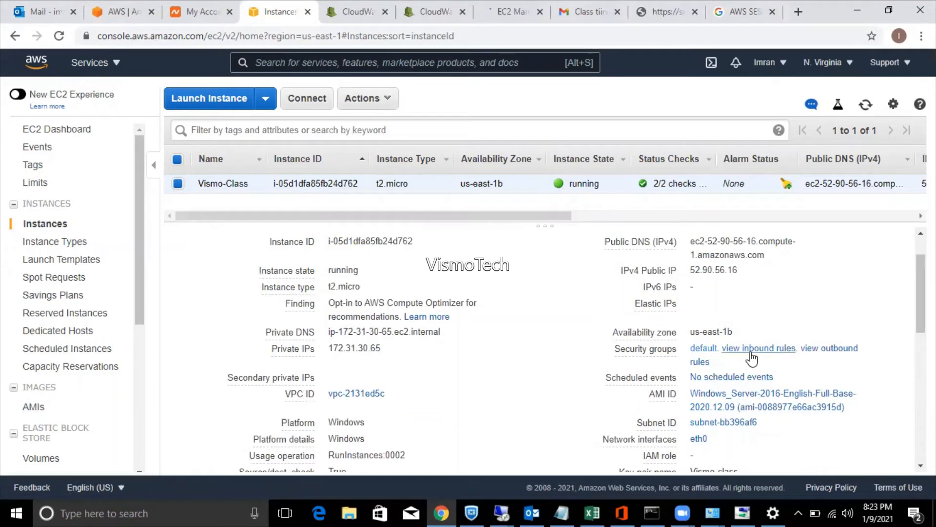
left_click(751, 352)
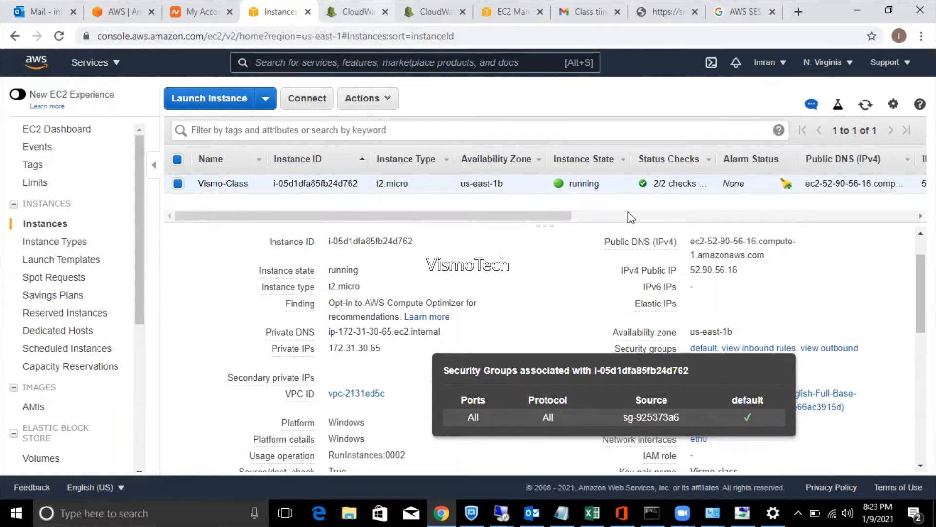
left_click(873, 315)
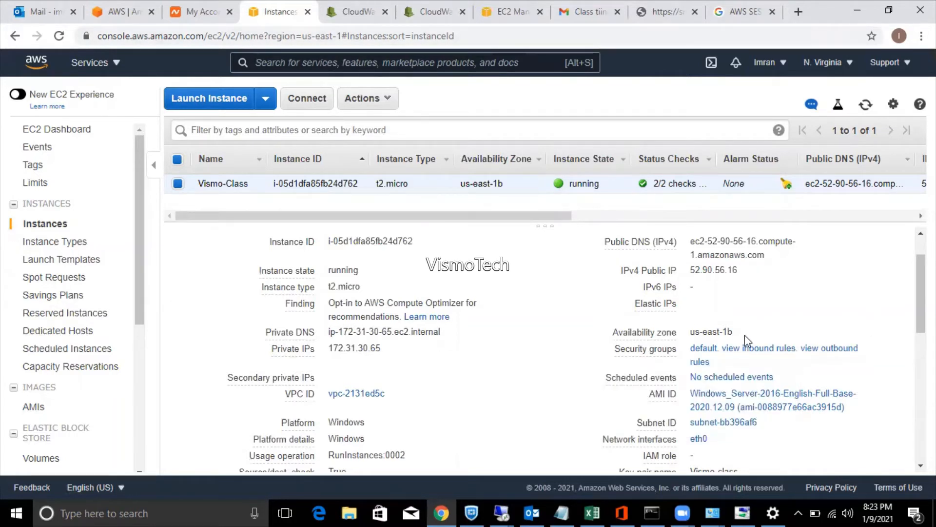
Open default group sg-925373a6 in a fresh tab, switch to it, and close the older duplicate.
right_click(710, 348)
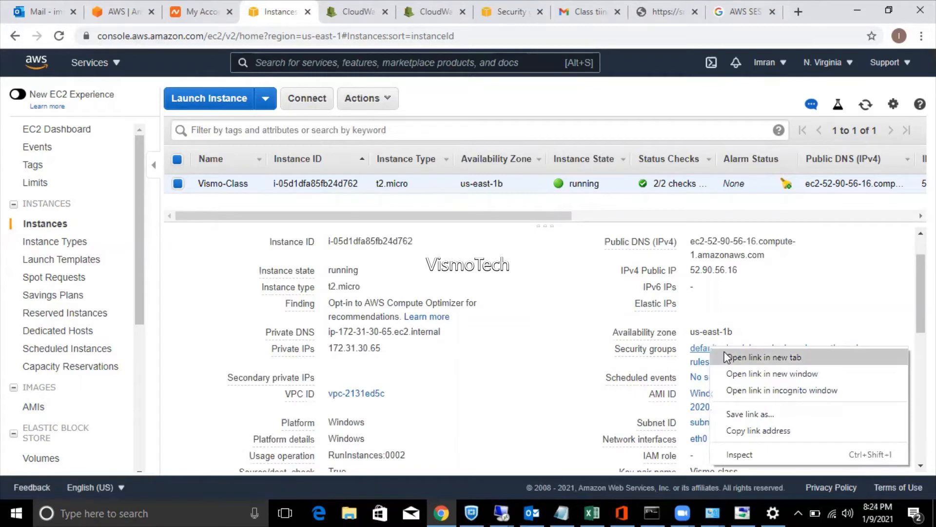
left_click(727, 358)
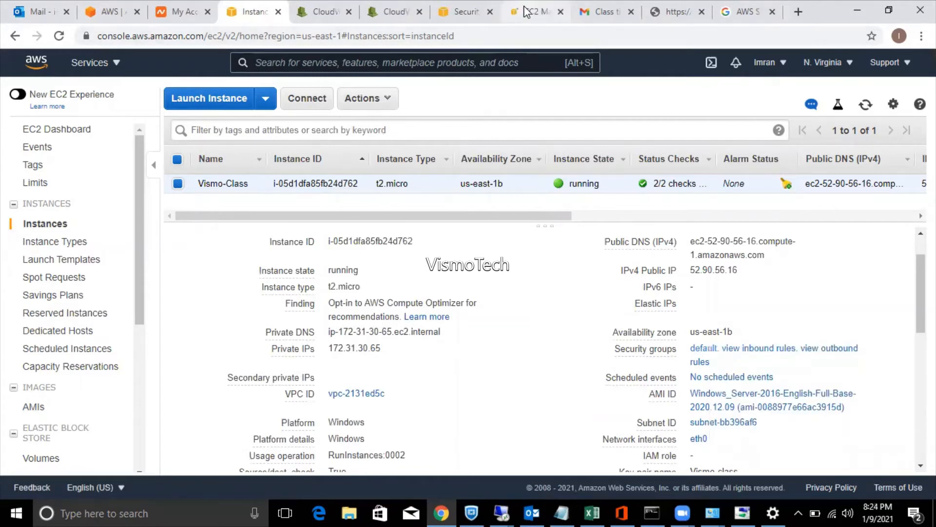
left_click(526, 14)
left_click(490, 11)
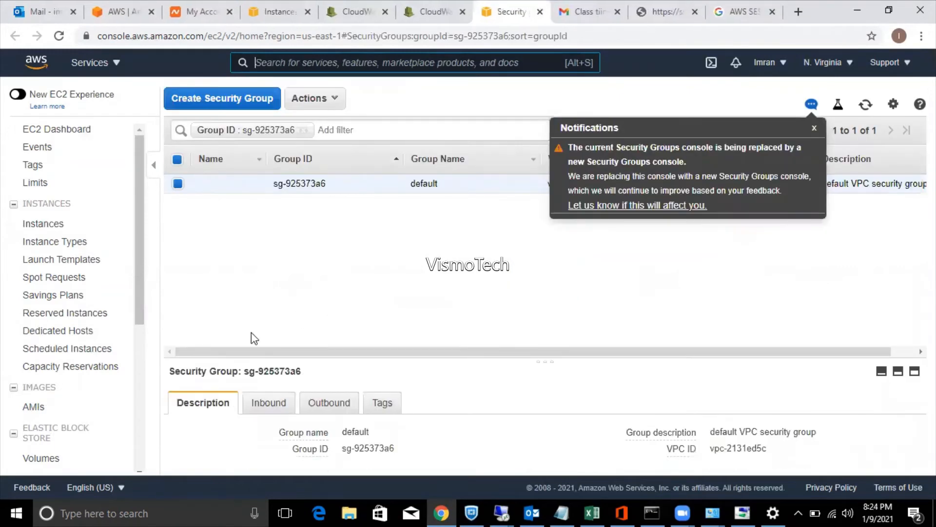
Add and save an All traffic inbound rule with source 0.0.0.0/0 on sg-925373a6.
left_click(270, 408)
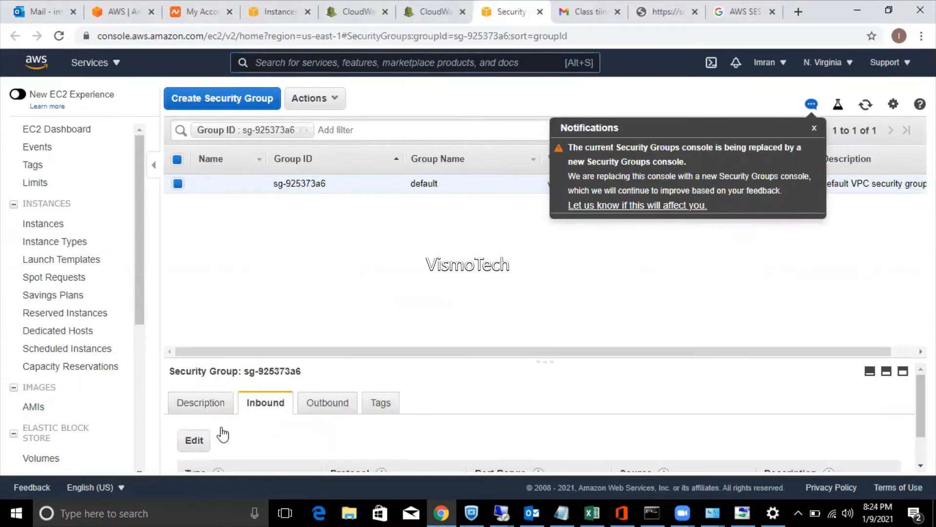
left_click(198, 440)
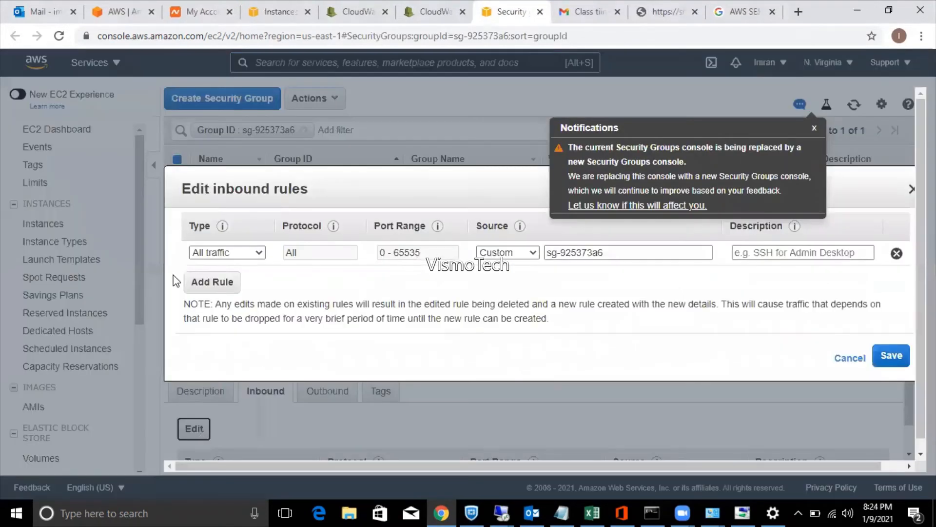
left_click(220, 282)
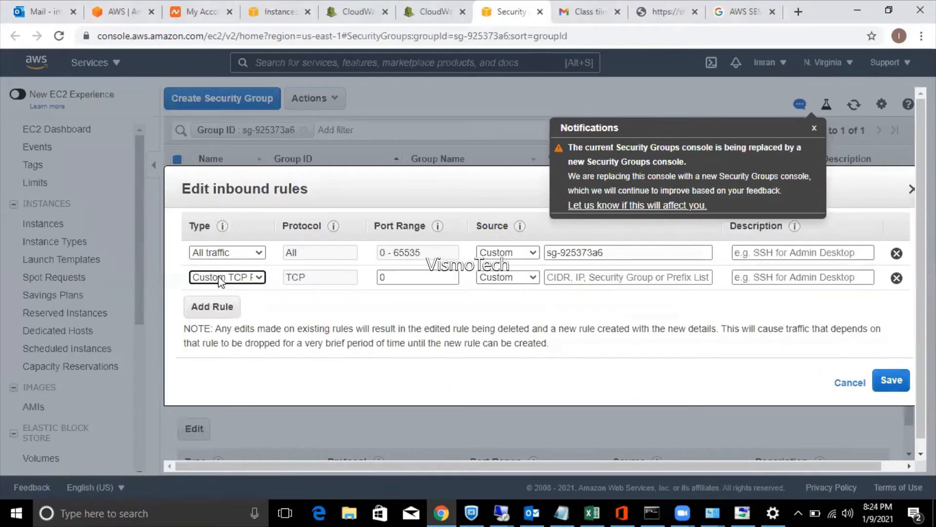
left_click(229, 277)
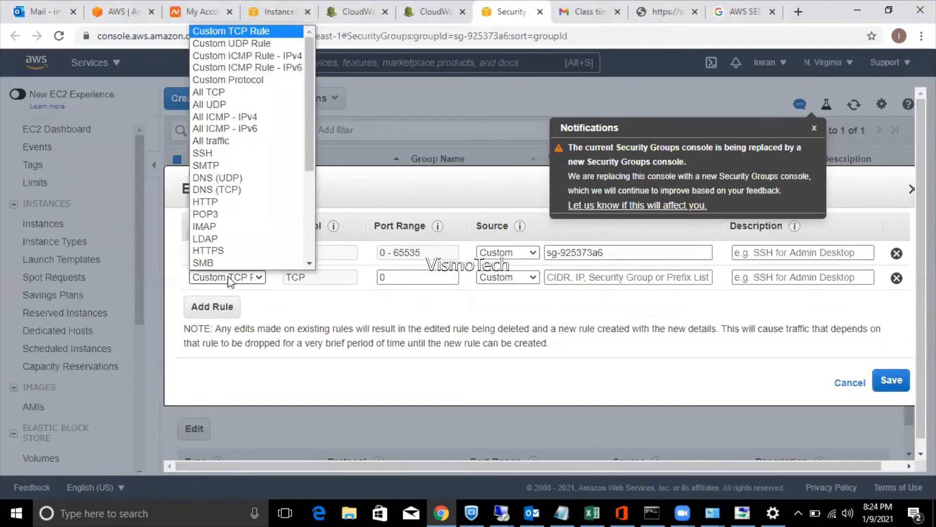
left_click(232, 146)
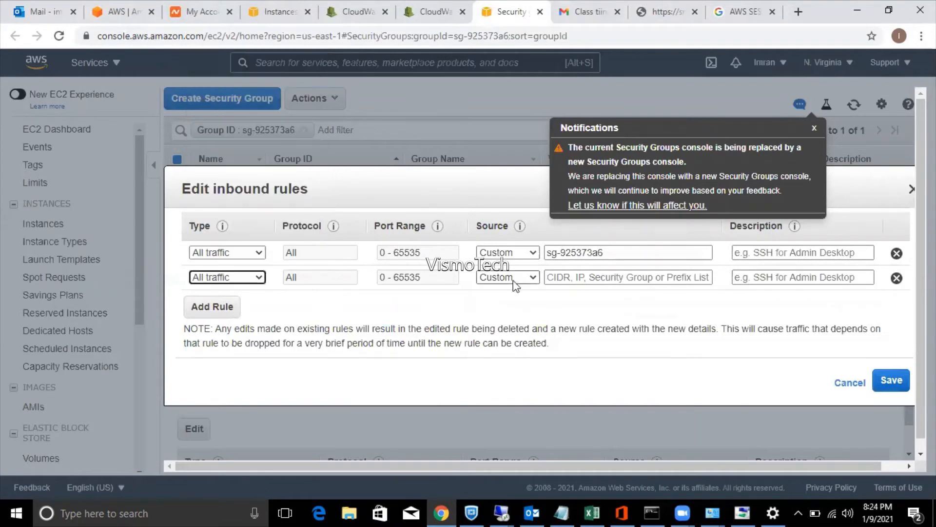
left_click(561, 271)
type("0.0")
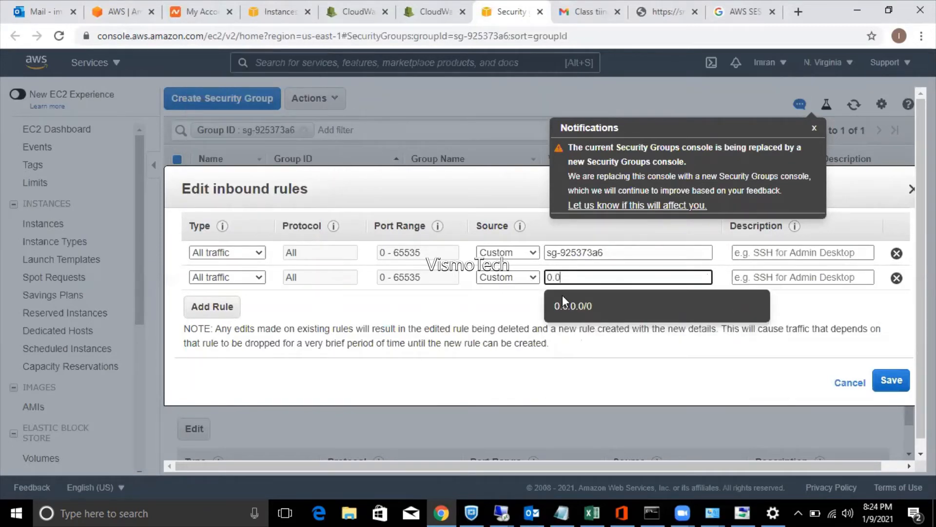
left_click(564, 303)
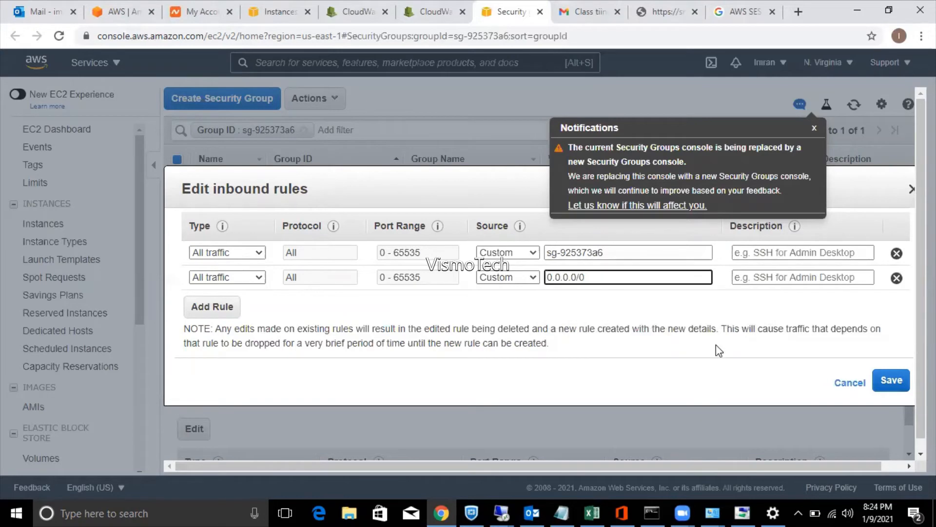
left_click(896, 383)
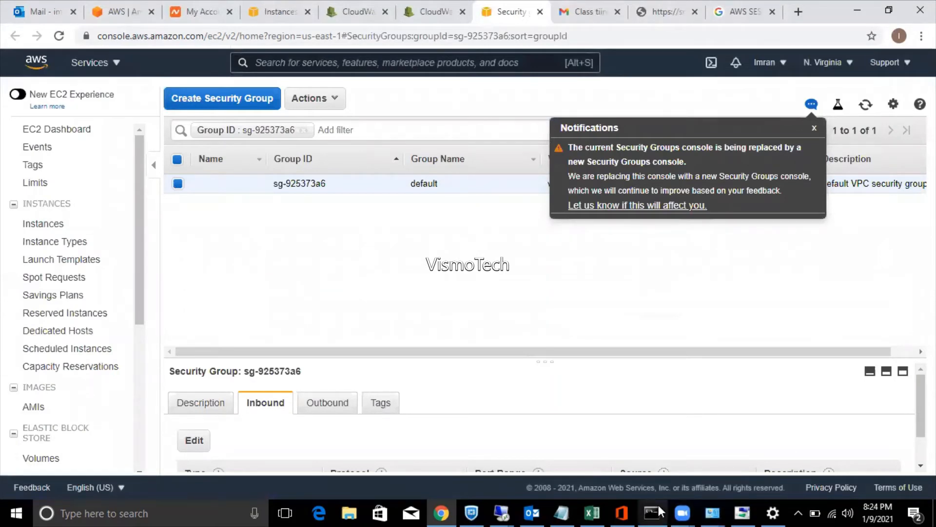
Copy the instance IP 52.90.56.16 from the Notepad connection notes.
left_click(501, 512)
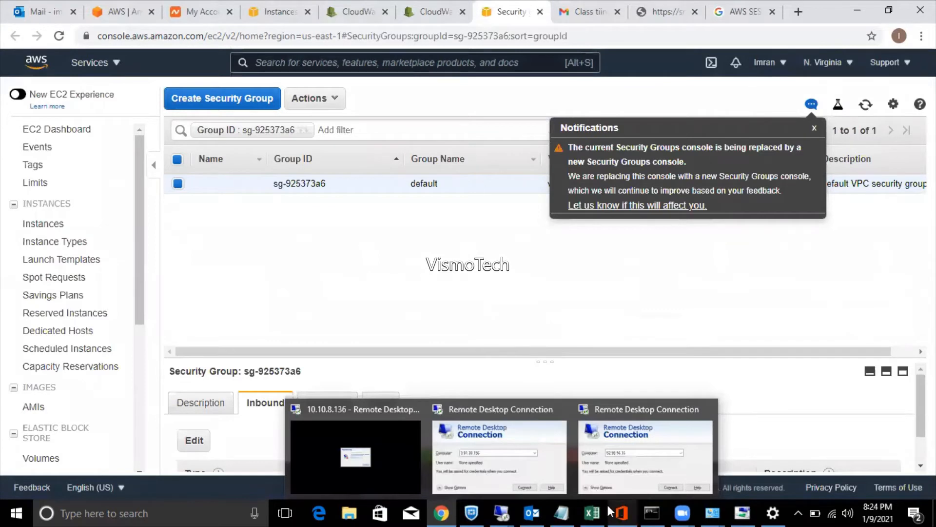
left_click(562, 512)
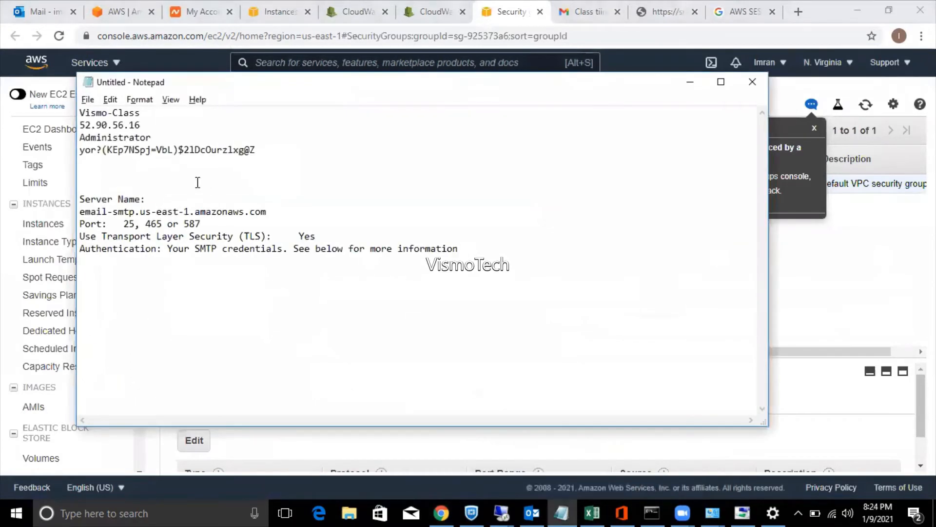
left_click_drag(141, 125, 73, 124)
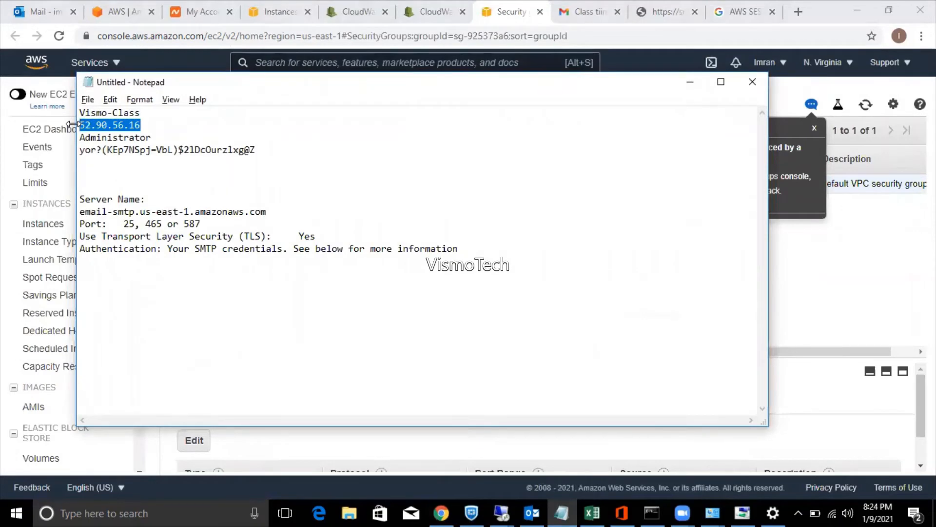
Run 'telnet 52.90.56.16 3389' in Command Prompt, which fails as telnet is unrecognized.
key("super+r")
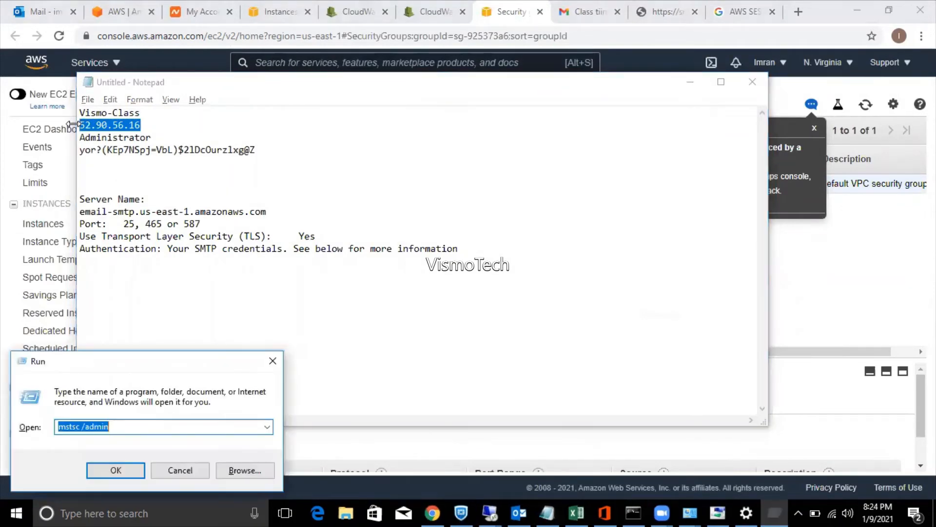
type("cmd")
key("Return")
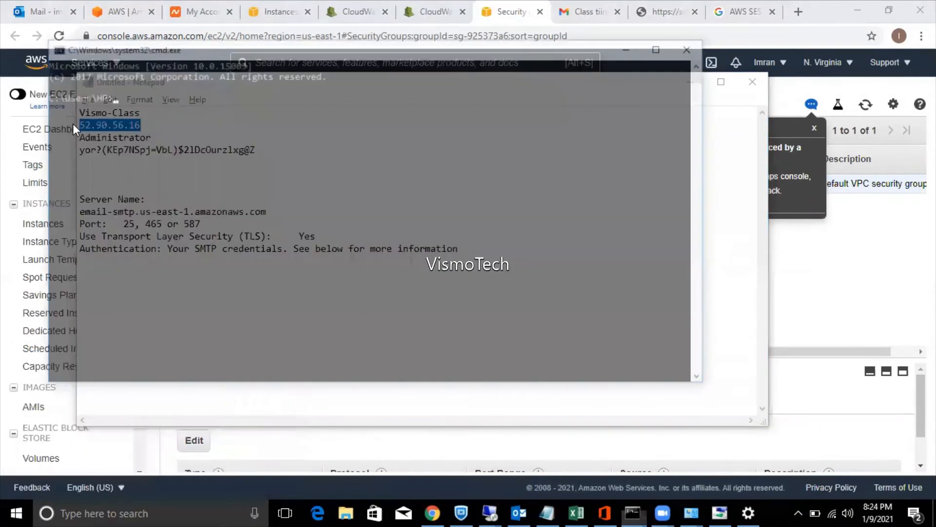
type("telne")
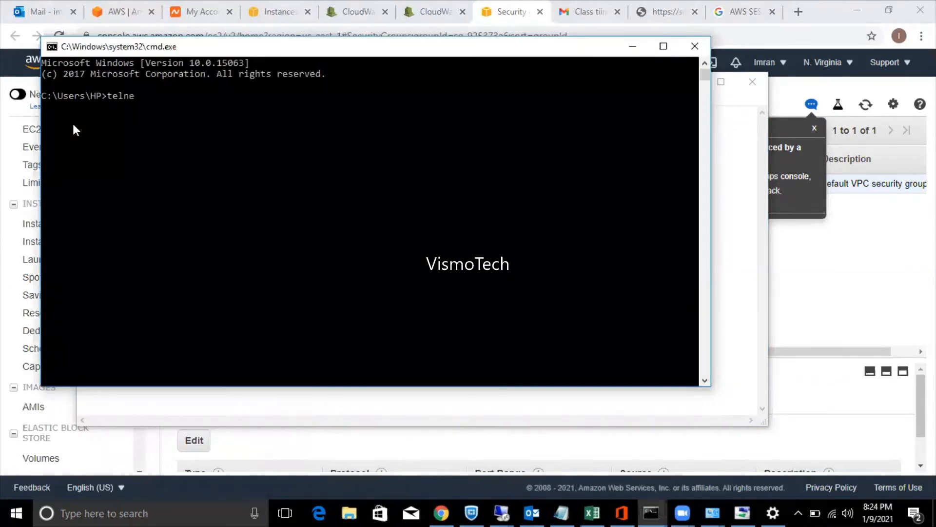
type("t 52.90.56.16 ")
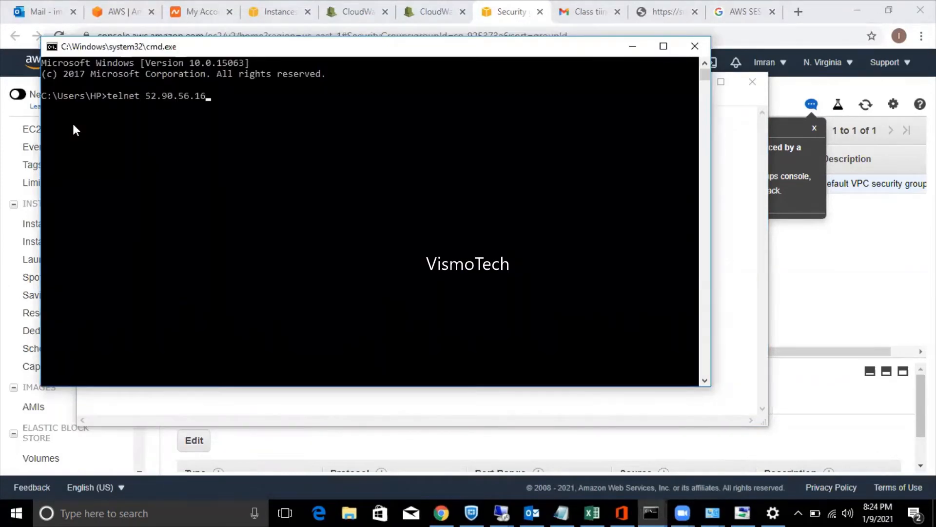
type("3389")
key("Return")
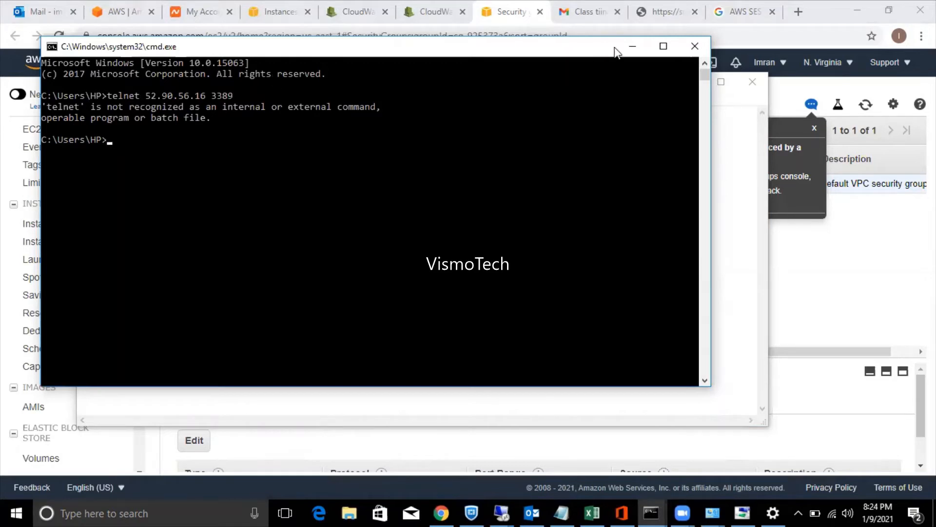
left_click(632, 51)
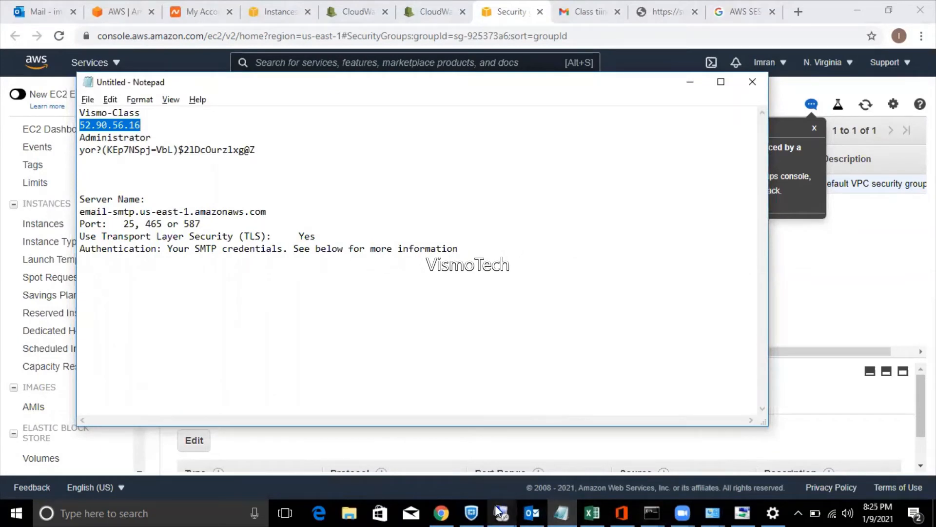
Start the Remote Desktop connection to 52.90.56.16, then cancel the Windows Security credentials prompt.
mouse_move(509, 511)
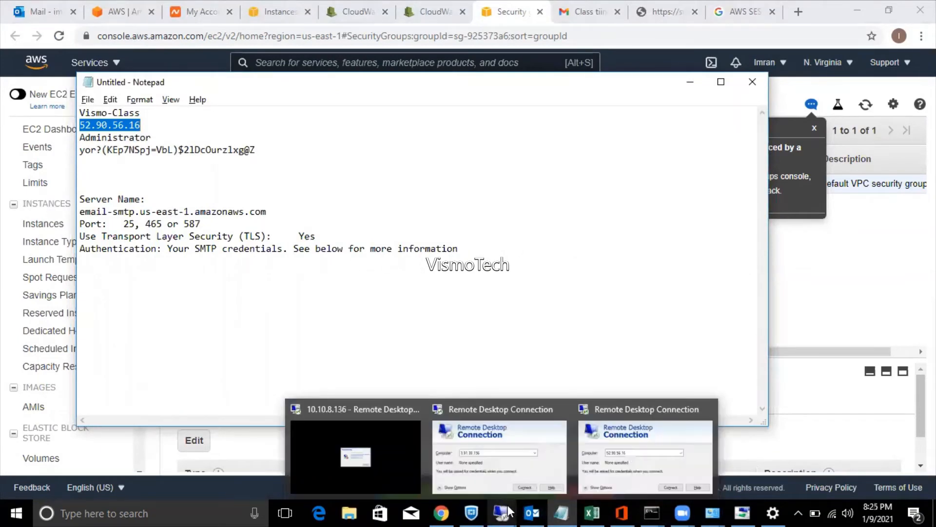
left_click(642, 447)
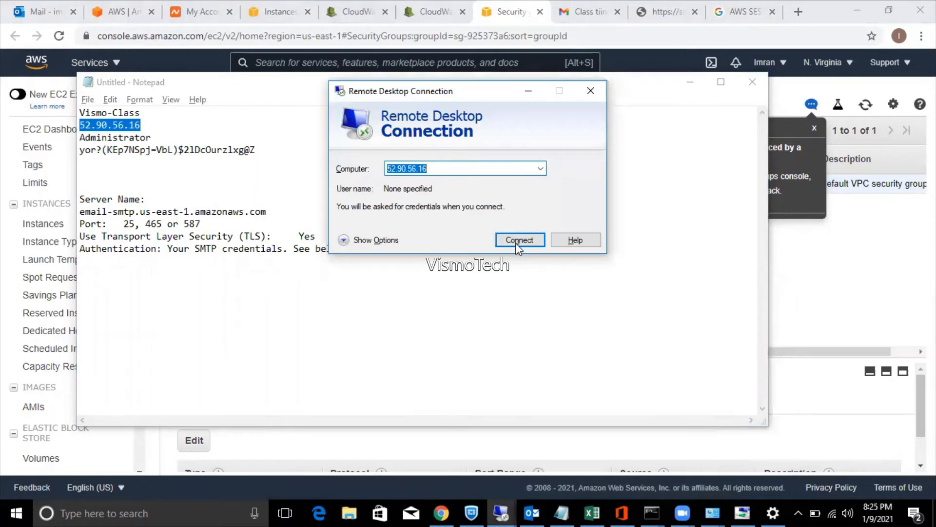
left_click(518, 244)
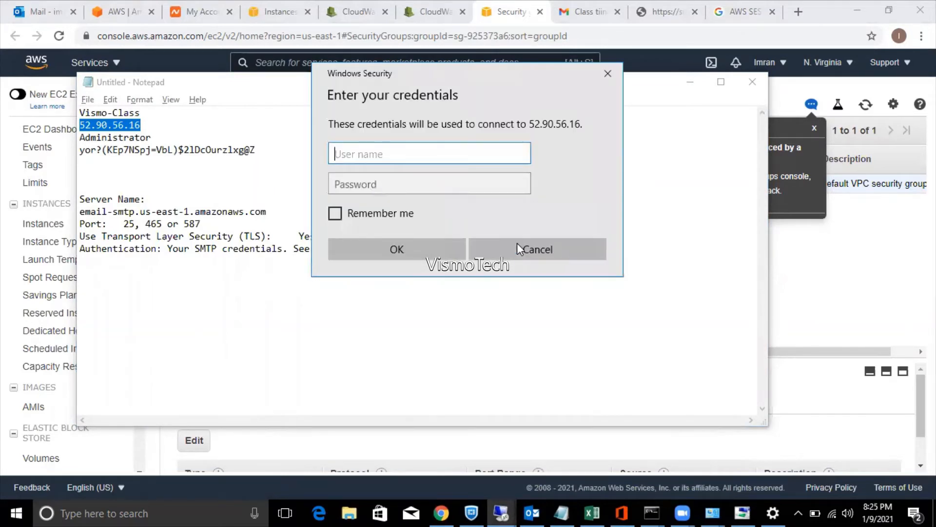
left_click(517, 247)
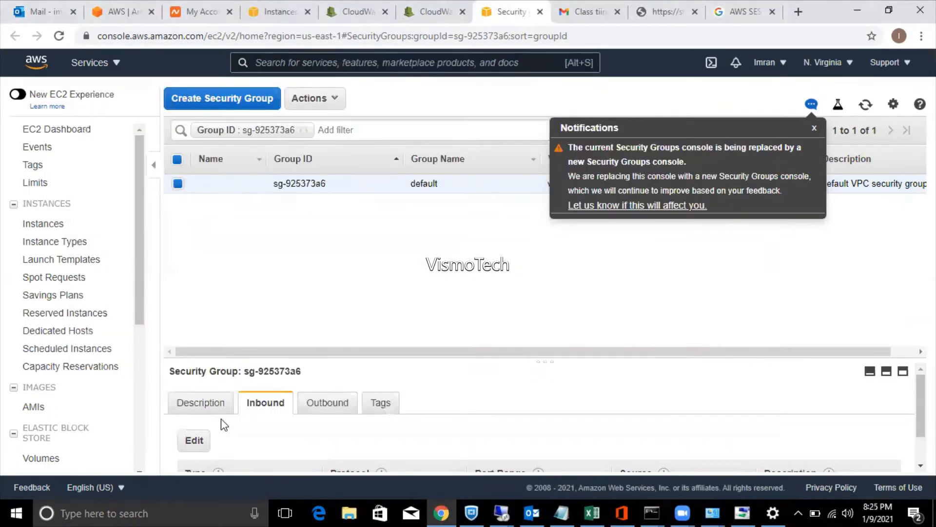
Back out of the inbound rules editor without saving and reload the Security Groups page.
left_click(195, 441)
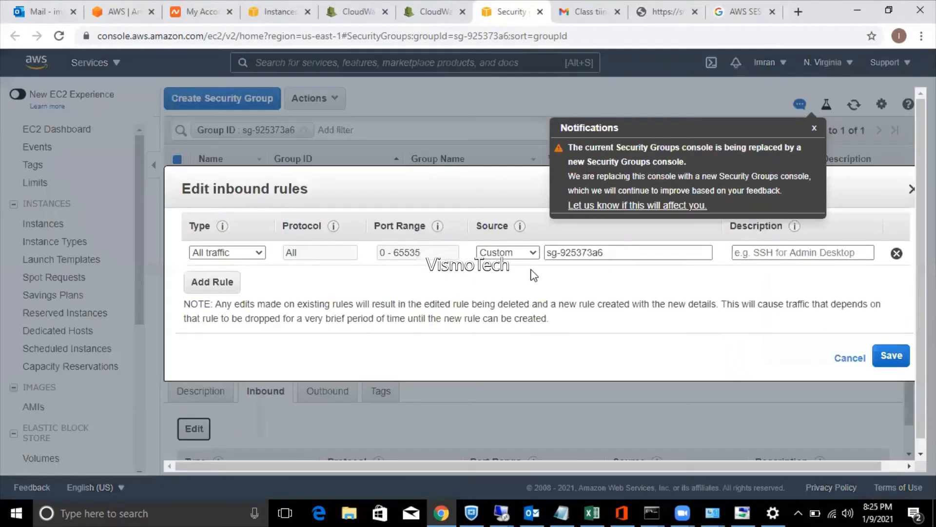
left_click(590, 256)
left_click(851, 359)
left_click(814, 130)
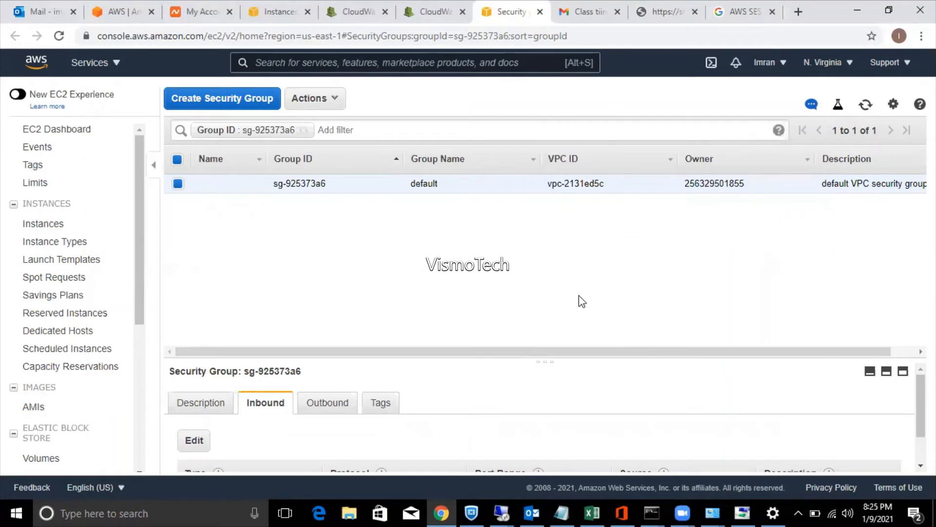
key("F5")
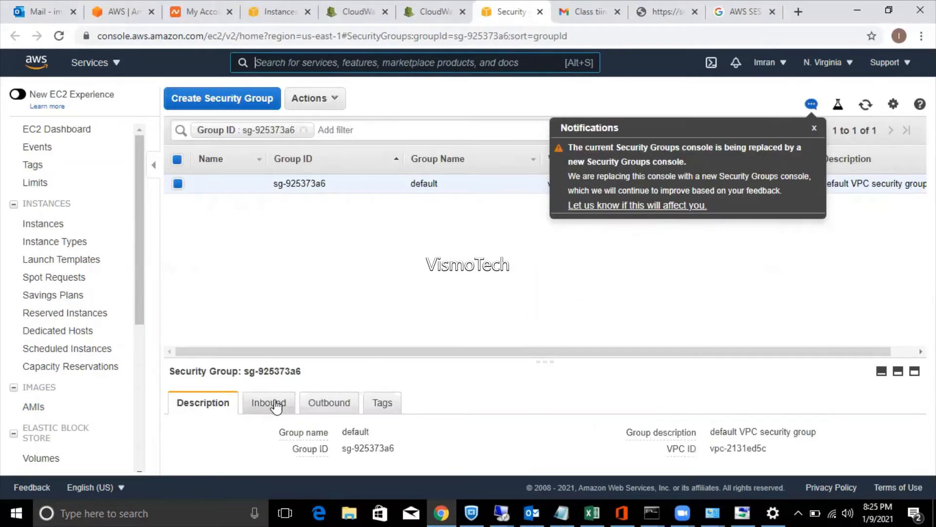
Delete the self-referencing sg-925373a6 rule, keeping All traffic from 0.0.0.0/0, and save.
left_click(270, 403)
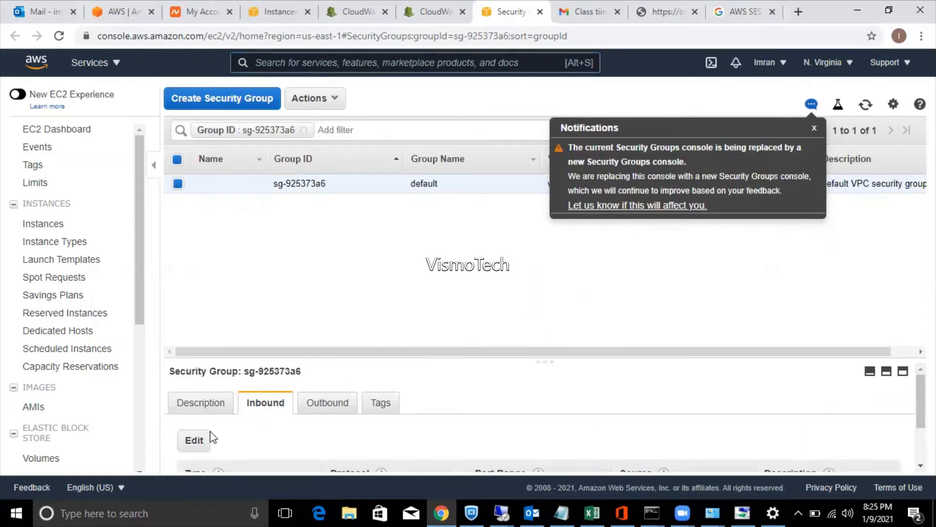
left_click(198, 439)
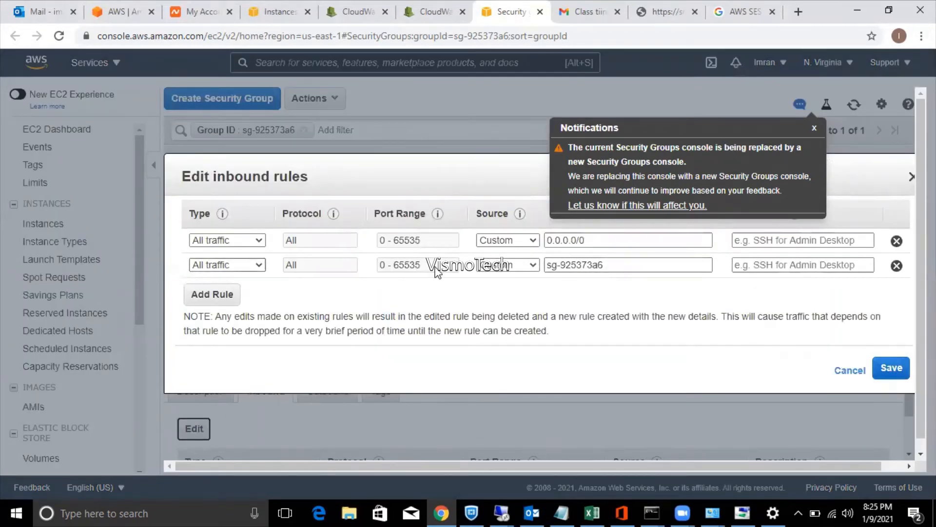
left_click(617, 262)
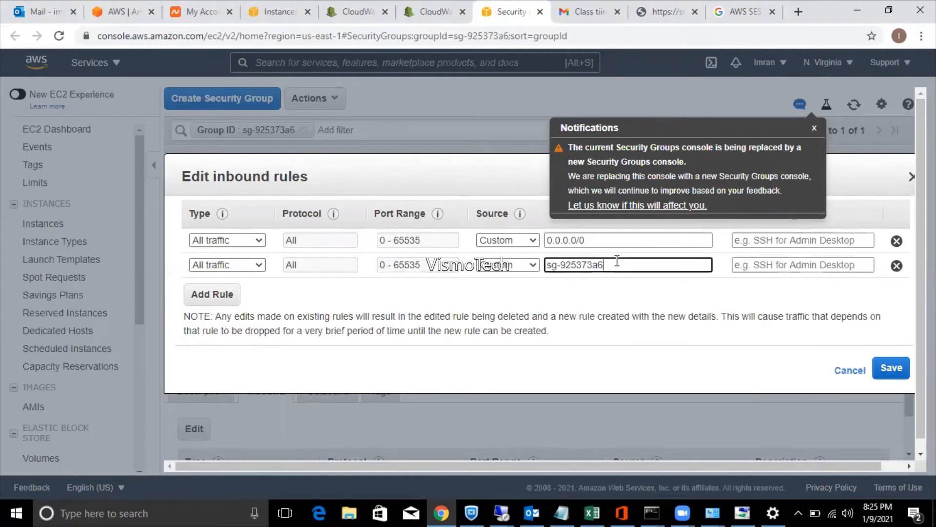
key("BackSpace")
key("BackSpace")
key("BackSpace")
key("BackSpace")
key("BackSpace")
key("BackSpace")
key("BackSpace")
key("BackSpace")
key("BackSpace")
key("BackSpace")
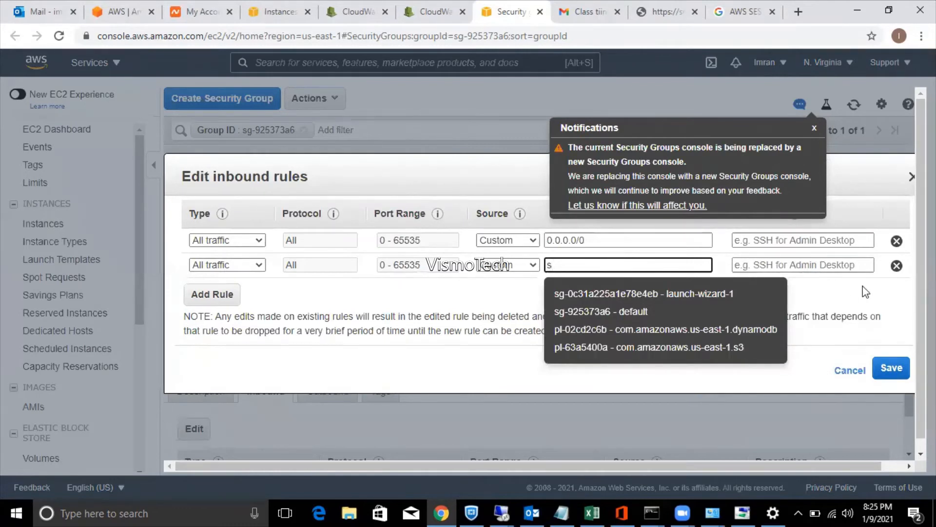
left_click(897, 265)
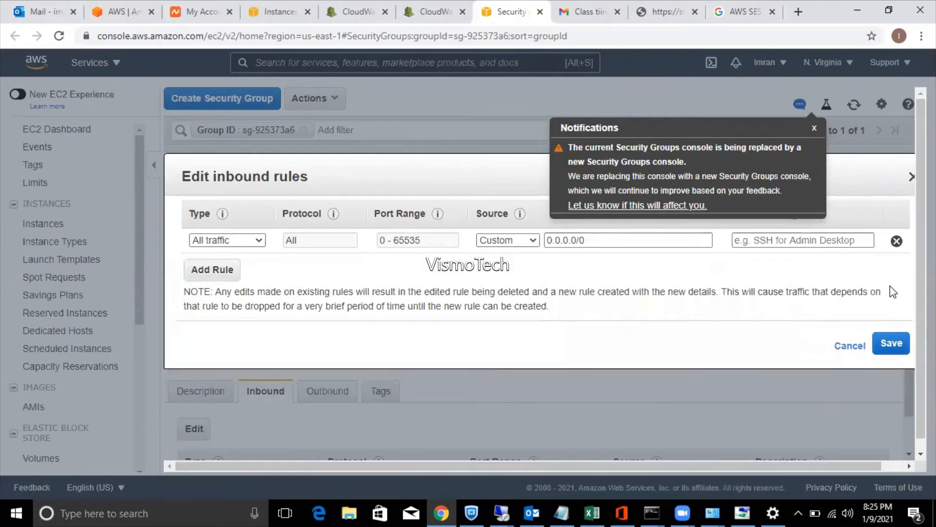
left_click(892, 345)
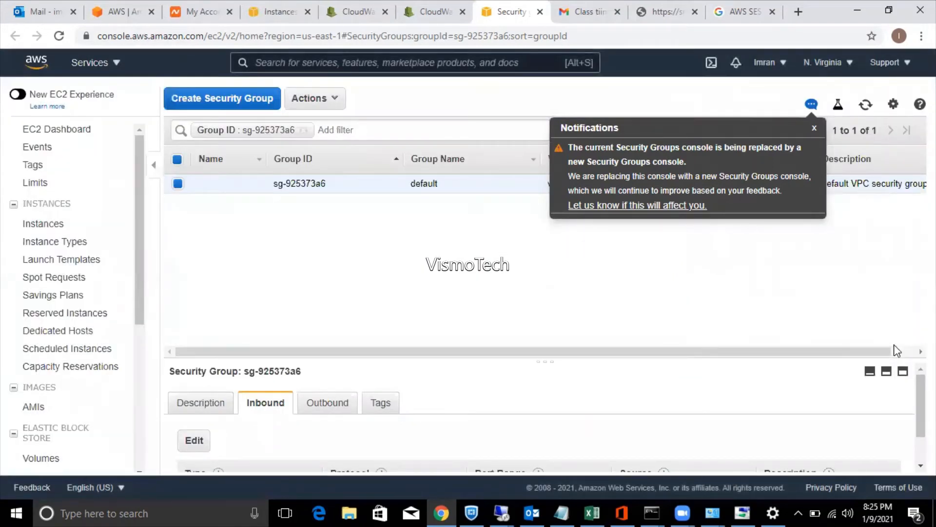
Enter user 'administrator' and the password copied from Notepad in the 52.90.56.16 credentials prompt.
left_click(564, 500)
left_click_drag(261, 149, 80, 156)
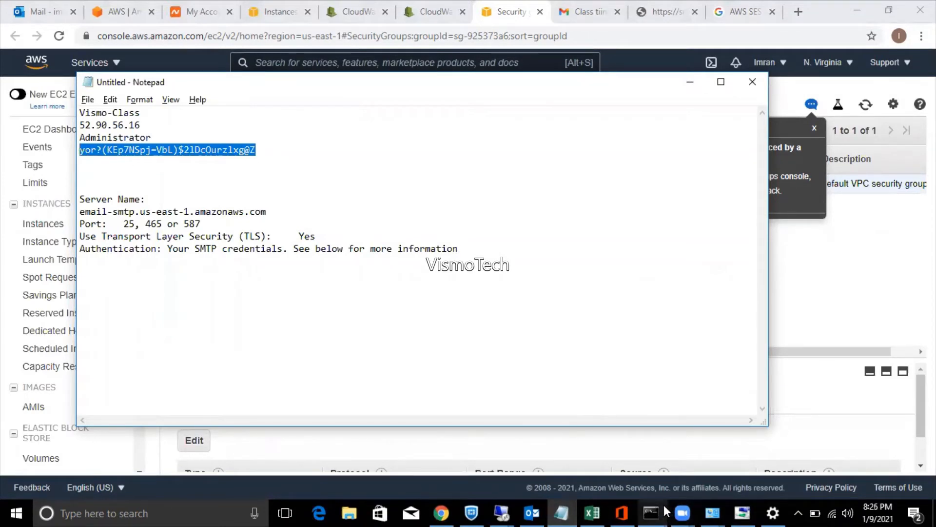
mouse_move(501, 513)
left_click(639, 444)
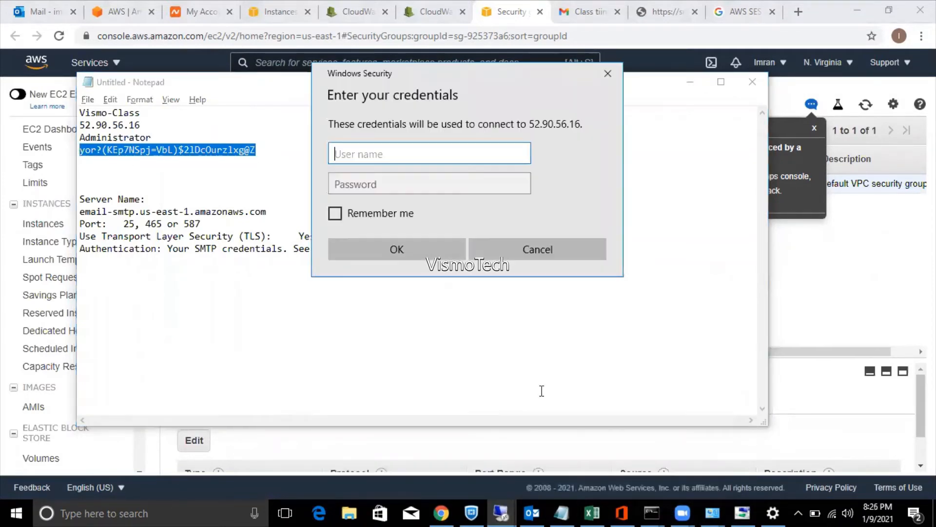
left_click(434, 157)
type("administrator")
key("Tab")
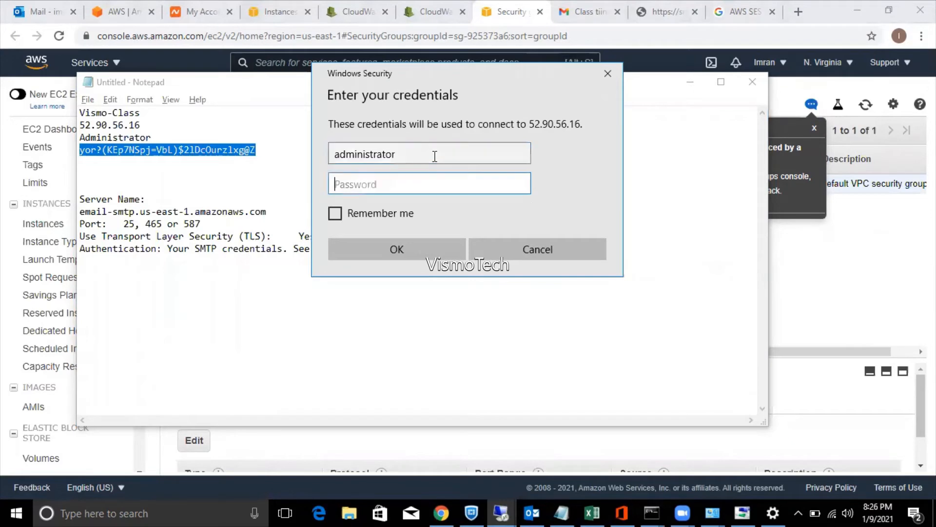
key("ctrl+v")
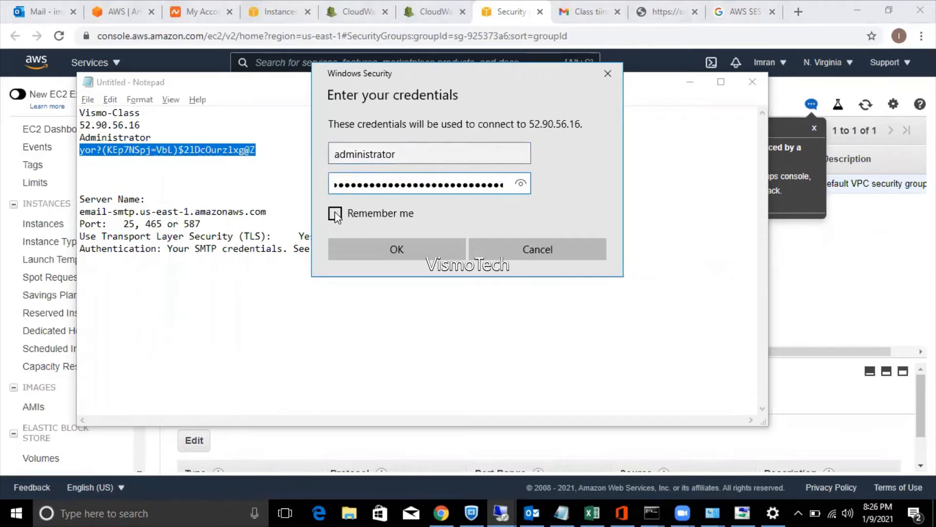
Remember the credentials, connect despite the certificate warning, and minimize the remote session.
left_click(335, 214)
left_click(366, 247)
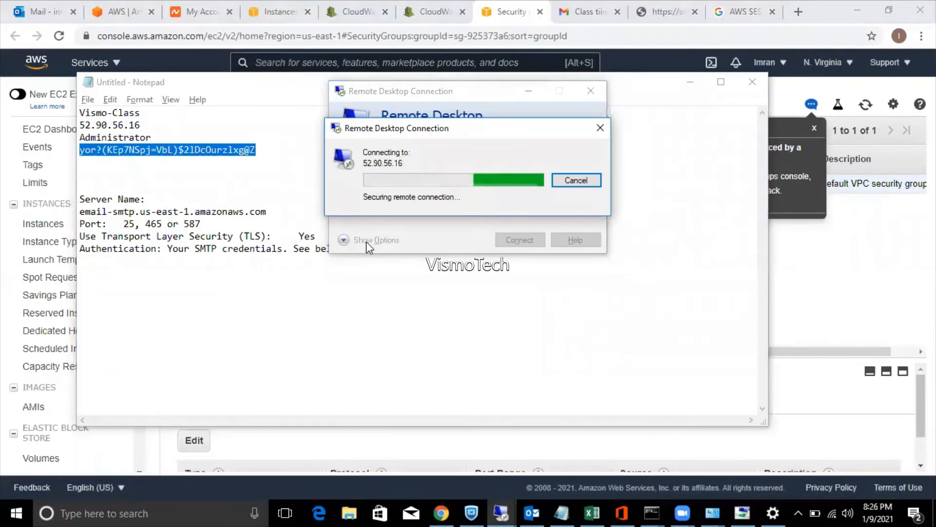
left_click(386, 266)
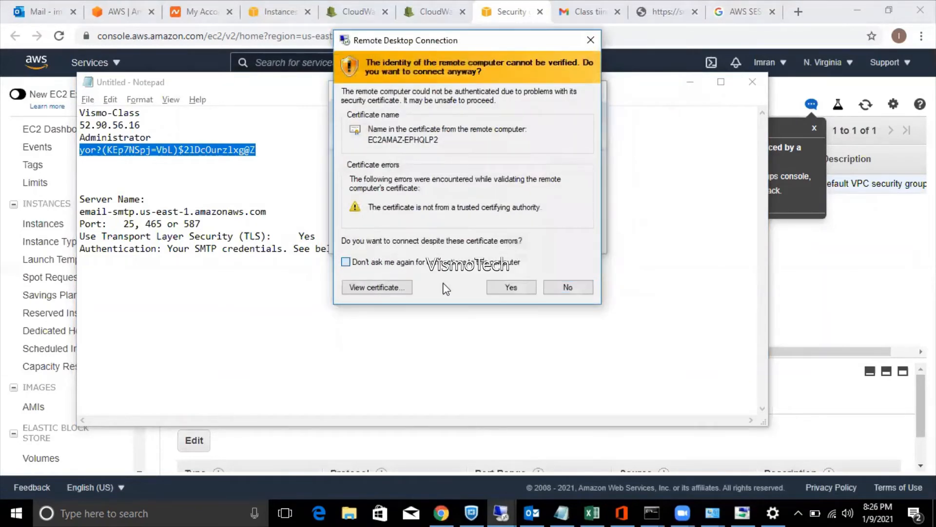
left_click(507, 287)
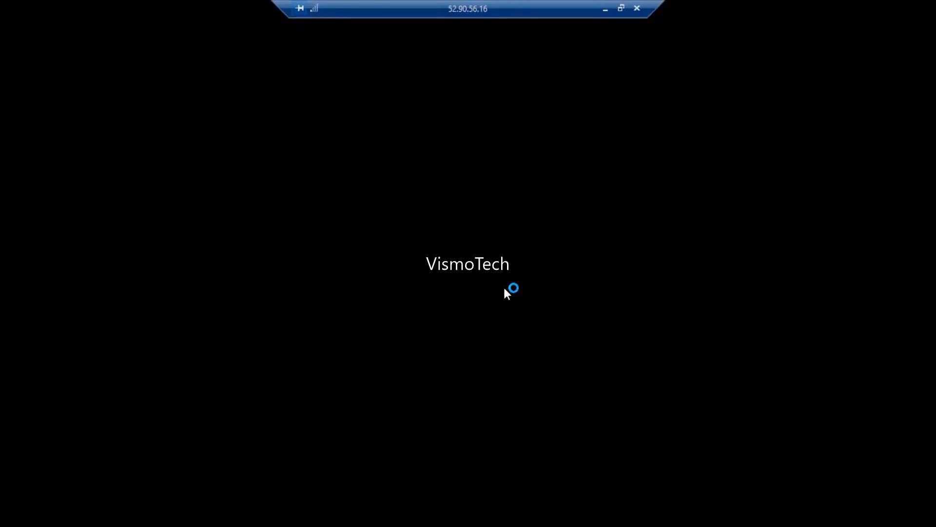
left_click(605, 10)
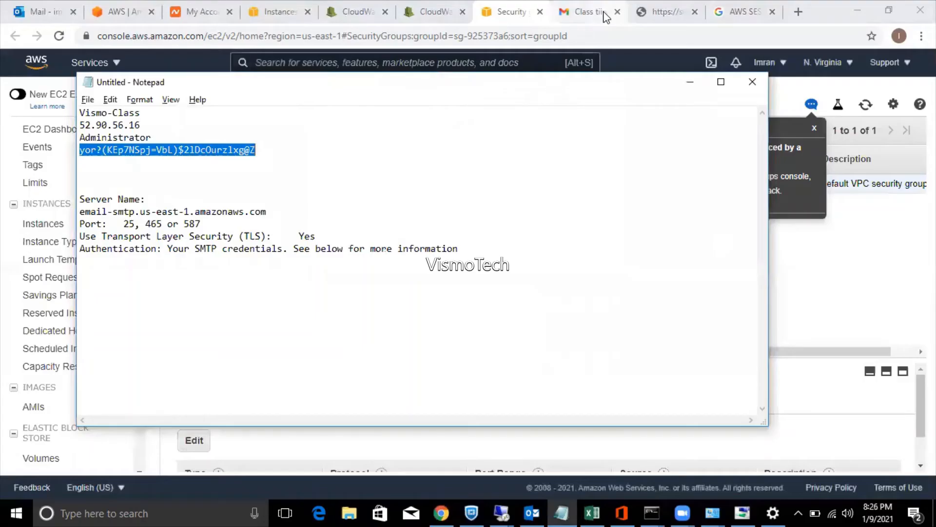
From Vismo-Class's Actions > CloudWatch Monitoring > Add/Edit Alarms, start a new CPU Utilization alarm.
left_click(694, 86)
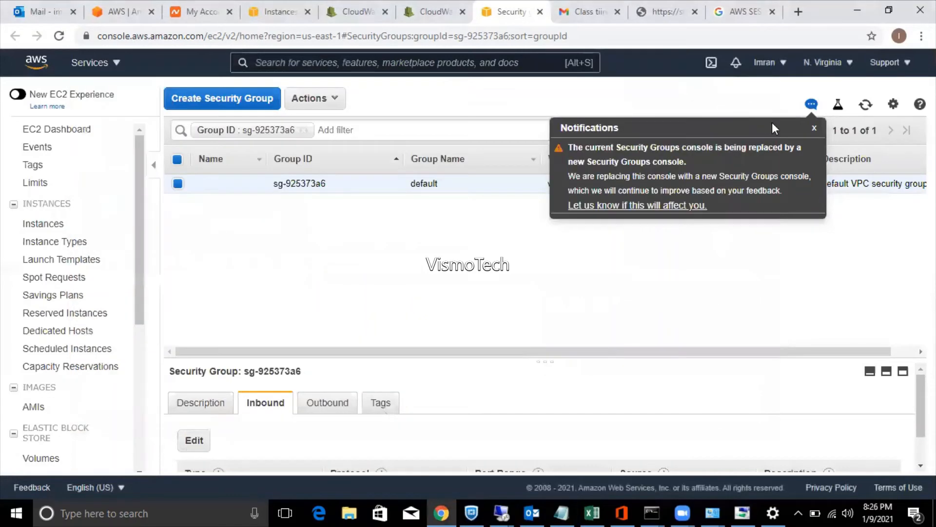
left_click(813, 129)
left_click(277, 11)
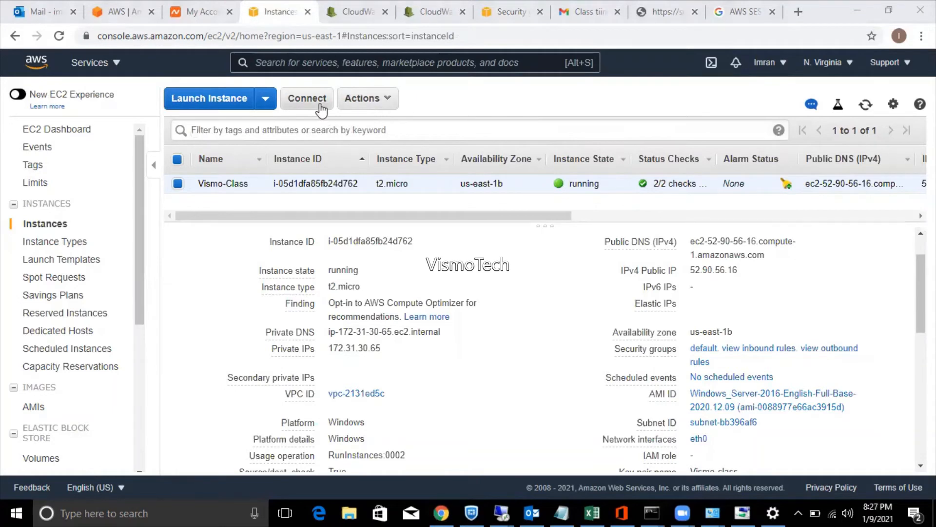
left_click(366, 108)
mouse_move(395, 256)
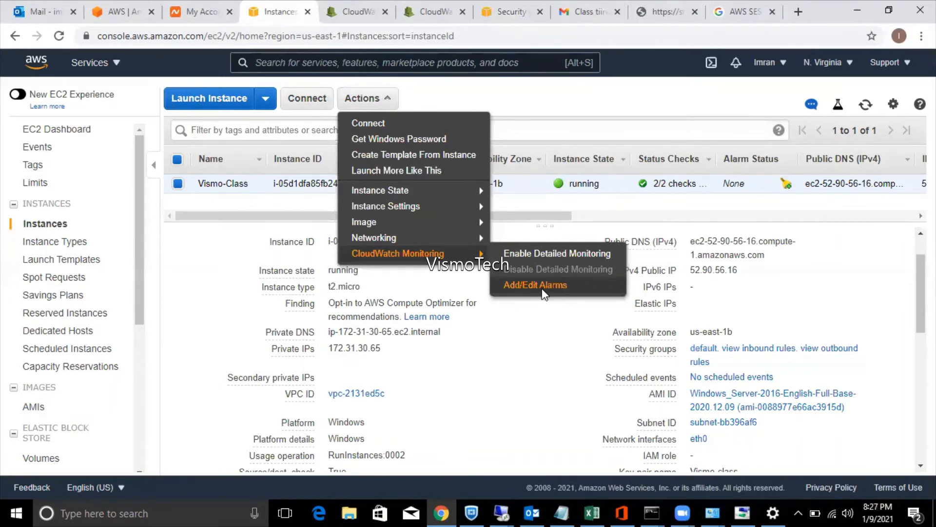
left_click(541, 288)
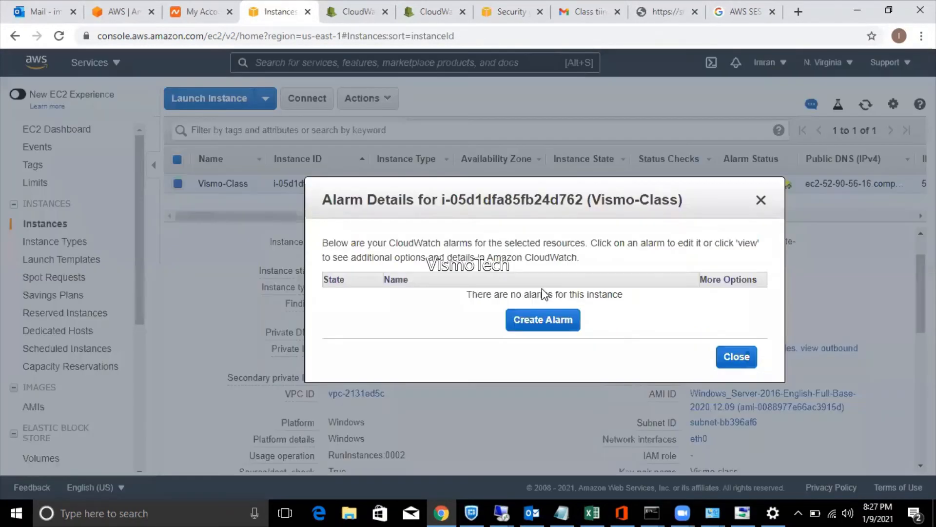
left_click(547, 319)
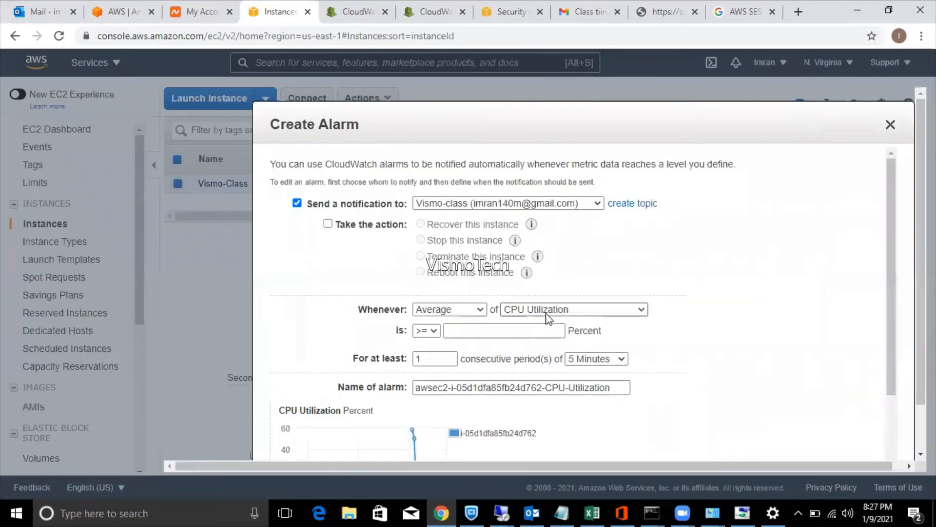
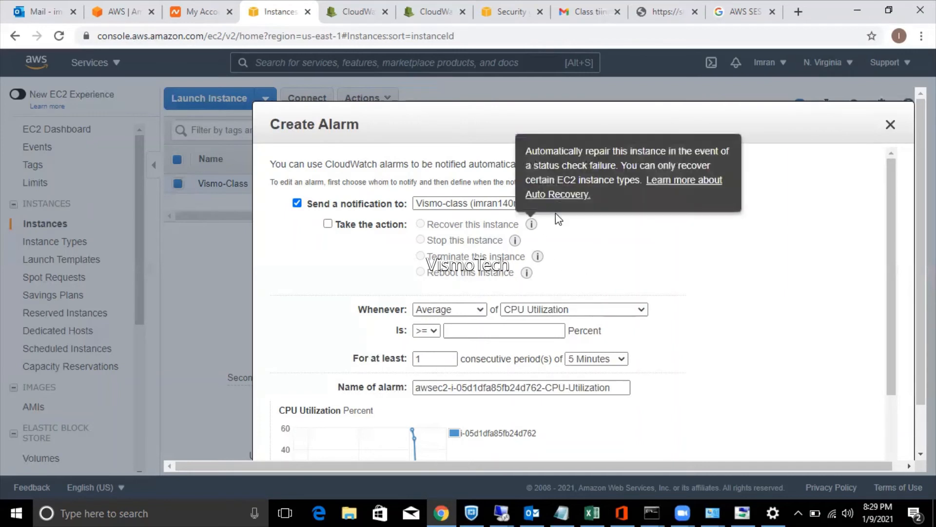
Keep notifications to the Vismo-class topic and add an action to stop this instance.
left_click(465, 203)
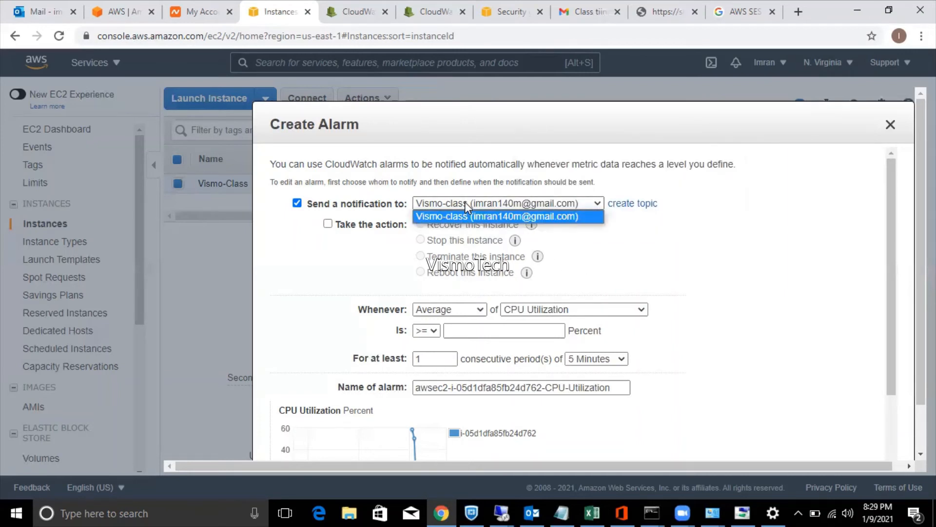
left_click(464, 201)
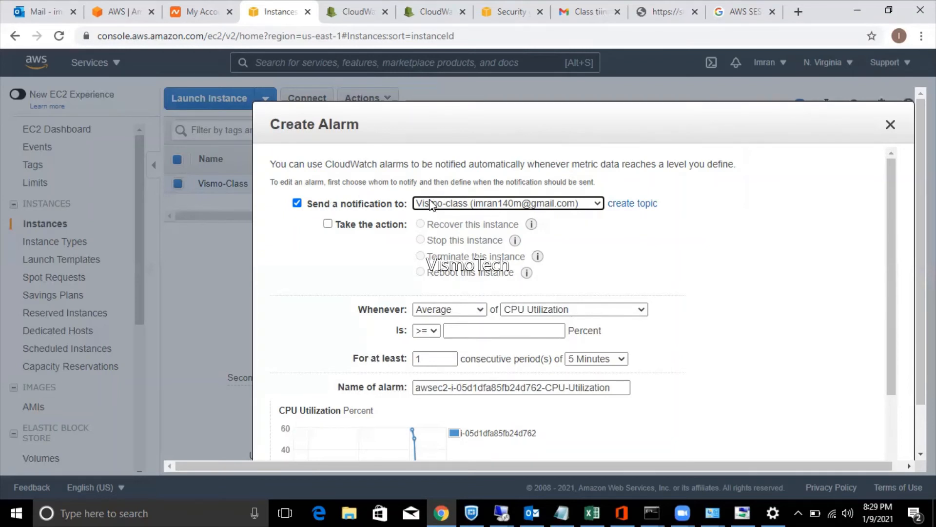
left_click(328, 226)
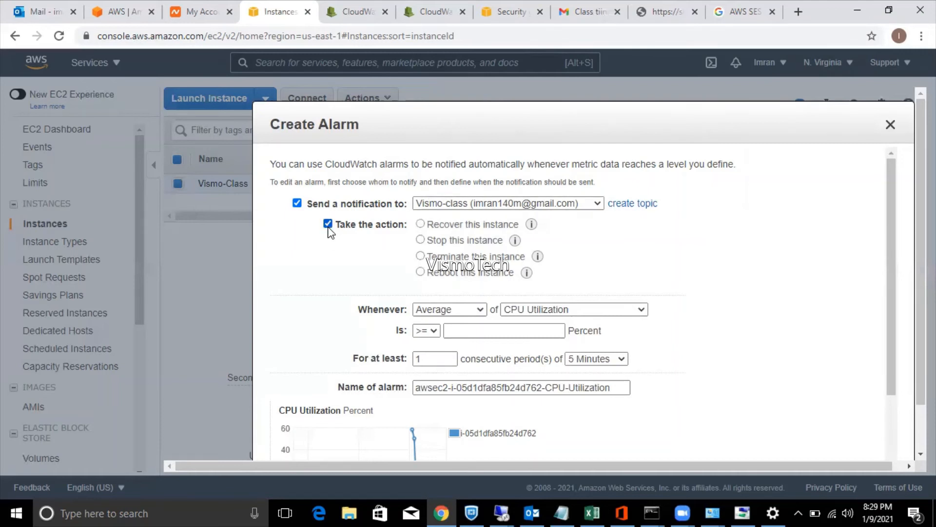
left_click(421, 240)
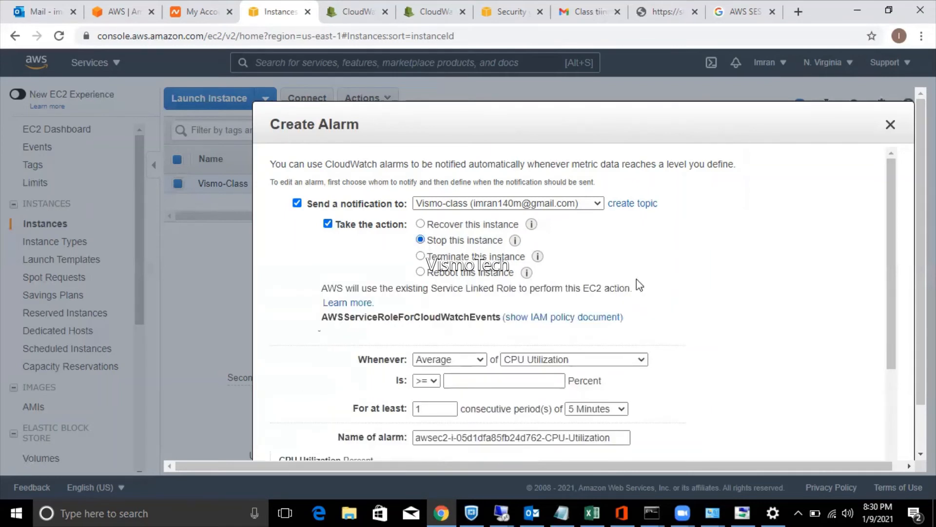
left_click_drag(890, 324, 891, 383)
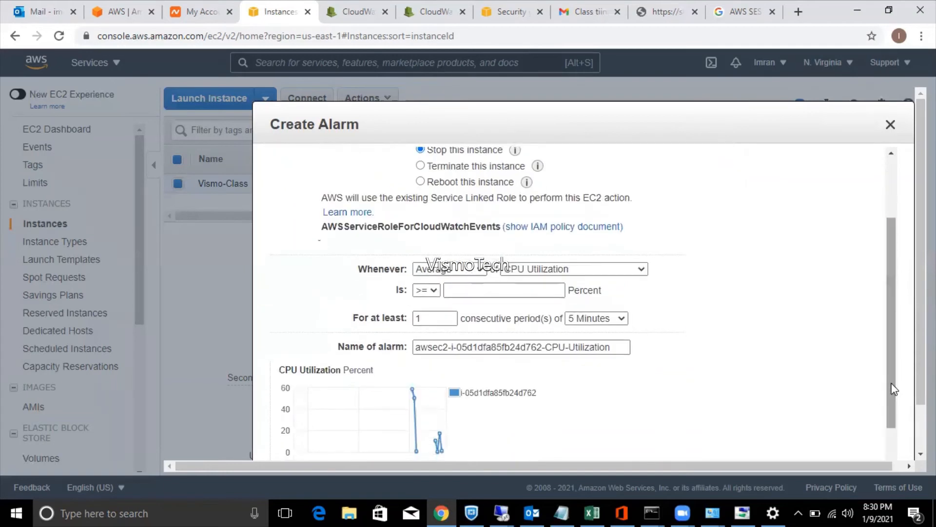
Set the condition to Average CPU Utilization < 5 percent.
left_click(431, 273)
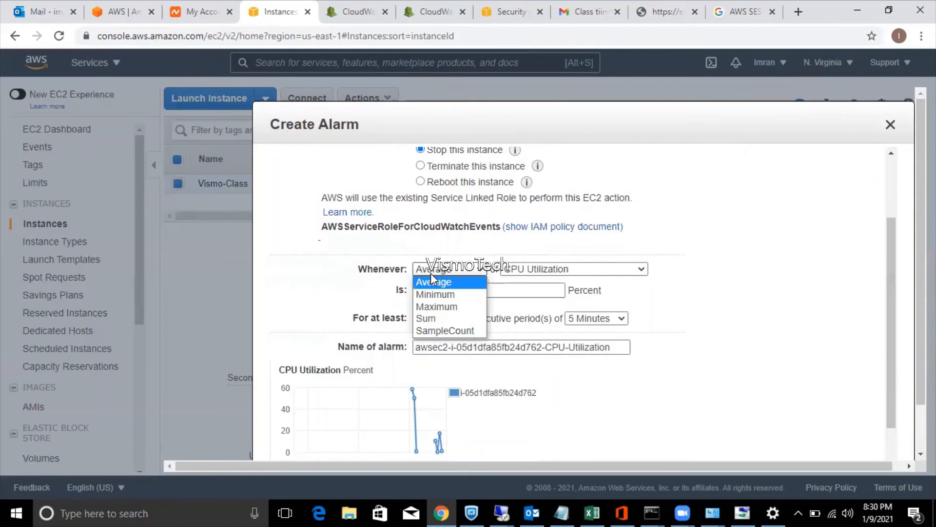
left_click(431, 275)
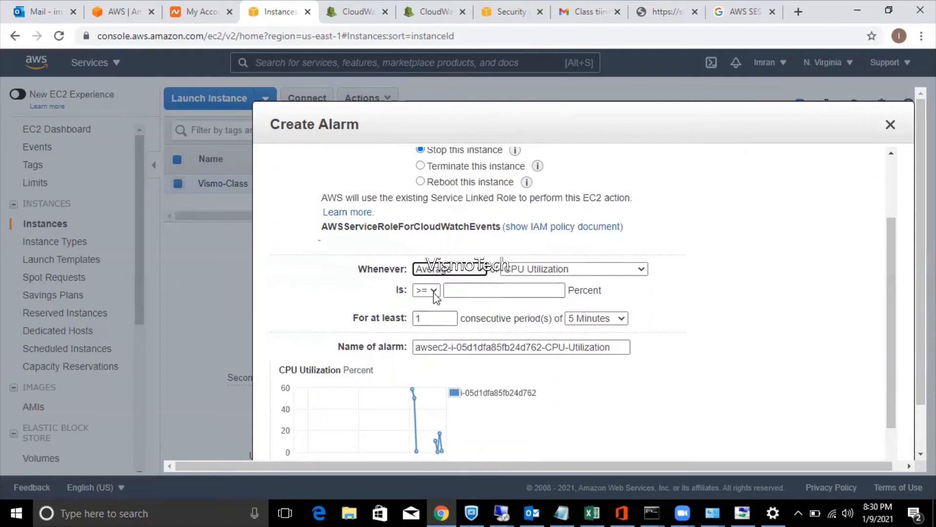
left_click(427, 290)
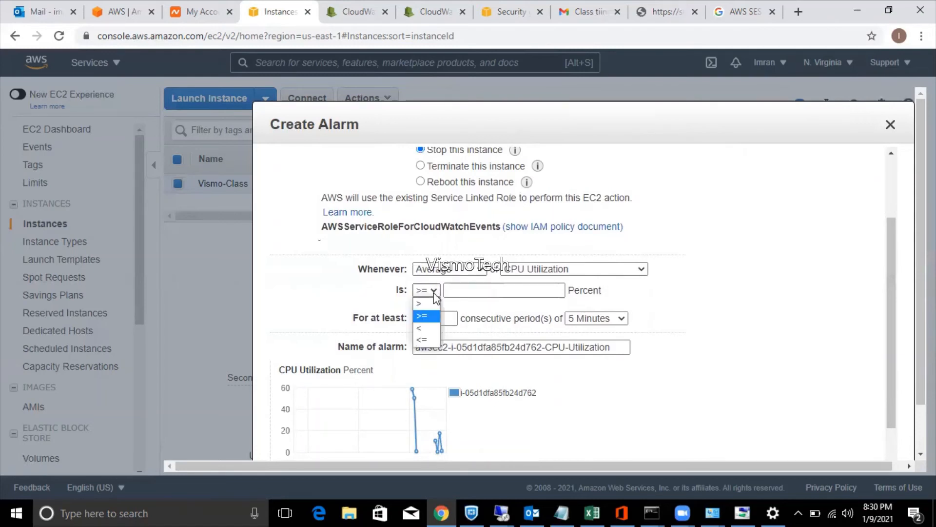
left_click(416, 328)
left_click(493, 290)
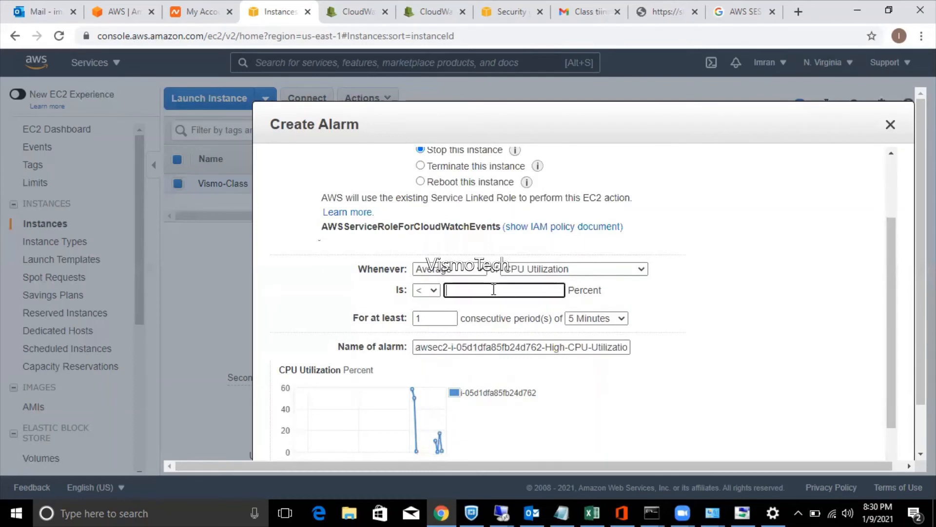
type("10")
key("BackSpace")
key("BackSpace")
type("5")
Clear the 'For at least' consecutive periods count and open the period choices.
left_click(453, 320)
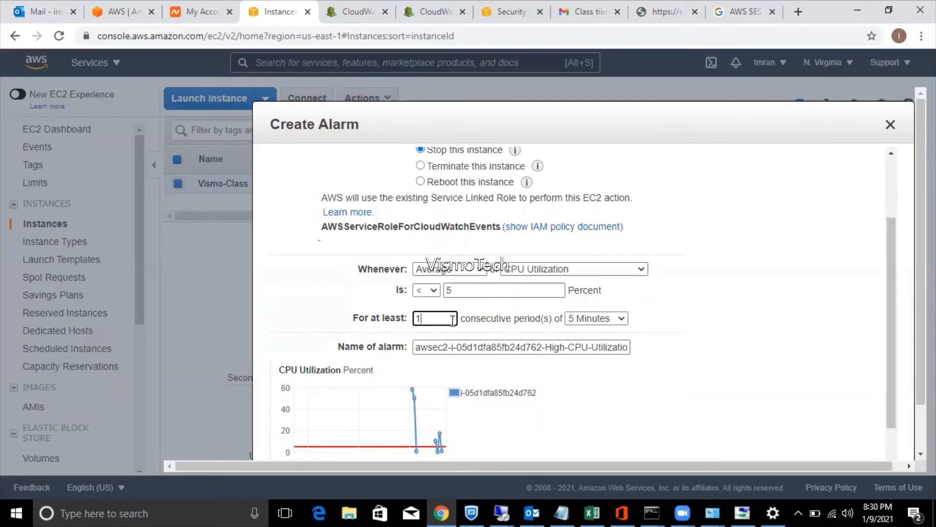
key("BackSpace")
left_click(581, 320)
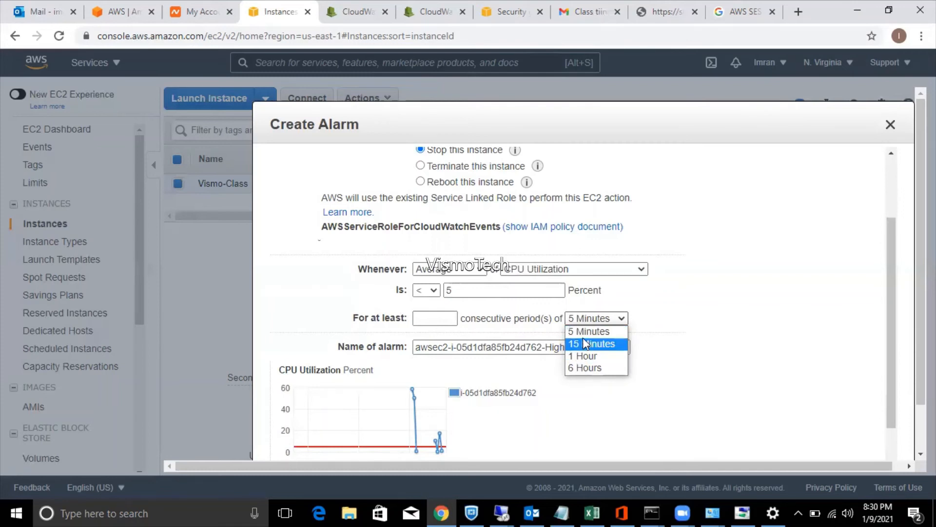
Set the period to 15 Minutes and the consecutive periods count to 1.
left_click(584, 341)
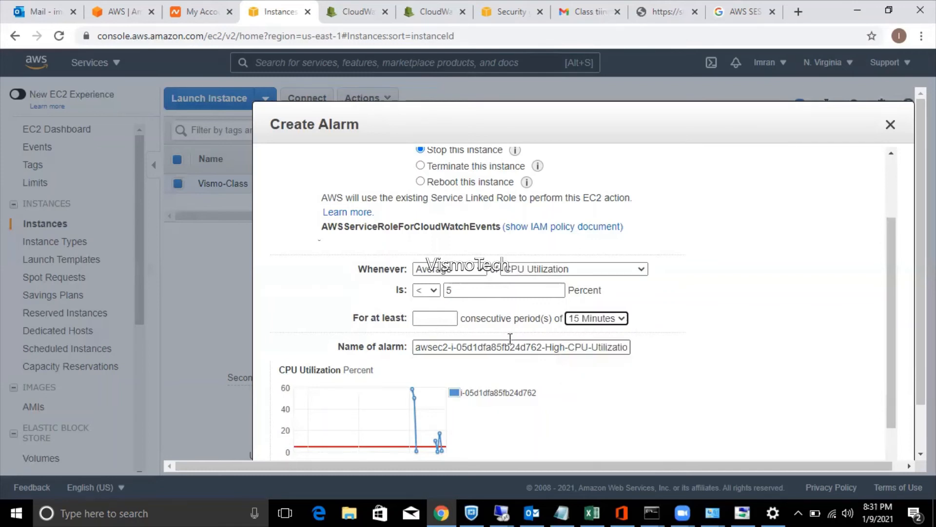
left_click(444, 317)
type("3")
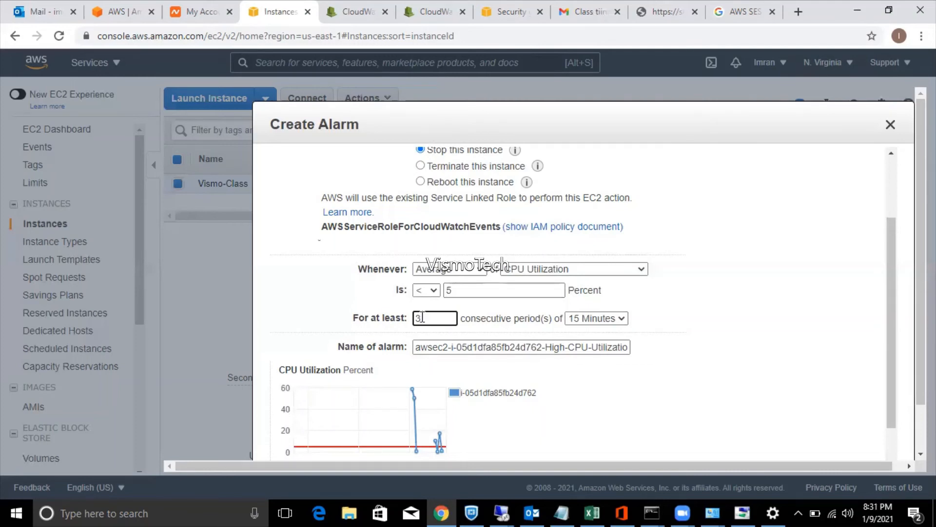
key("BackSpace")
type("1")
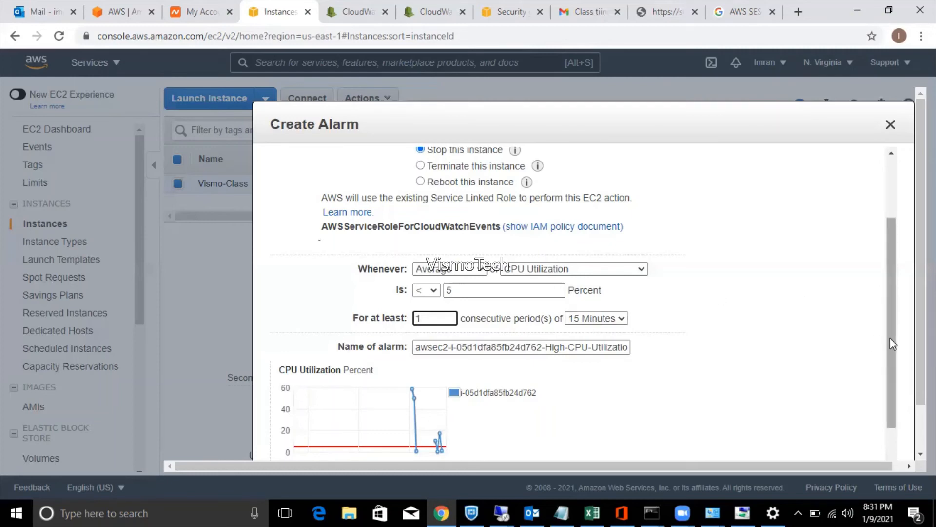
left_click_drag(890, 337, 881, 367)
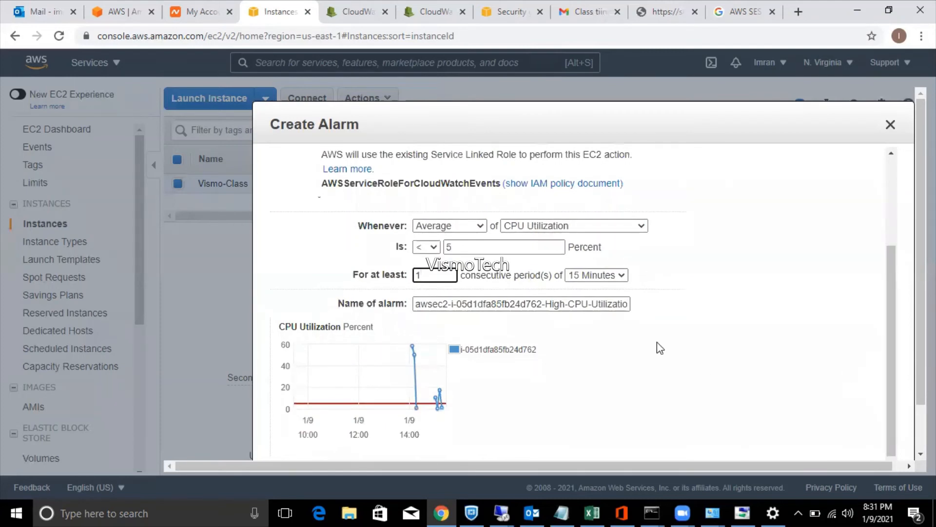
Switch the period back to 5 Minutes and raise the threshold from 5 to 10.
left_click(604, 276)
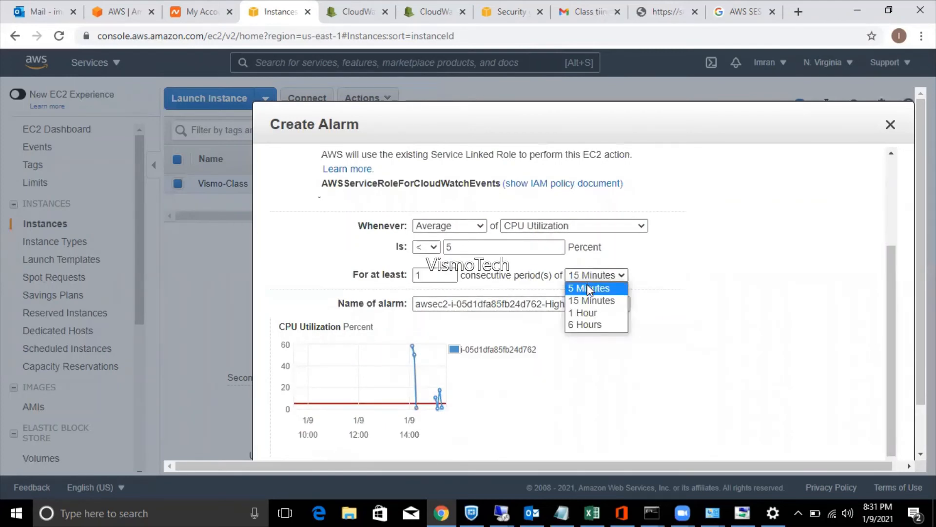
left_click(590, 288)
triple_click(496, 249)
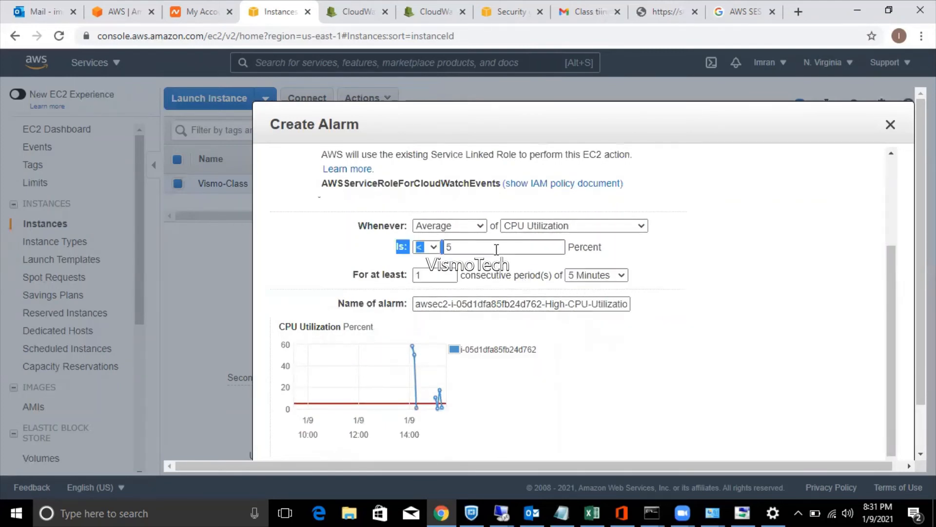
left_click(497, 249)
key("BackSpace")
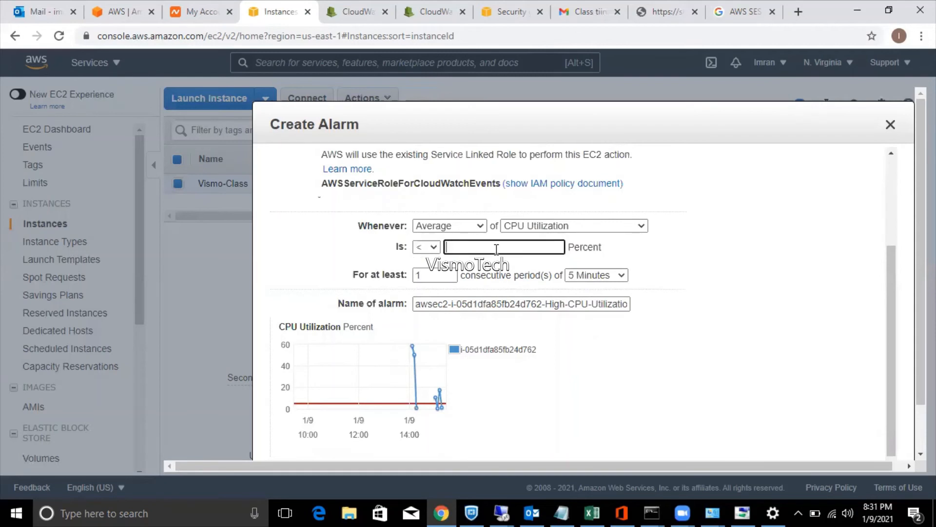
type("10")
scroll(858, 429, "down", 1)
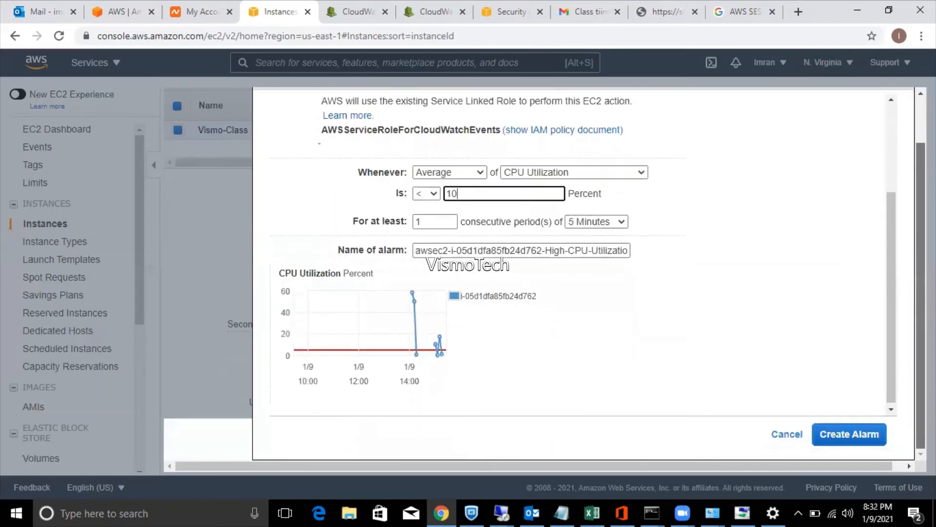
Create the alarm and open its High-CPU-Utilization page in a new tab.
left_click(858, 436)
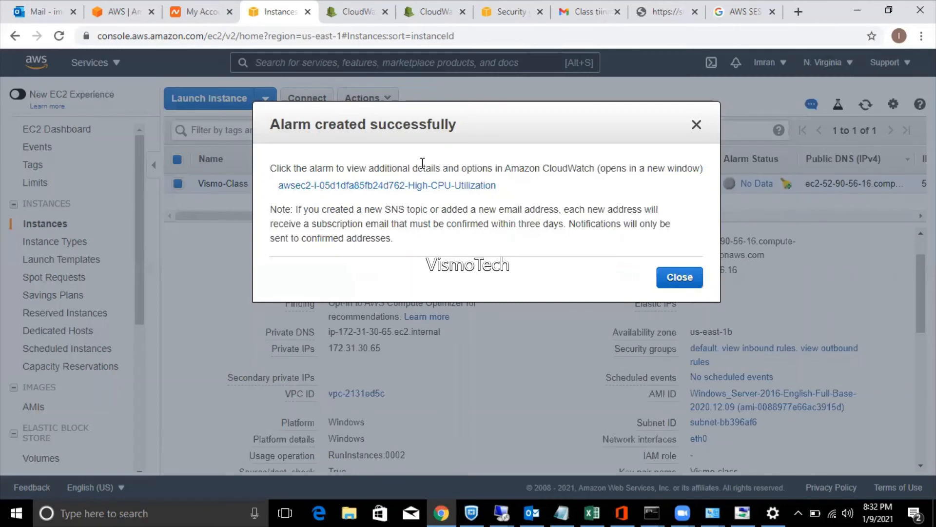
right_click(417, 189)
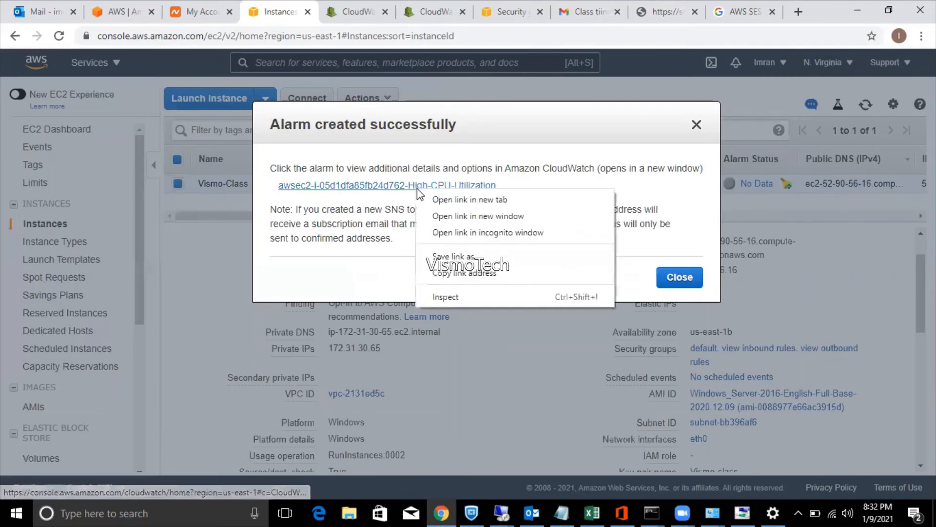
left_click(429, 199)
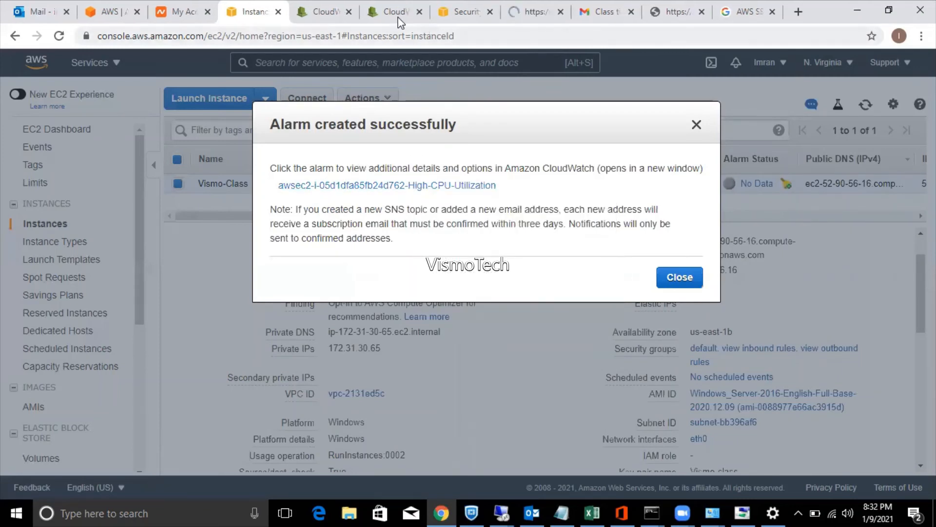
Close the old CloudWatch tabs and go to the new alarm's details page.
left_click(419, 12)
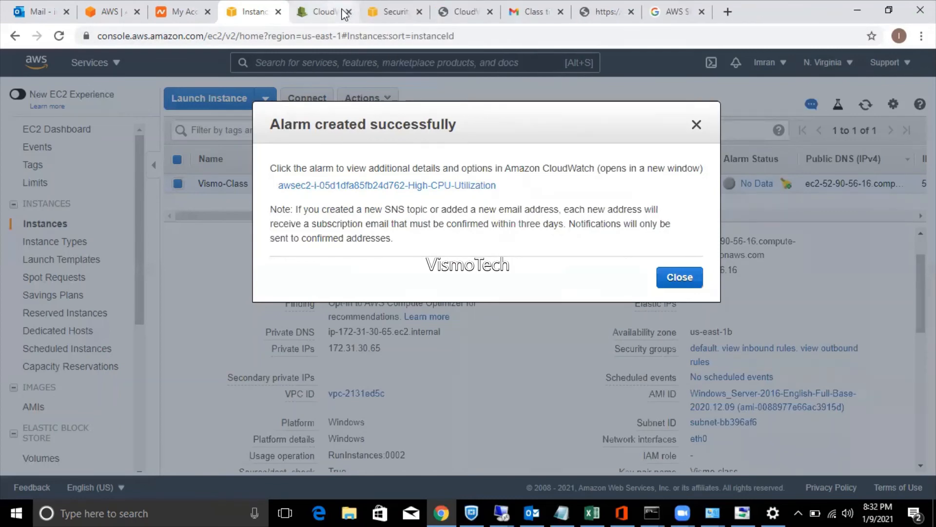
left_click(342, 12)
left_click(348, 11)
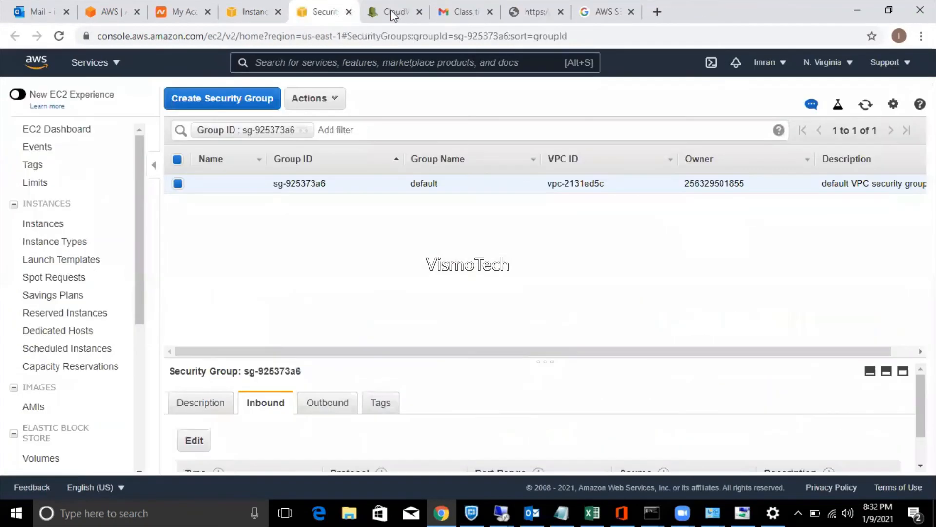
left_click(397, 12)
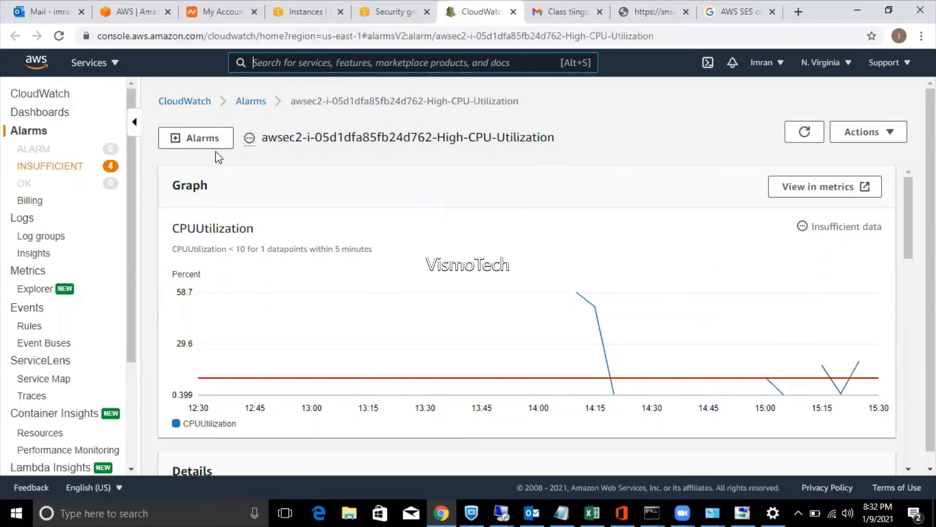
Refresh the EC2 instance list, then filter CloudWatch alarms to INSUFFICIENT data.
left_click(409, 7)
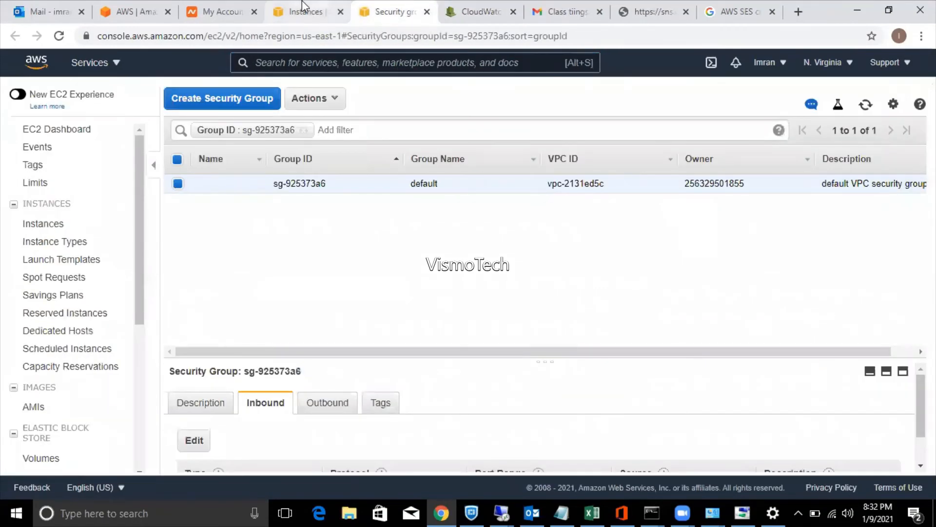
left_click(303, 8)
left_click(690, 280)
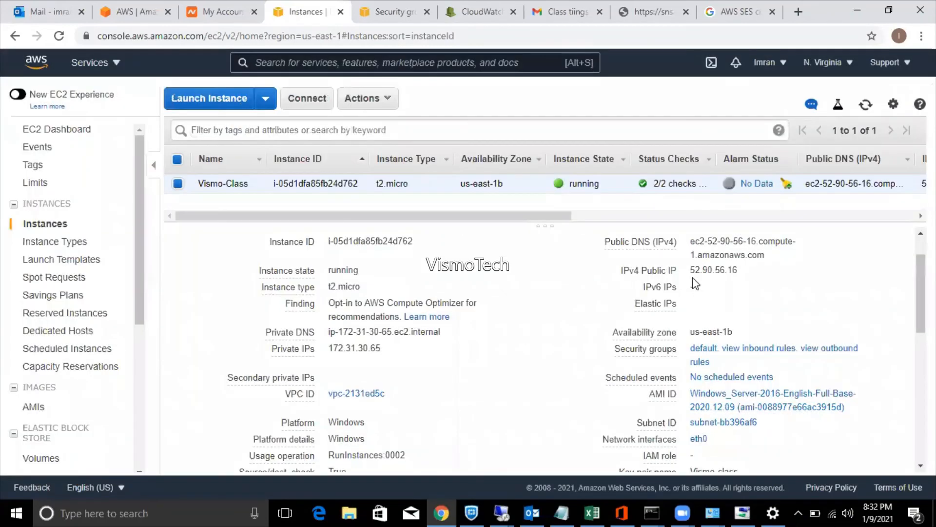
left_click(868, 109)
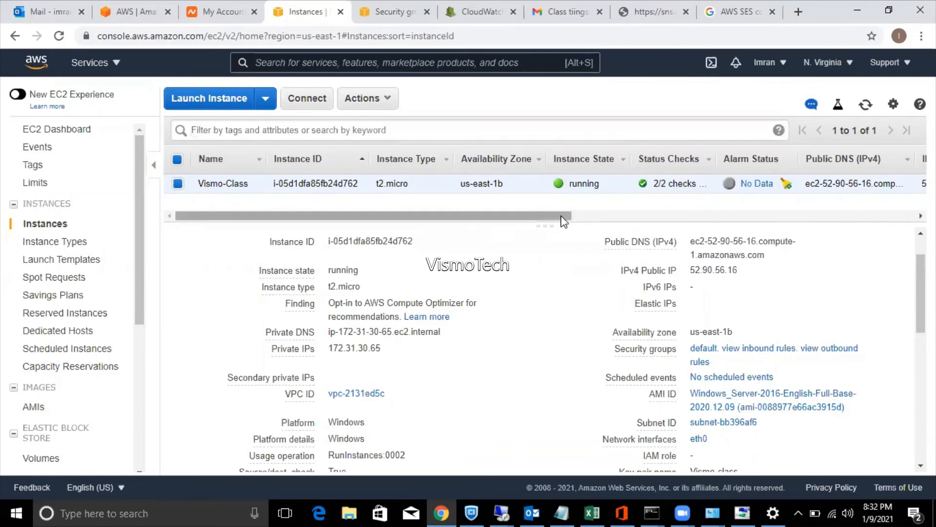
left_click_drag(563, 221, 382, 227)
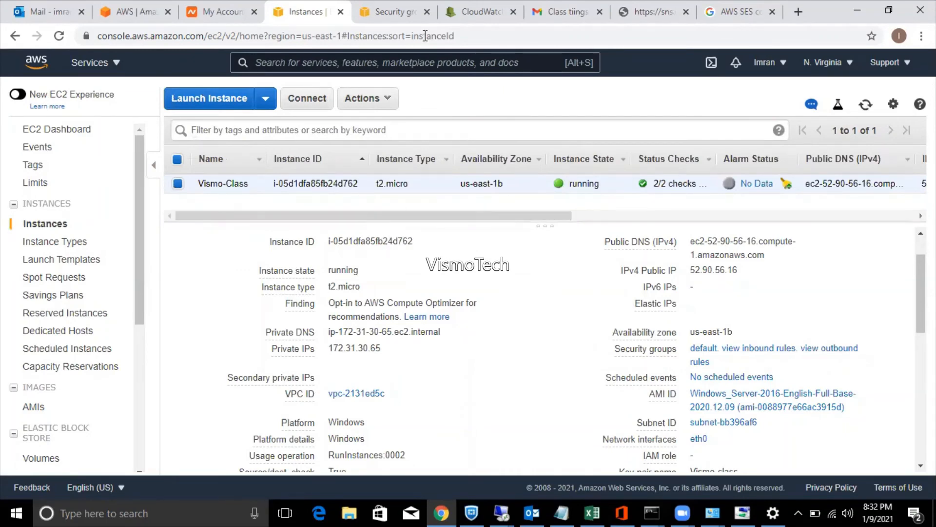
left_click(482, 3)
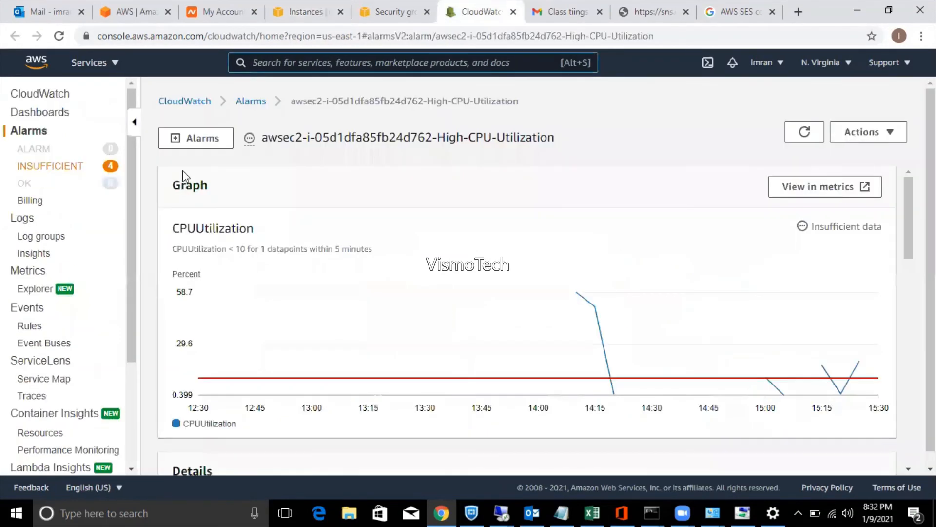
left_click(69, 171)
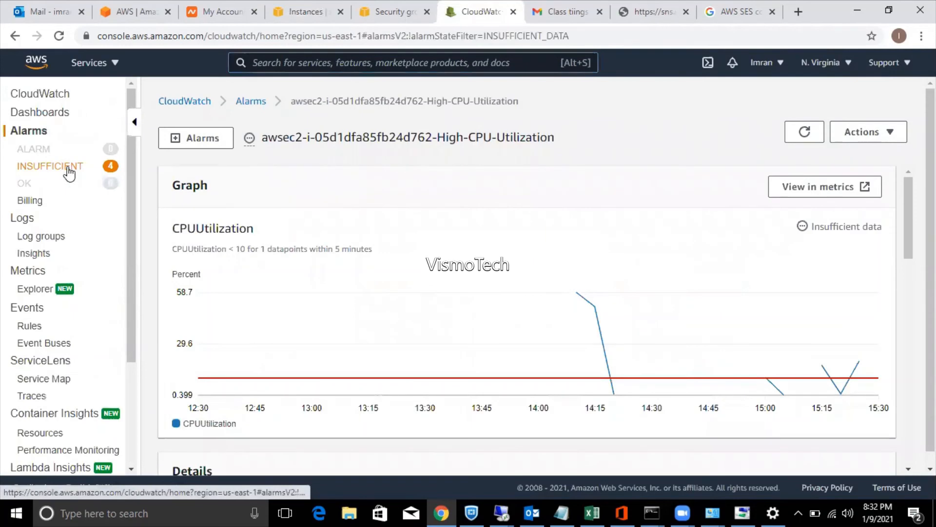
Start a Billing alarm on EstimatedCharges (Maximum, 6 hours) and scroll to its Conditions.
left_click(42, 207)
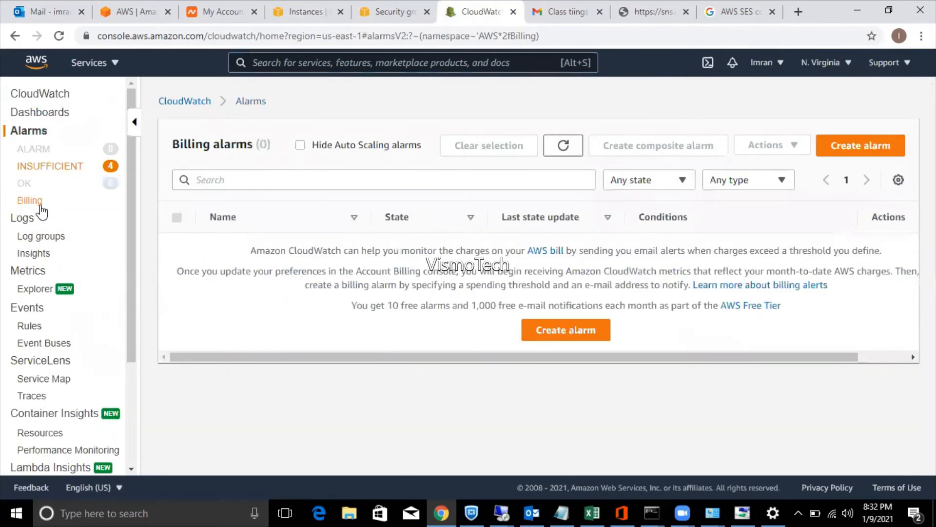
left_click(556, 330)
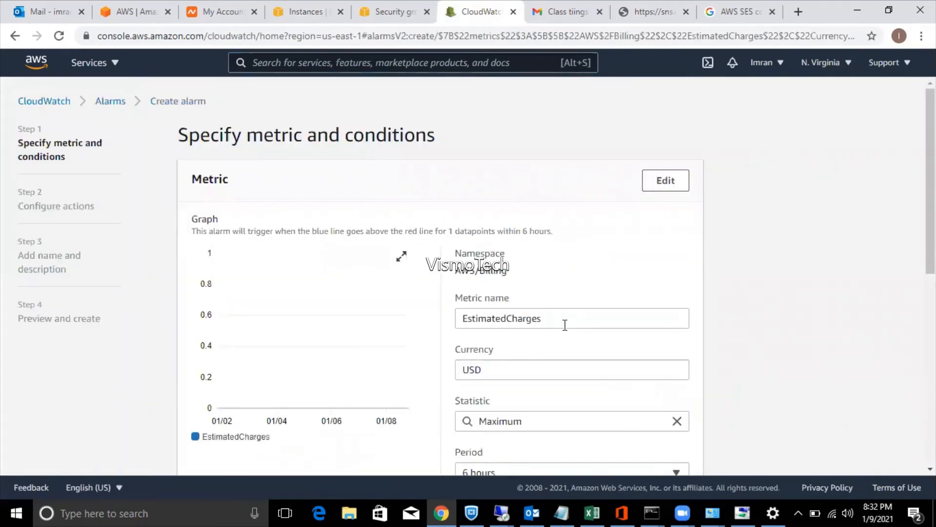
scroll(468, 278, "down", 3)
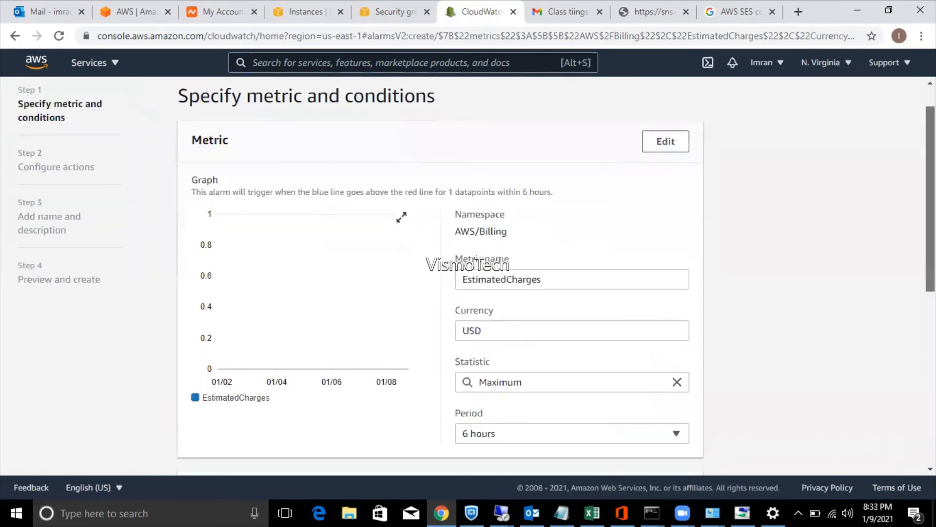
scroll(469, 278, "down", 4)
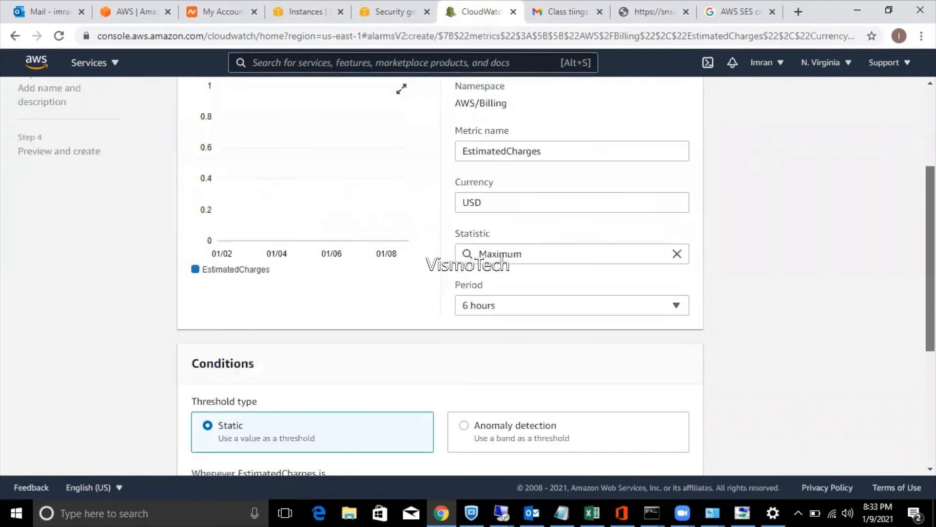
scroll(439, 278, "down", 3)
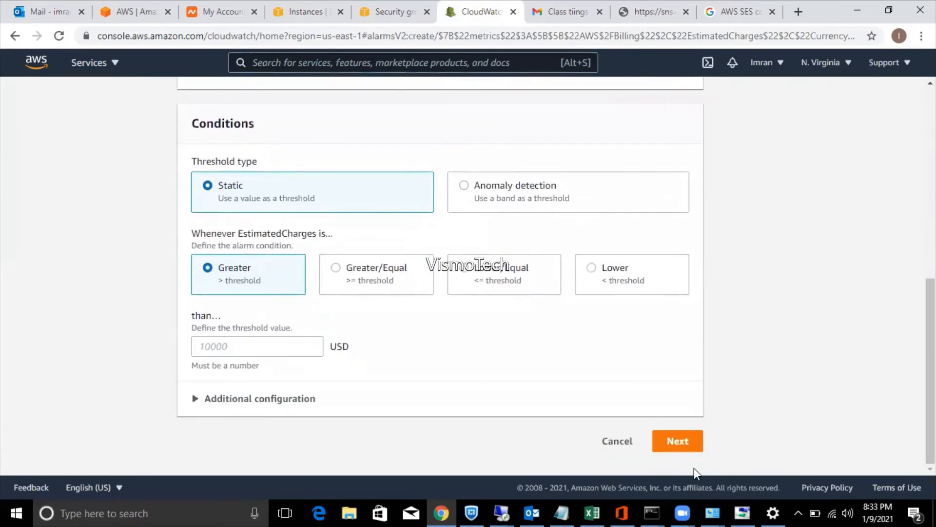
Discard the billing alarm draft and show the instance's CloudWatch alarms under Monitoring.
left_click(512, 12)
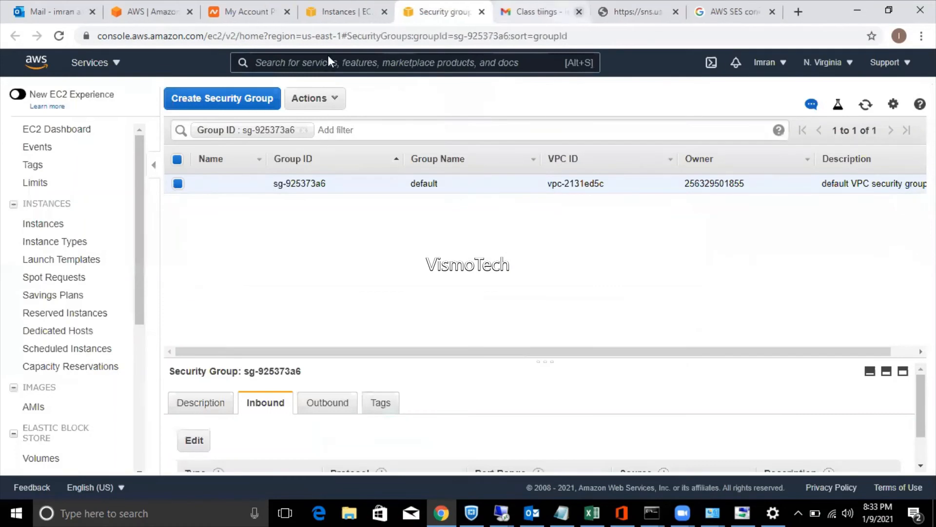
left_click(336, 7)
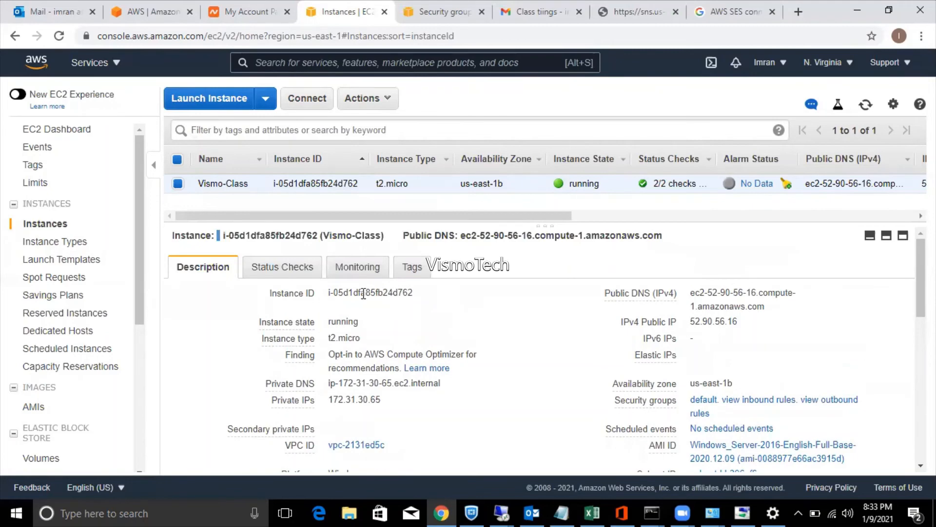
left_click(339, 271)
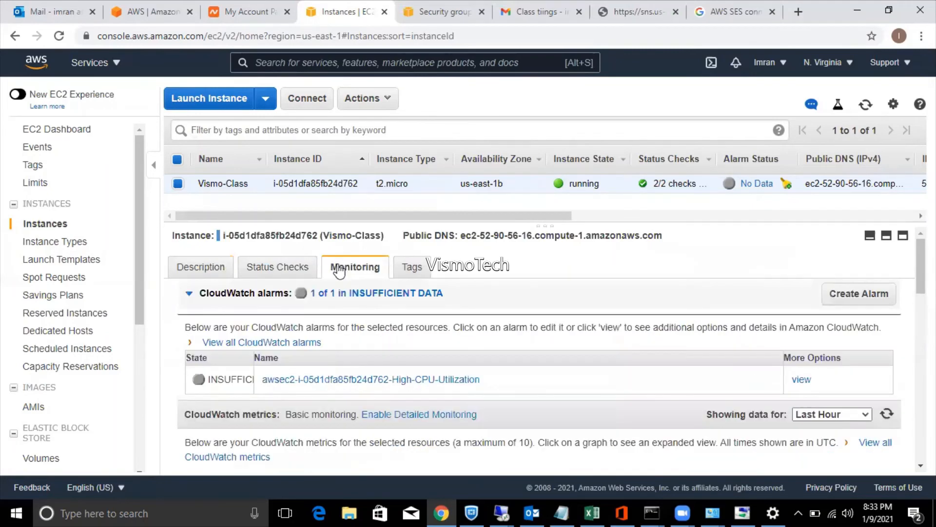
left_click(191, 294)
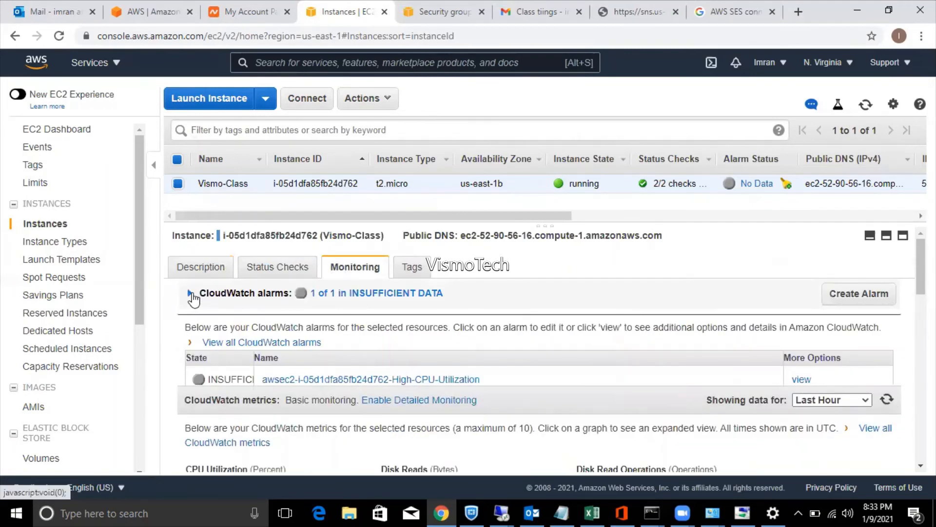
left_click(191, 295)
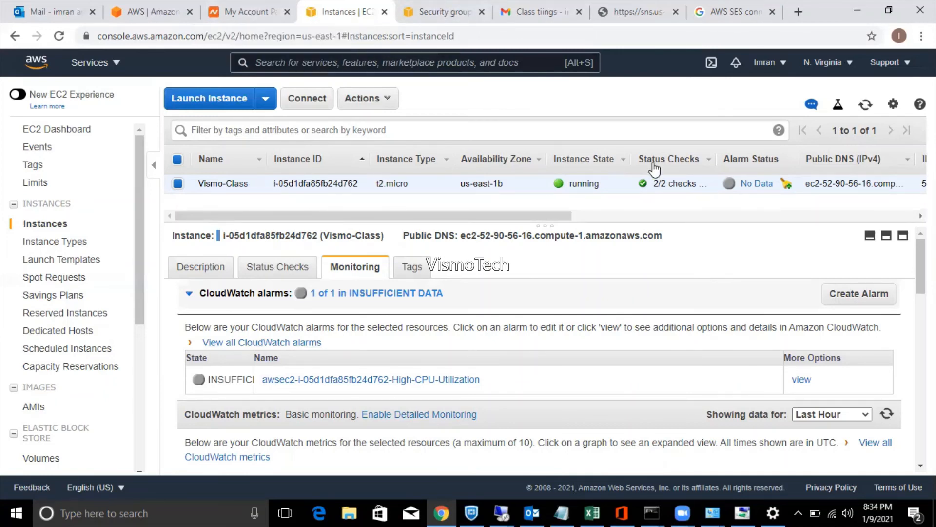
Refresh the instance list until High-CPU-Utilization's Alarm Status reads OK.
left_click(866, 108)
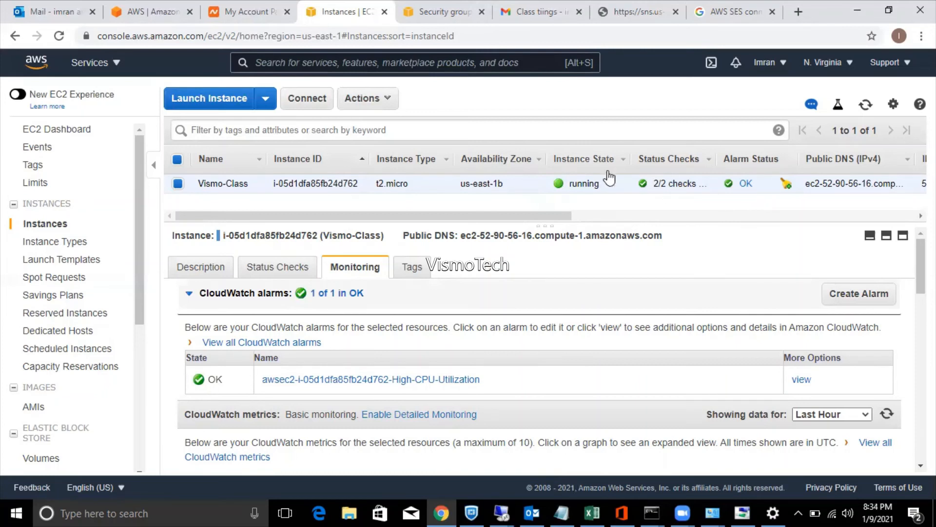
left_click(865, 110)
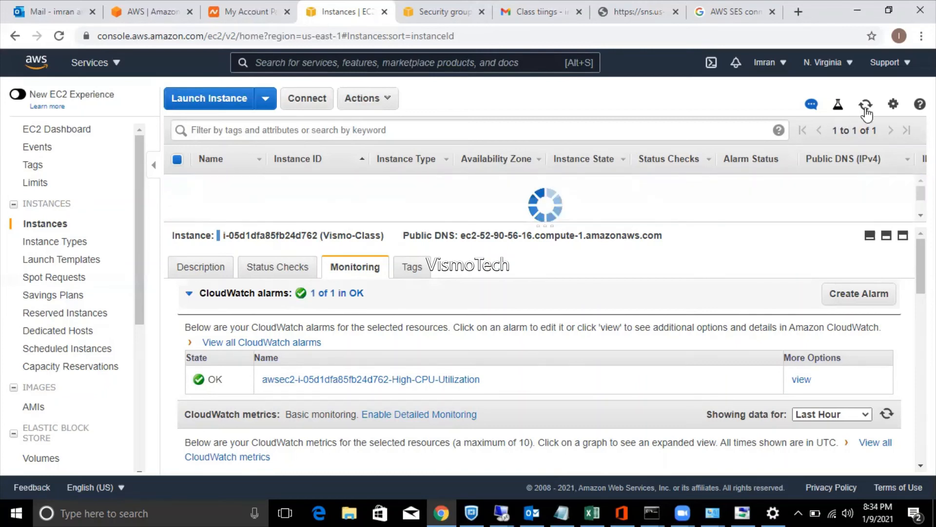
left_click(866, 108)
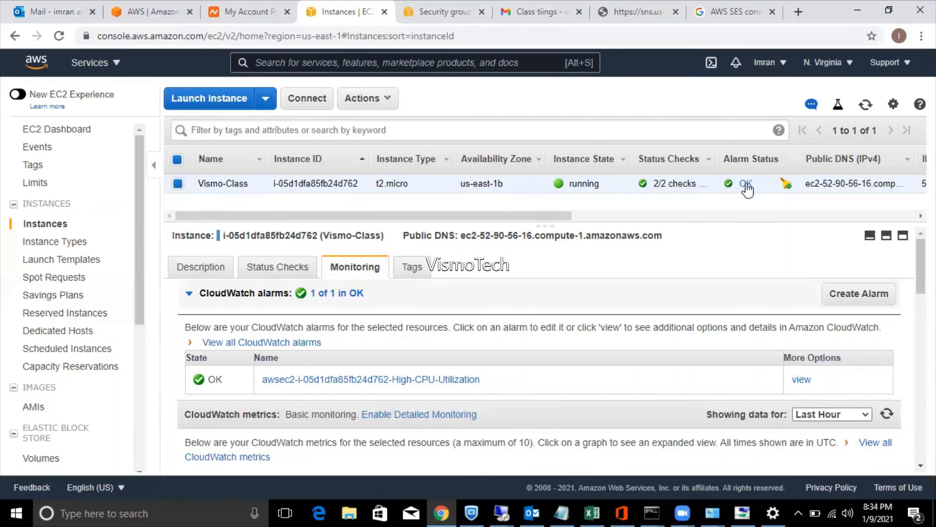
Open the High-CPU-Utilization alarm details in a new tab, showing OK against the 10 percent threshold.
right_click(803, 385)
left_click(808, 387)
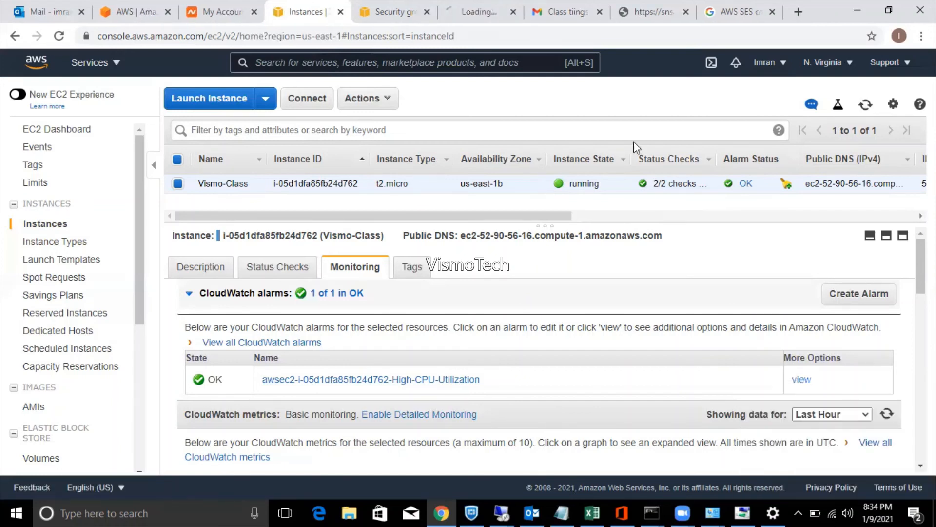
left_click(469, 7)
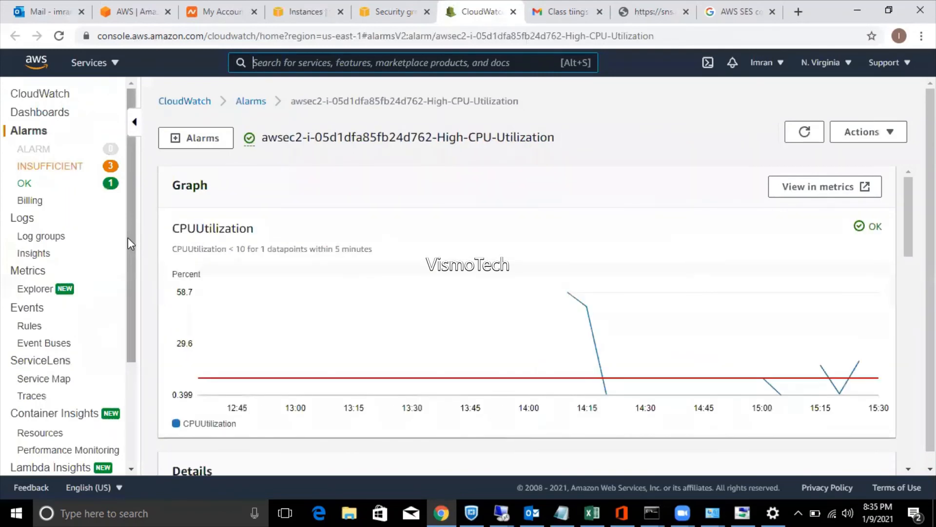
left_click_drag(128, 238, 131, 334)
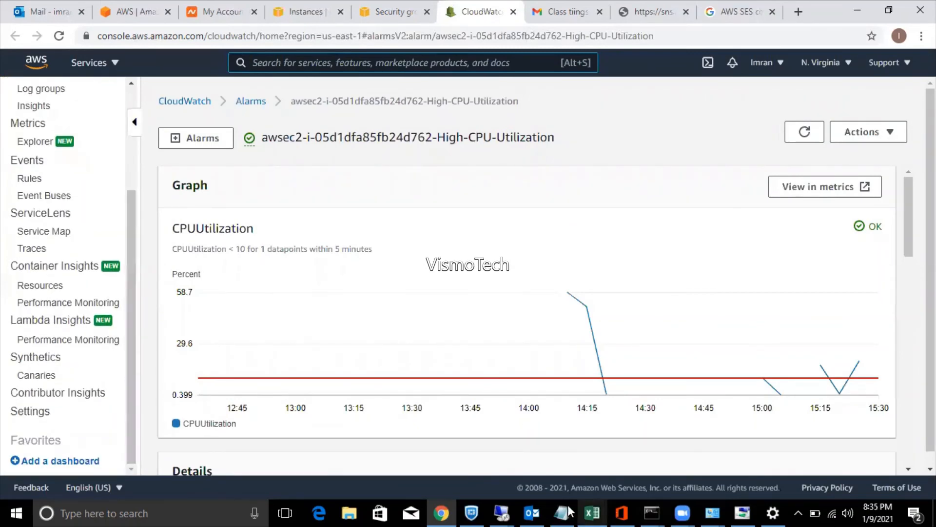
In the remote session, cancel the disconnect prompt and view the Start button's shutdown options.
mouse_move(512, 511)
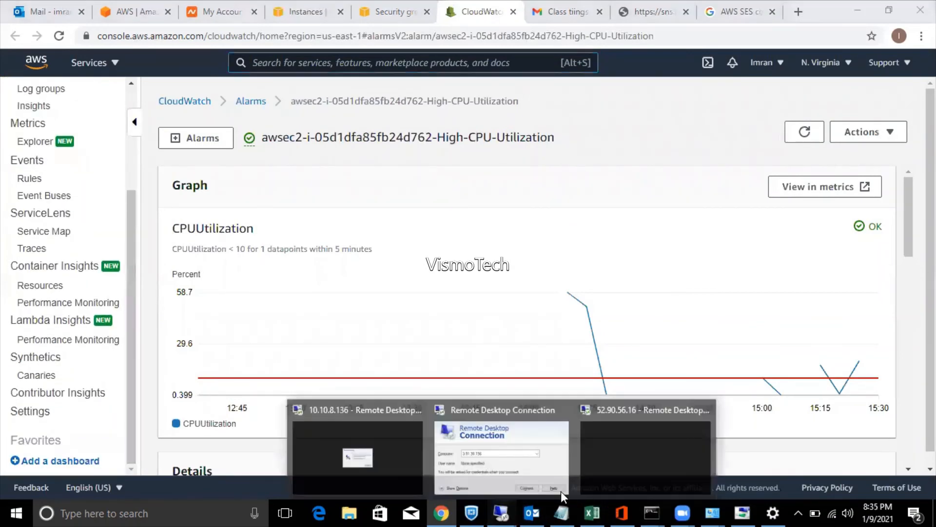
left_click(685, 443)
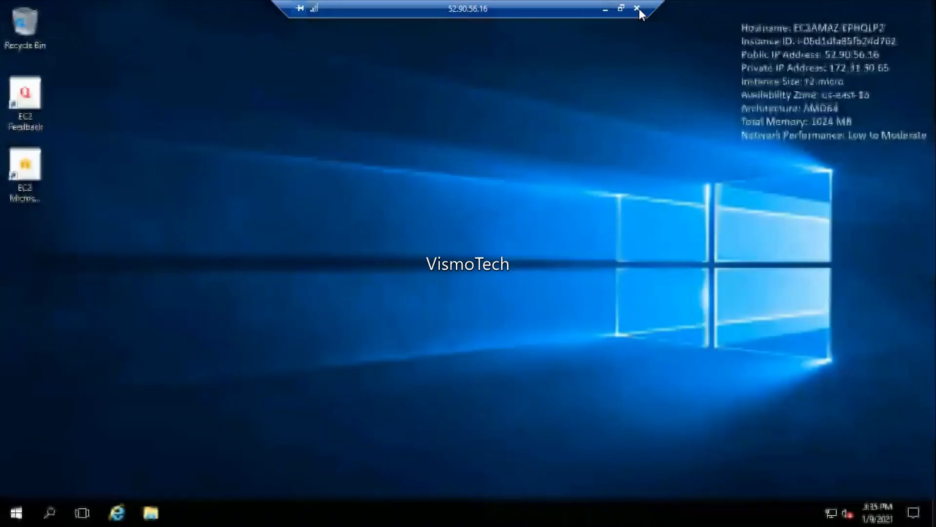
left_click(637, 9)
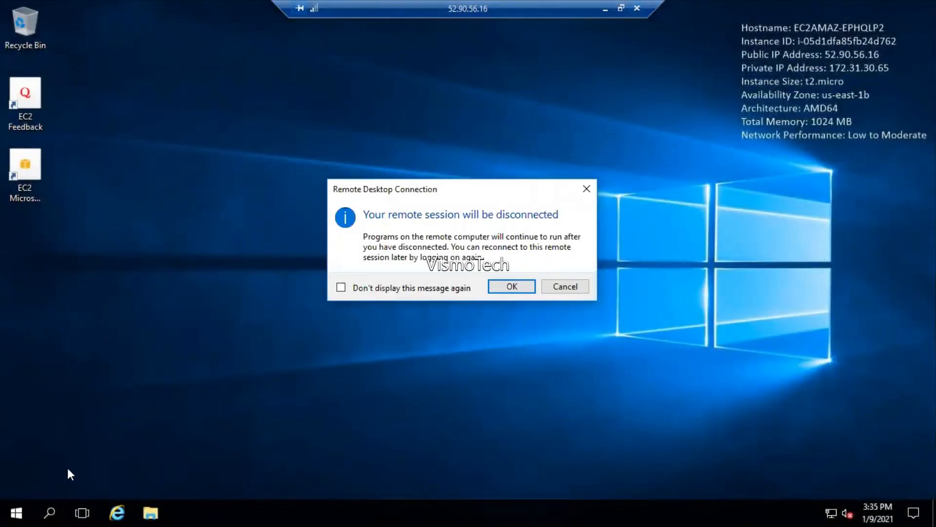
left_click(572, 287)
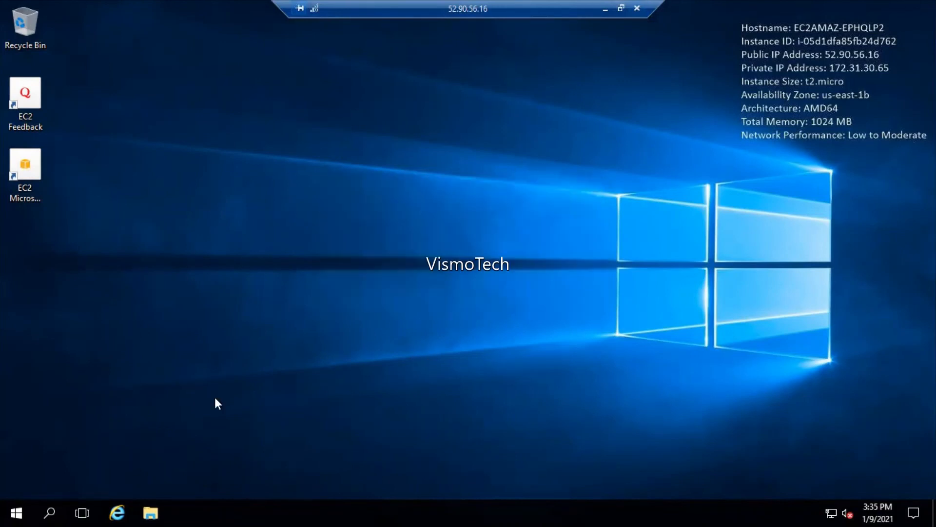
right_click(20, 501)
mouse_move(141, 464)
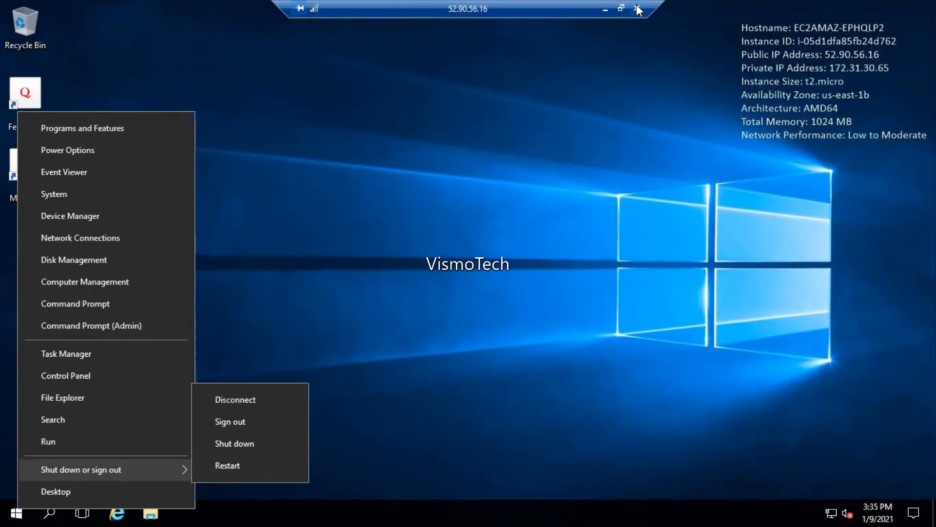
Cancel disconnecting again and minimize the Remote Desktop window back to the browser.
left_click(638, 9)
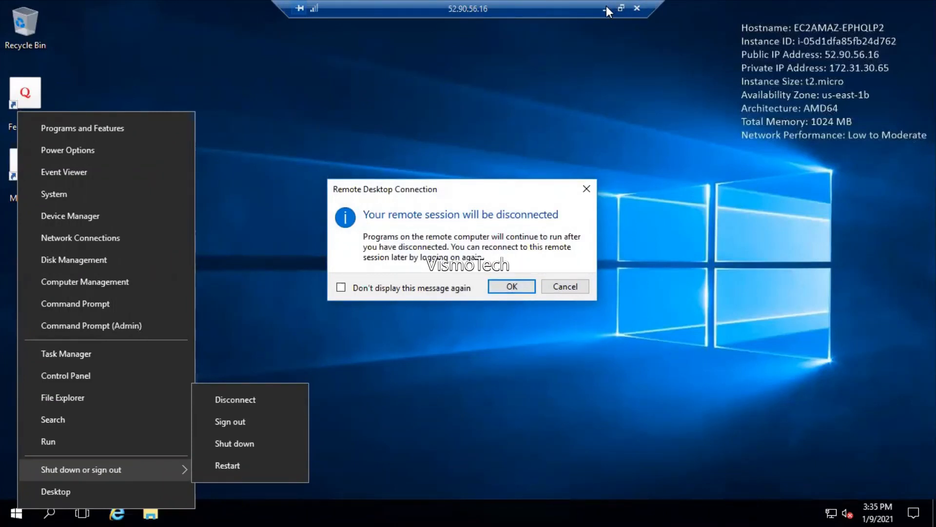
left_click(562, 283)
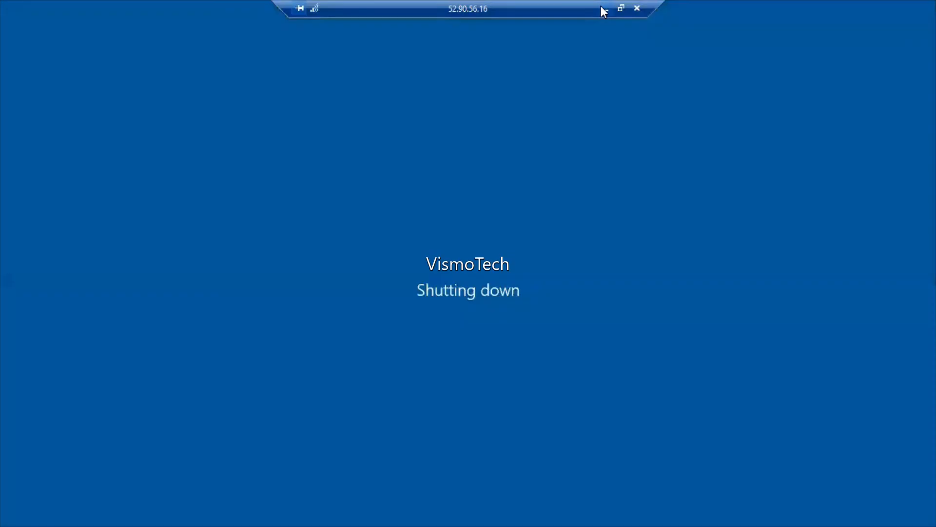
left_click(604, 9)
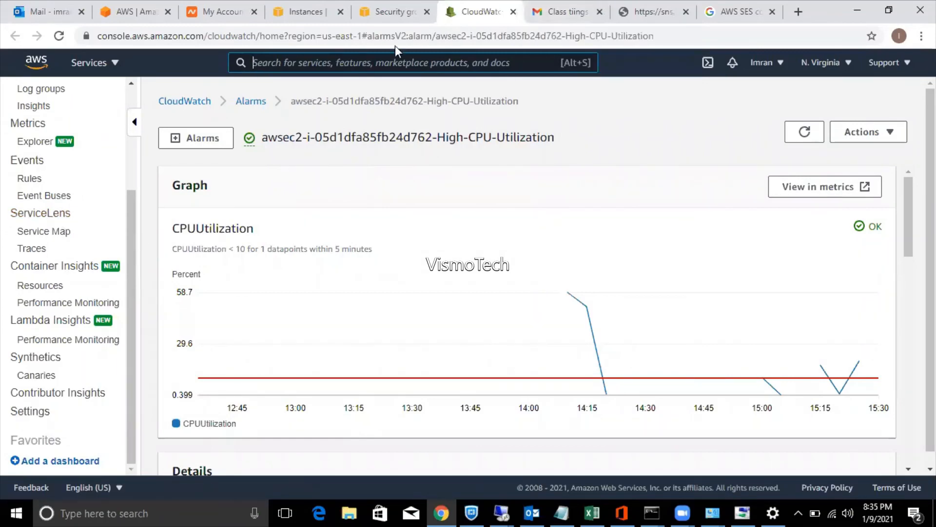
Refresh instances to see Vismo-Class stopping in ALARM, then view High-CPU-Utilization in CloudWatch.
left_click(319, 17)
left_click(863, 110)
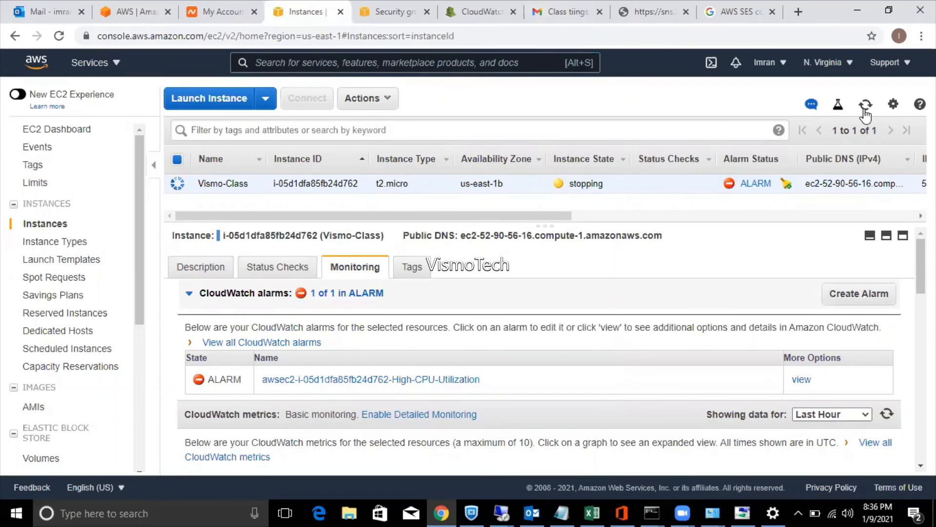
right_click(757, 186)
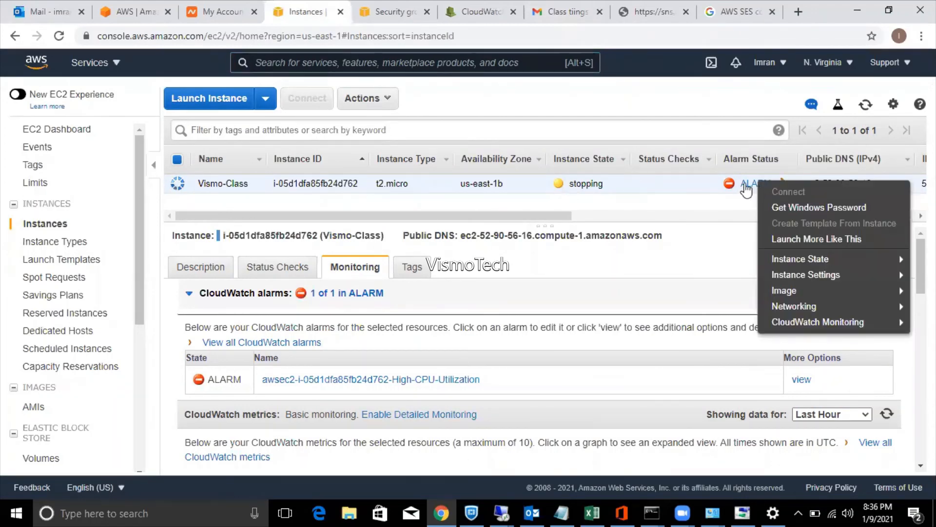
left_click(746, 188)
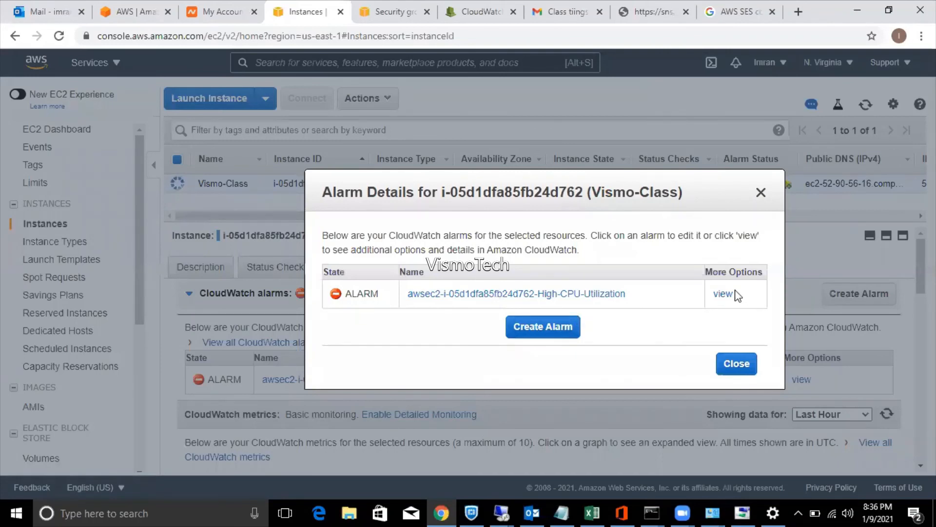
left_click(723, 294)
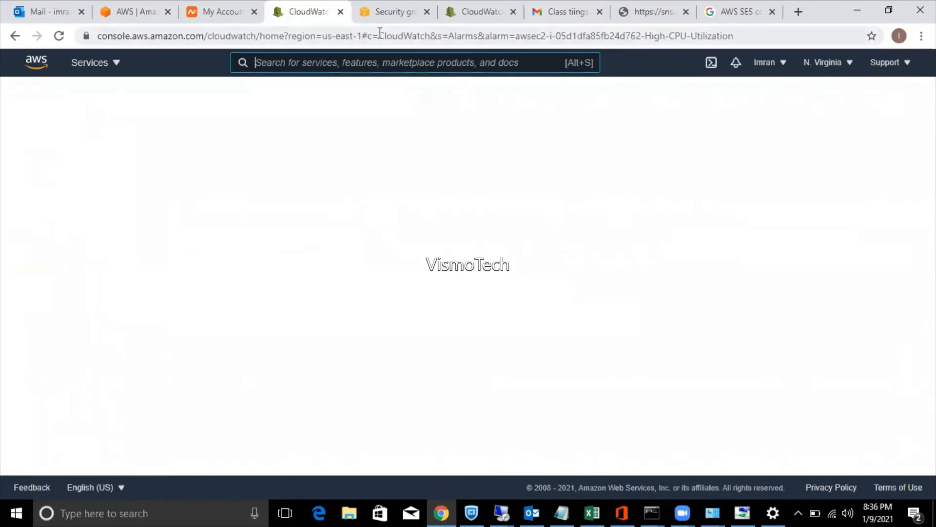
Go from the Security Groups page to the EC2 running instances list via Services.
left_click(391, 2)
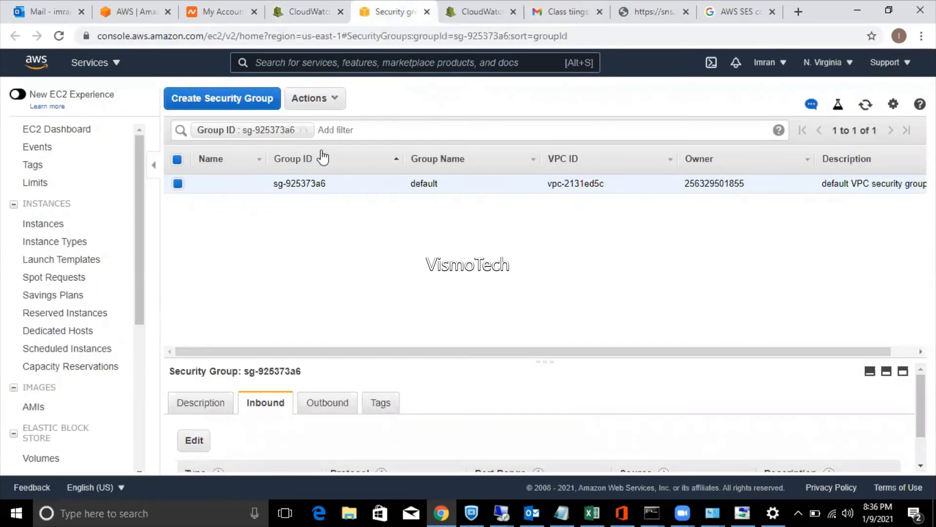
left_click(119, 65)
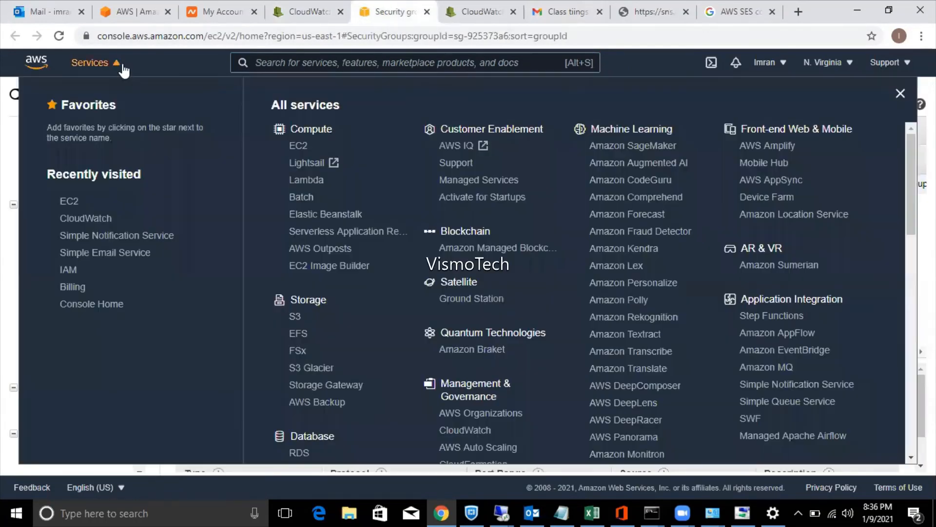
left_click(298, 146)
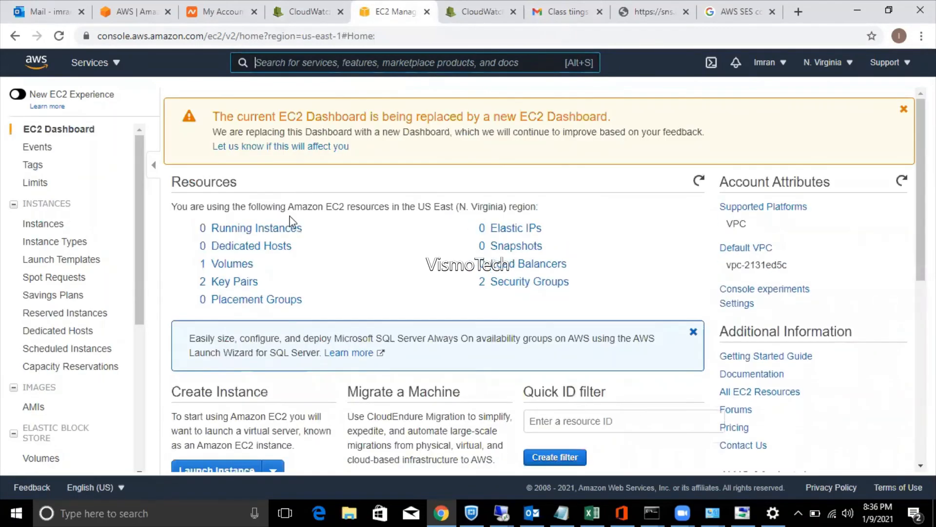
left_click(268, 233)
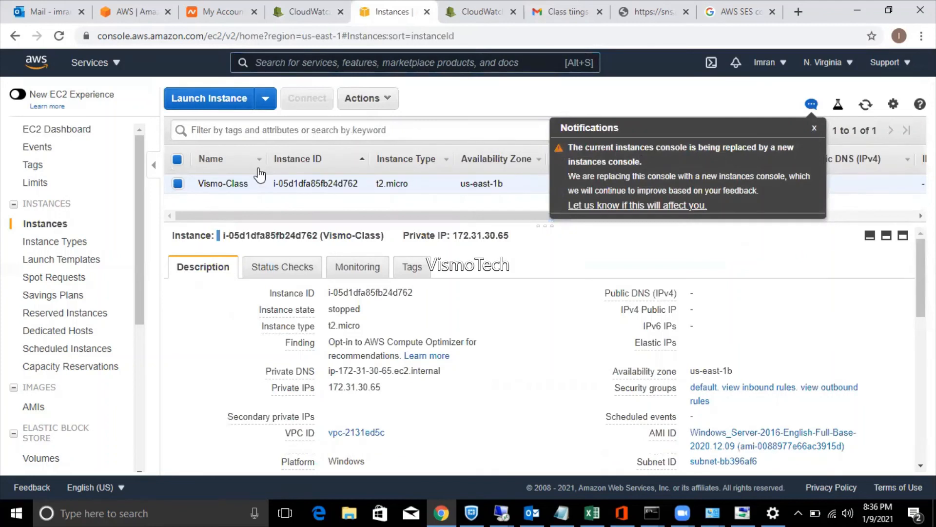
Dismiss the notification and start a new alarm for the stopped Vismo-Class instance.
left_click(815, 128)
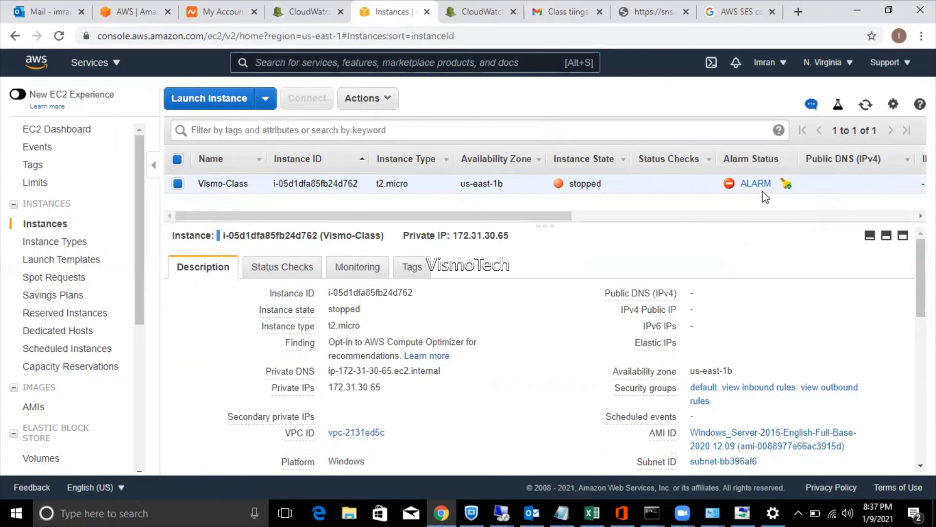
mouse_move(757, 190)
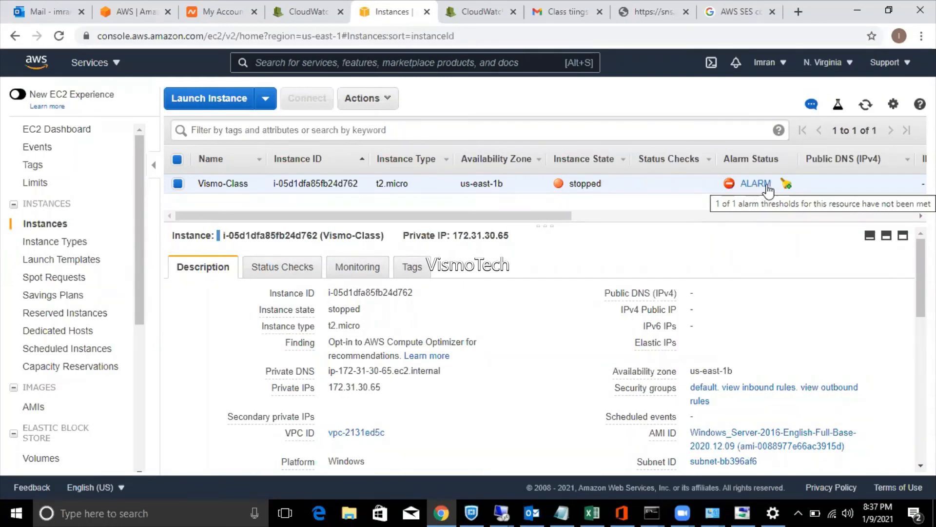
left_click(787, 185)
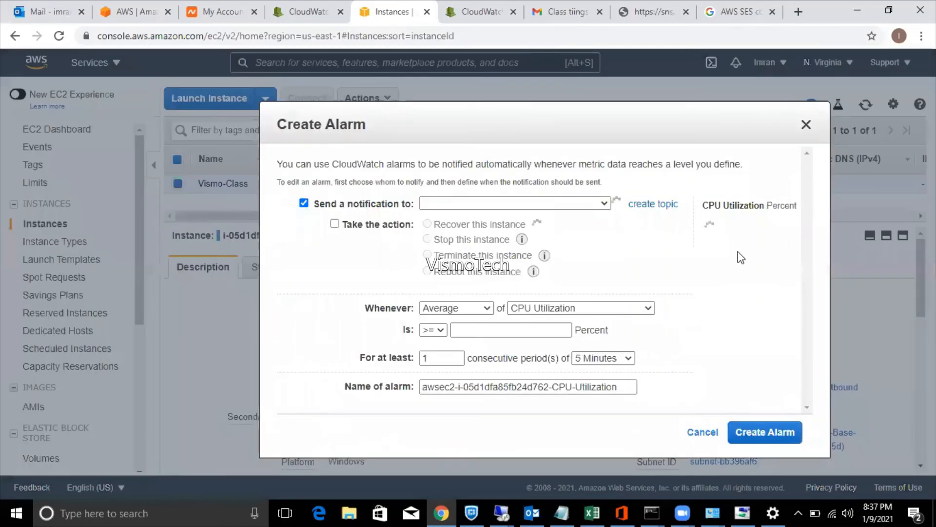
Browse the alarm metrics (Disk Writes, Network In, Status Check Failed), keep CPU Utilization, and close the form unsaved.
left_click(556, 309)
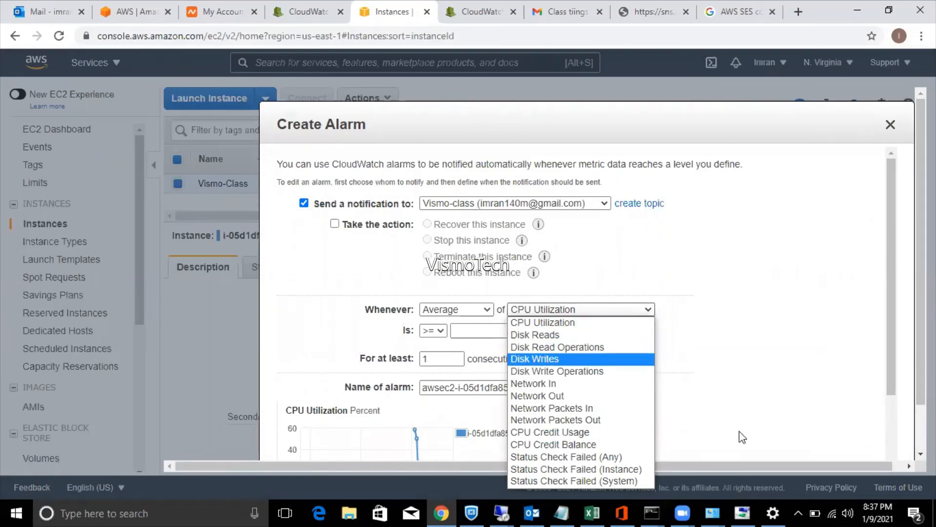
key("Down")
key("Down")
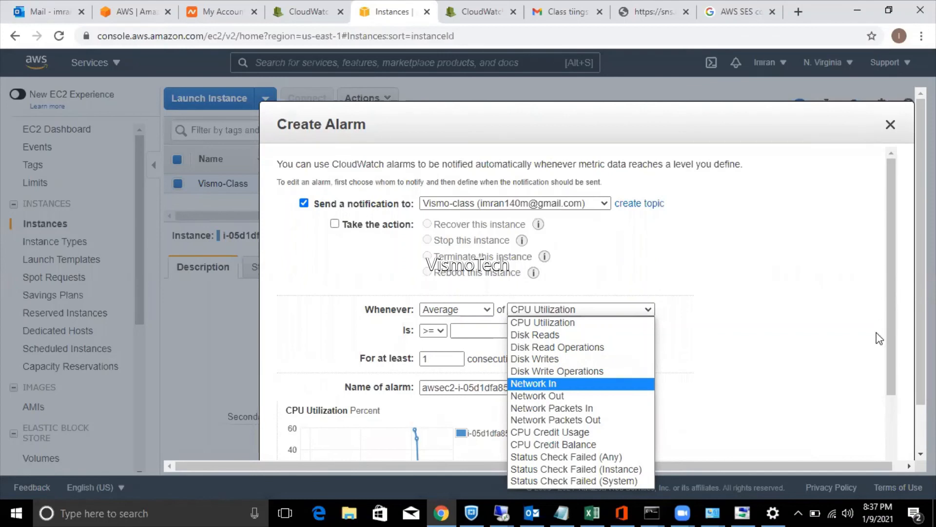
left_click(893, 337)
left_click_drag(893, 337, 896, 386)
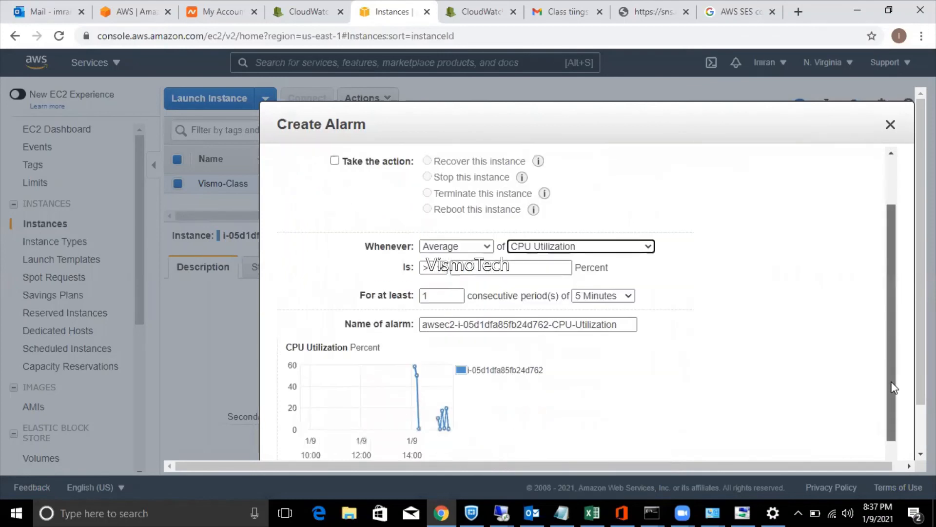
left_click(586, 239)
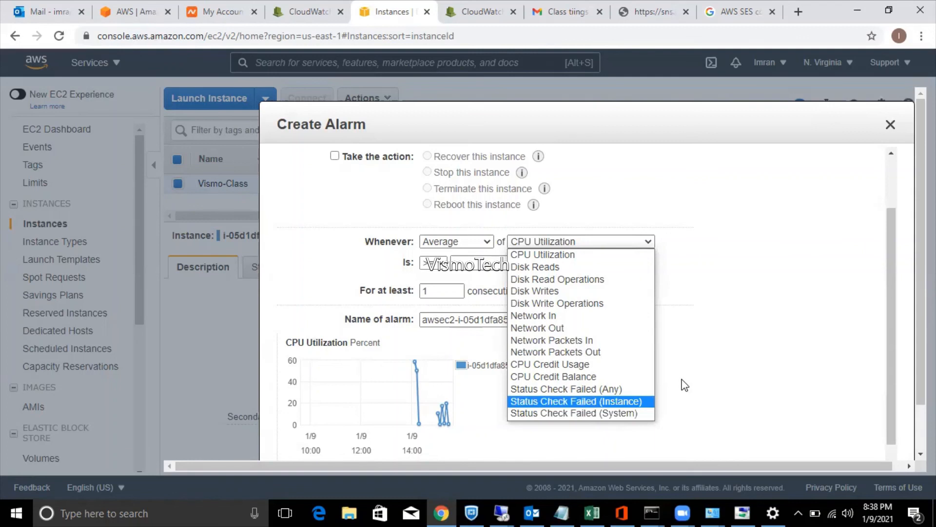
left_click(685, 384)
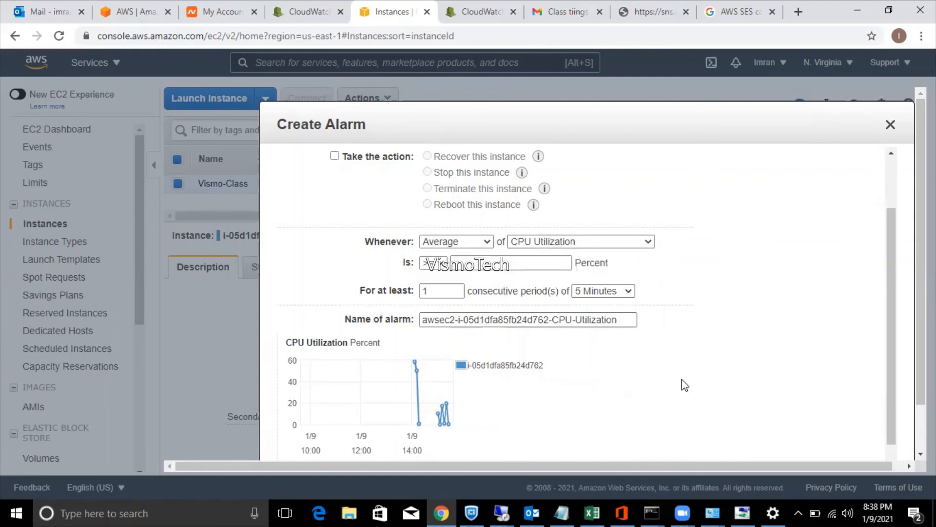
left_click(890, 126)
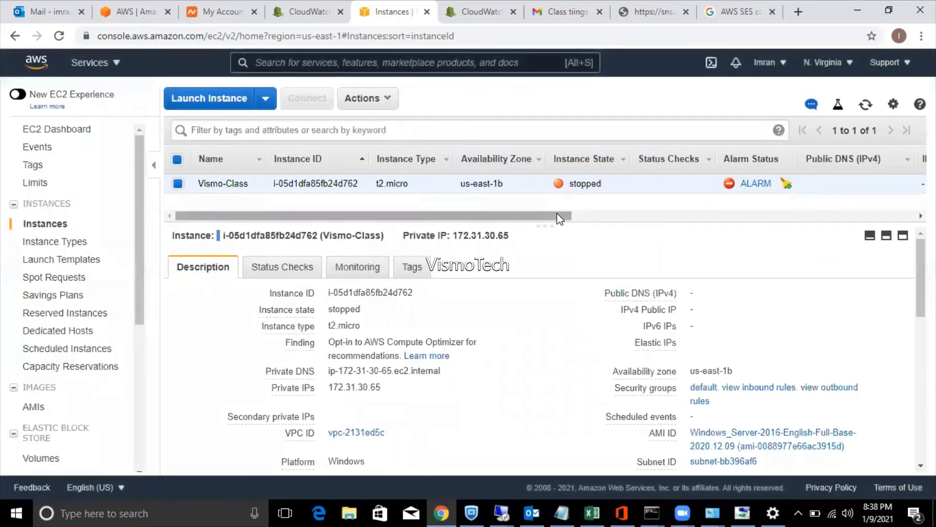
left_click_drag(557, 213, 453, 216)
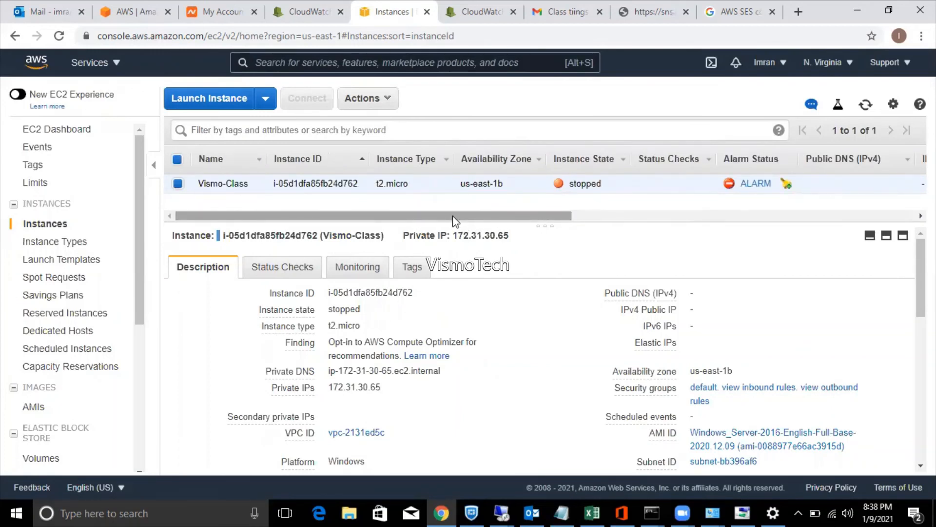